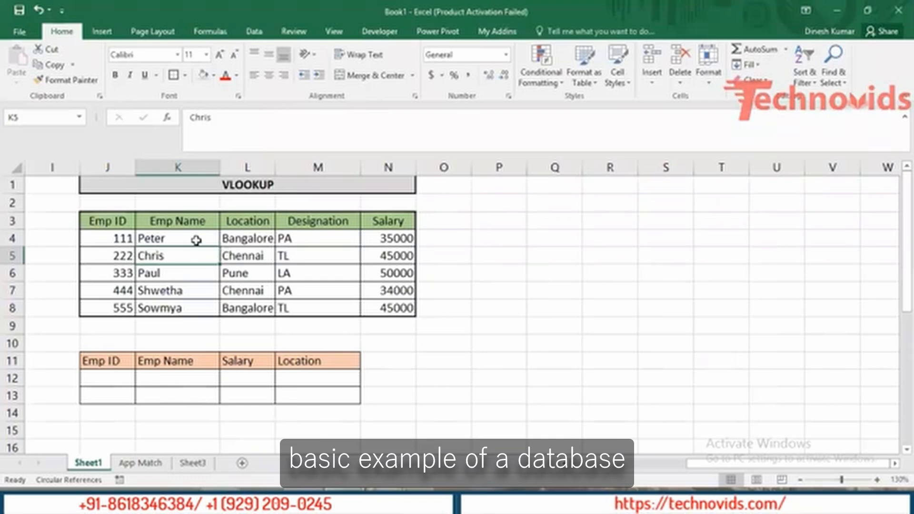
- Review the employee table's columns from Emp ID through Salary, down to its last record in row 8
{"action": "left_click", "coordinate": [121, 223]}
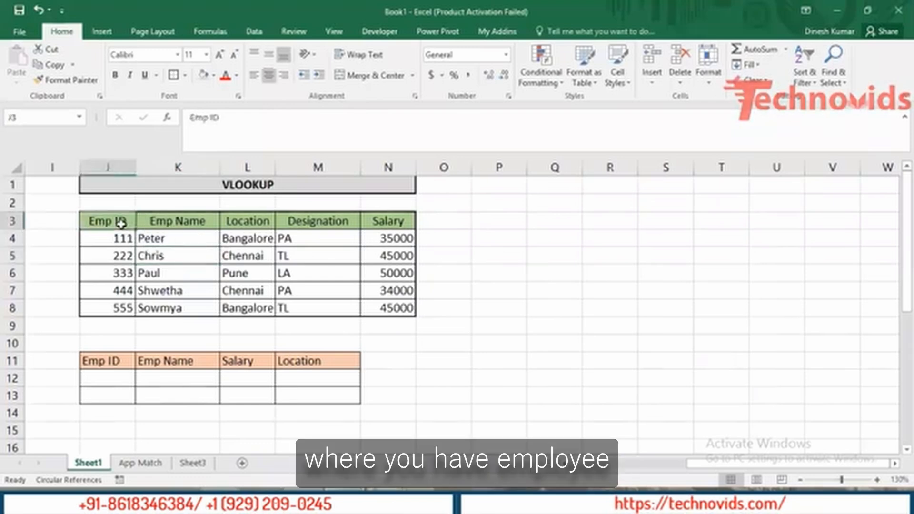
{"action": "key", "text": "Down"}
{"action": "key", "text": "Right"}
{"action": "key", "text": "Up"}
{"action": "key", "text": "Right"}
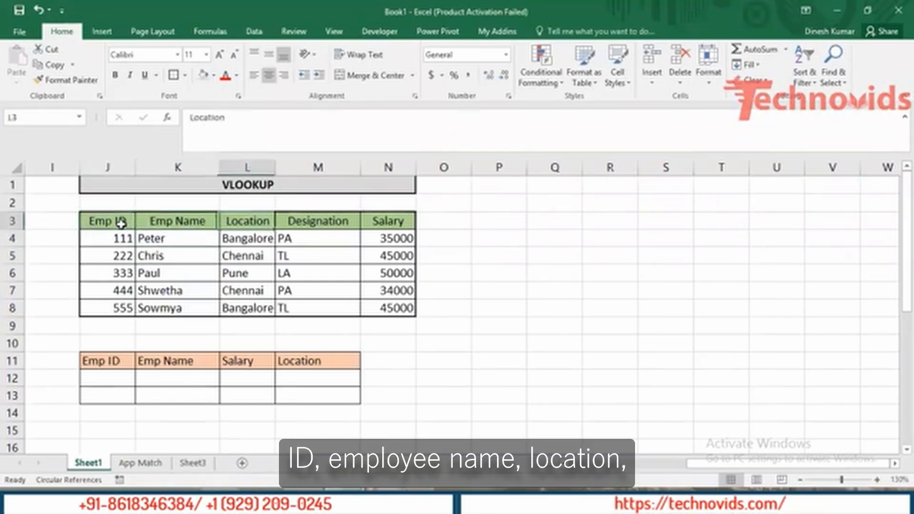
{"action": "key", "text": "Down"}
{"action": "key", "text": "Right"}
{"action": "key", "text": "Up"}
{"action": "key", "text": "Right"}
{"action": "key", "text": "Down"}
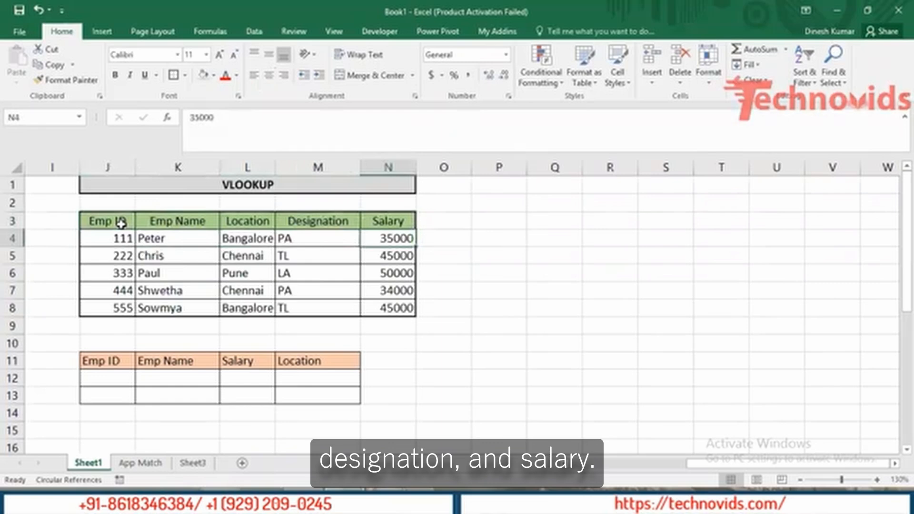
{"action": "key", "text": "ctrl+Down"}
{"action": "key", "text": "Left"}
{"action": "key", "text": "Left"}
{"action": "key", "text": "Left"}
{"action": "key", "text": "Left"}
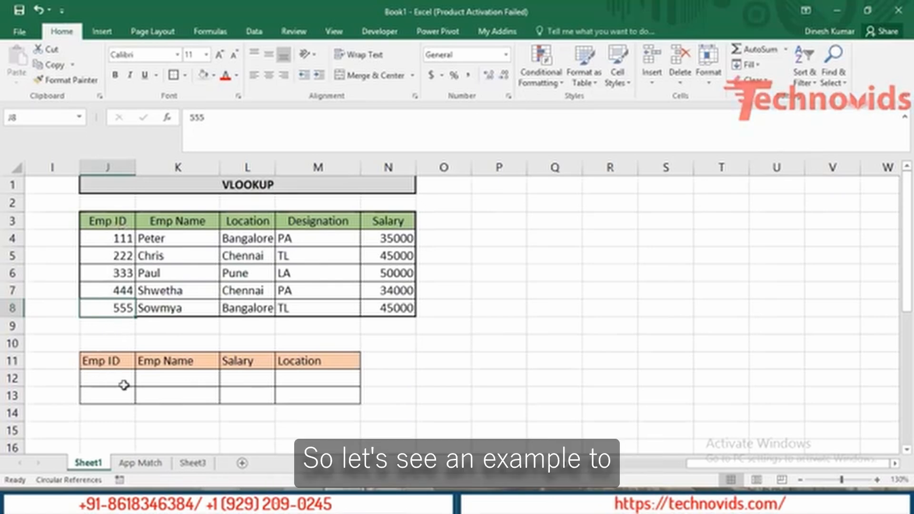
- Compare the empty lookup row in row 12 with the employee records in columns J to N
{"action": "left_click", "coordinate": [107, 381]}
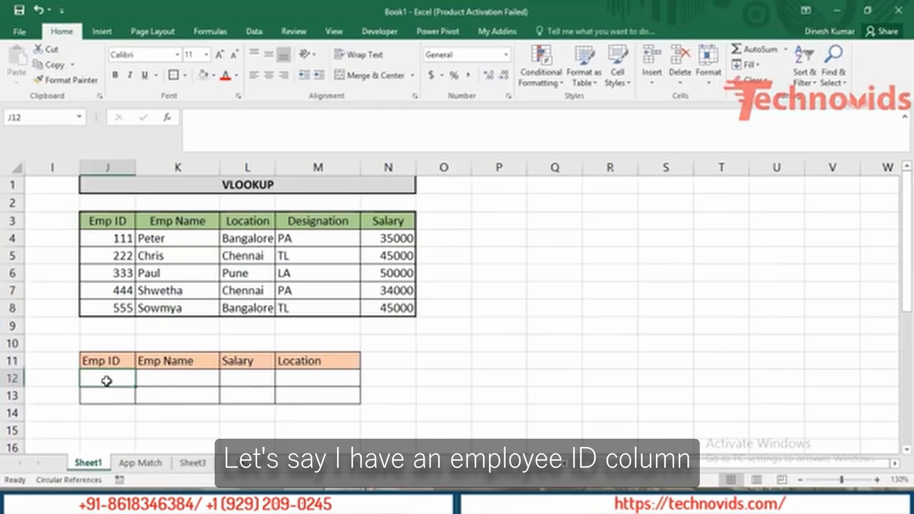
{"action": "key", "text": "Up"}
{"action": "key", "text": "Up"}
{"action": "key", "text": "Up"}
{"action": "key", "text": "Up"}
{"action": "key", "text": "Up"}
{"action": "key", "text": "Up"}
{"action": "key", "text": "Up"}
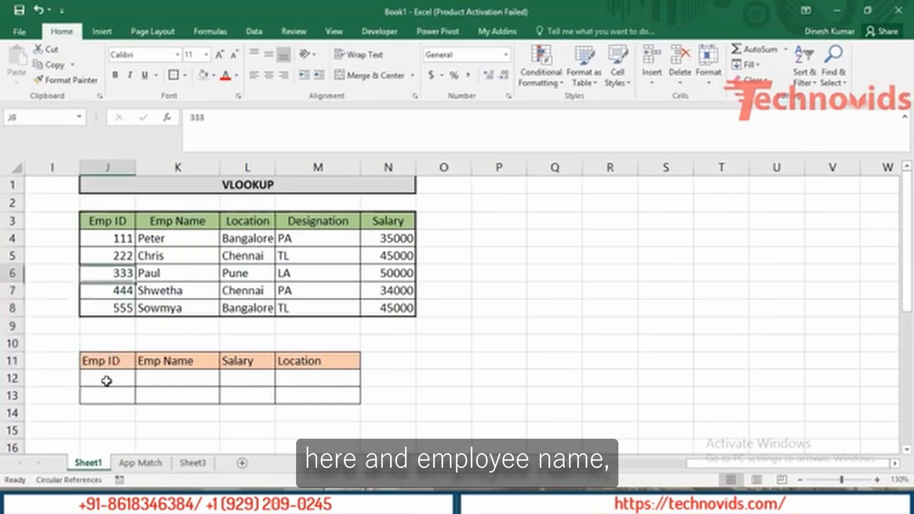
{"action": "key", "text": "Right"}
{"action": "key", "text": "Right"}
{"action": "key", "text": "Right"}
{"action": "key", "text": "Right"}
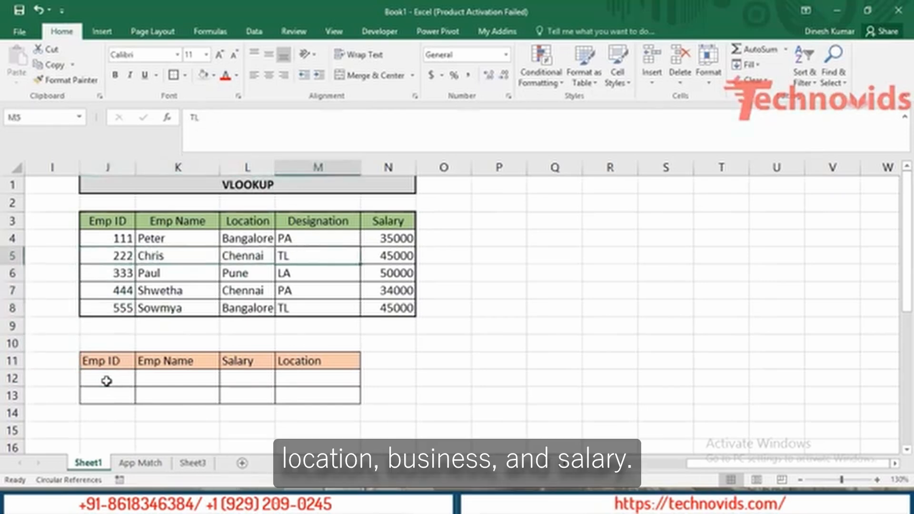
{"action": "key", "text": "Left"}
{"action": "key", "text": "Left"}
{"action": "key", "text": "Left"}
{"action": "key", "text": "Left"}
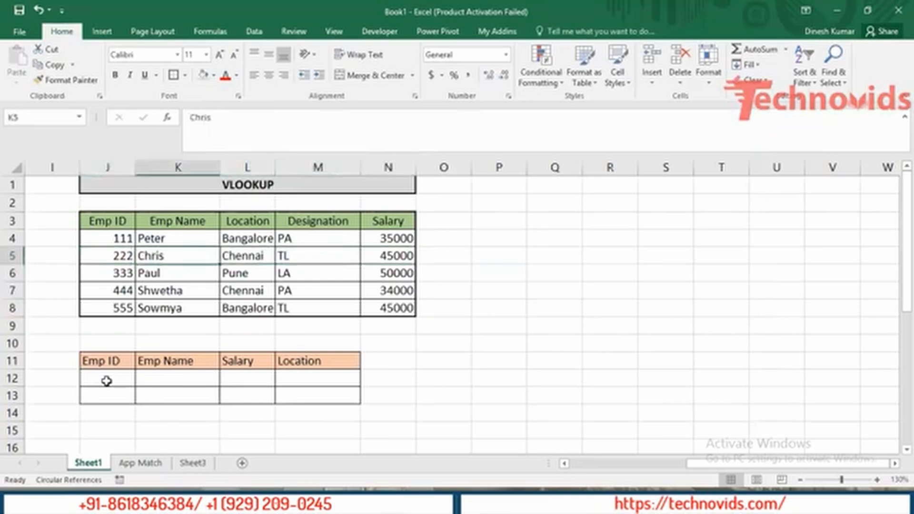
- Enter the first employee's Emp ID from the table into cell J12 as the lookup value
{"action": "key", "text": "Down"}
{"action": "key", "text": "Down"}
{"action": "key", "text": "Down"}
{"action": "key", "text": "Down"}
{"action": "key", "text": "Down"}
{"action": "key", "text": "Down"}
{"action": "key", "text": "Down"}
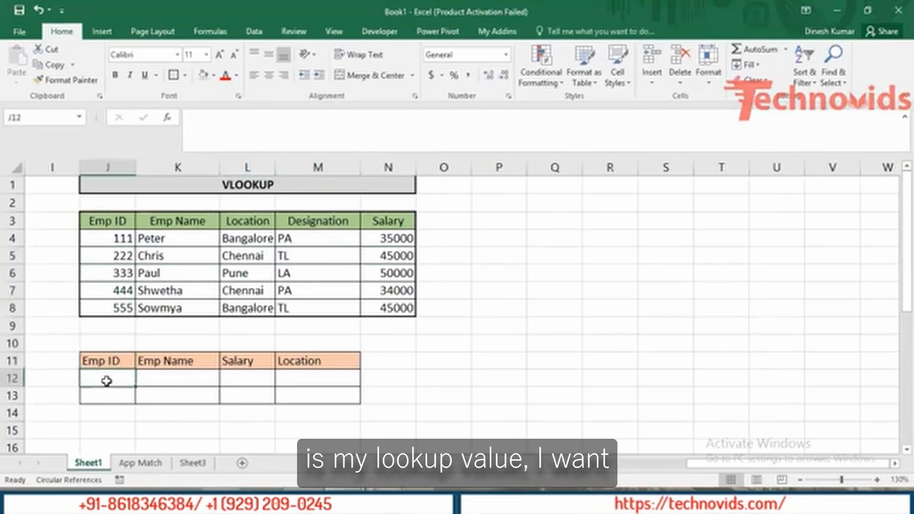
{"action": "type", "text": "111"}
{"action": "key", "text": "Tab"}
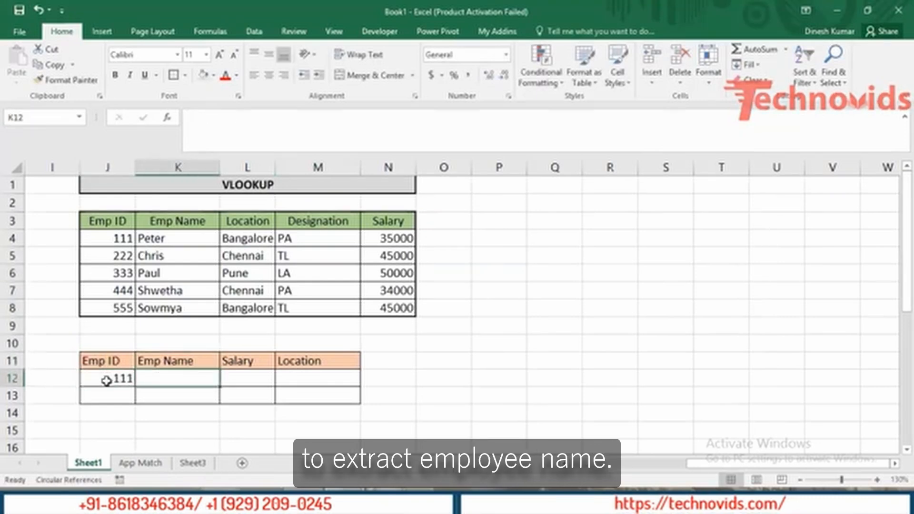
- Begin a VLOOKUP formula in K12 with J12 as the lookup value and the absolute range $J$3:$N$8 as the table array
{"action": "left_click", "coordinate": [106, 380]}
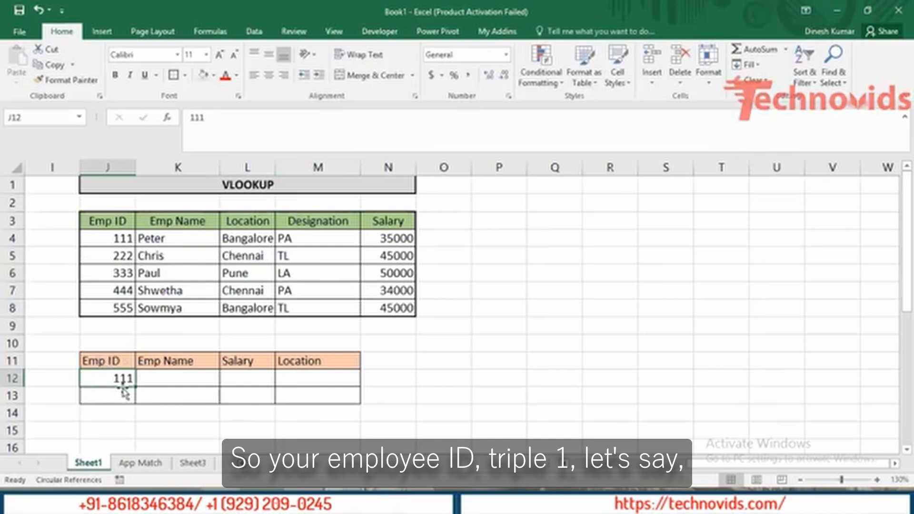
{"action": "left_click", "coordinate": [156, 379]}
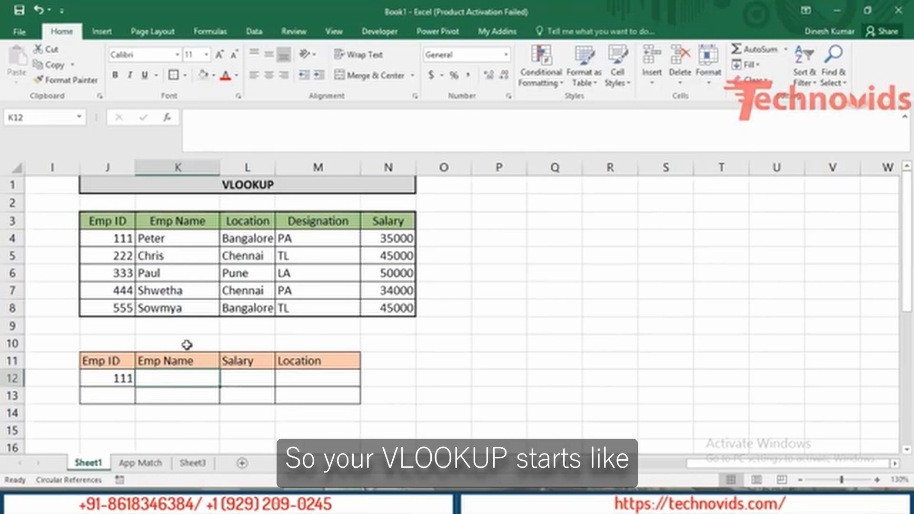
{"action": "type", "text": "=VLOOKUP("}
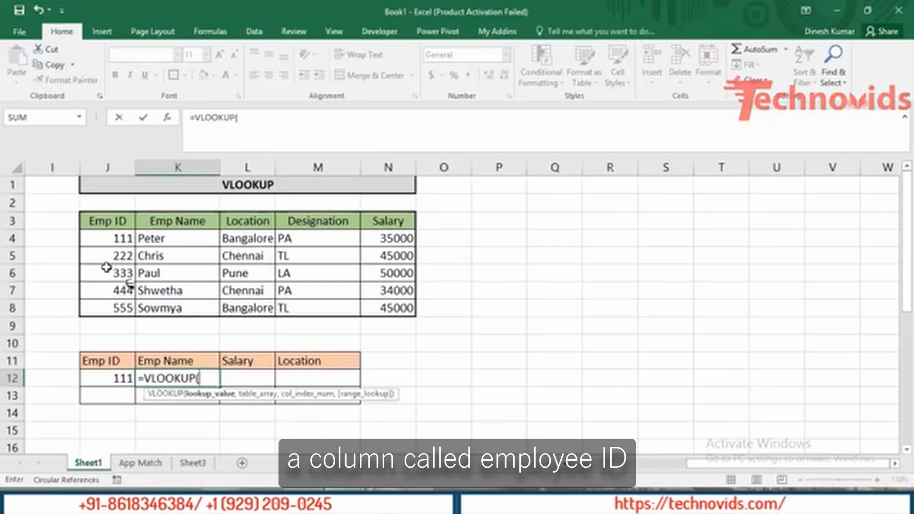
{"action": "left_click", "coordinate": [113, 379]}
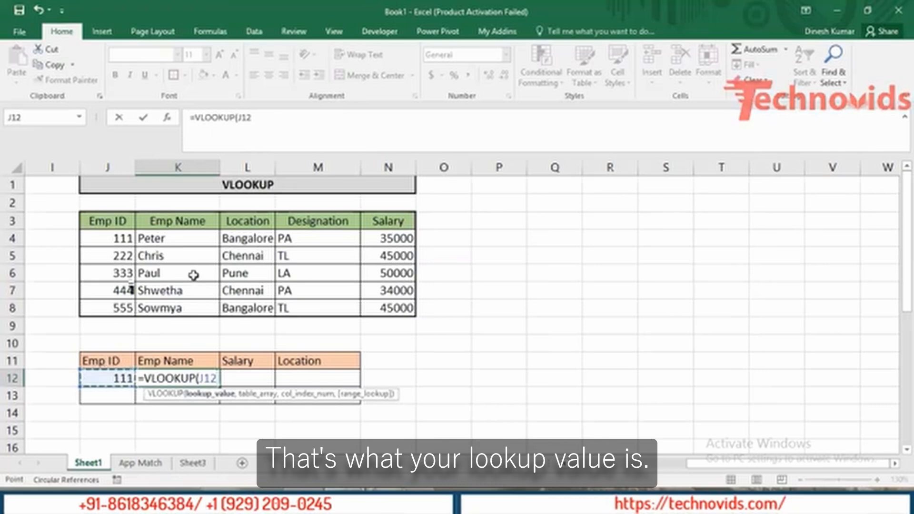
{"action": "type", "text": ","}
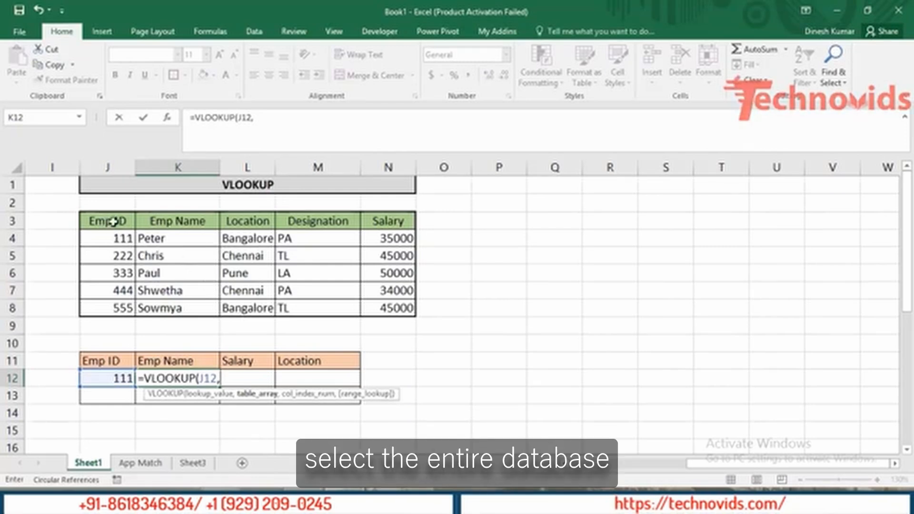
{"action": "left_click_drag", "start_coordinate": [112, 223], "coordinate": [381, 304]}
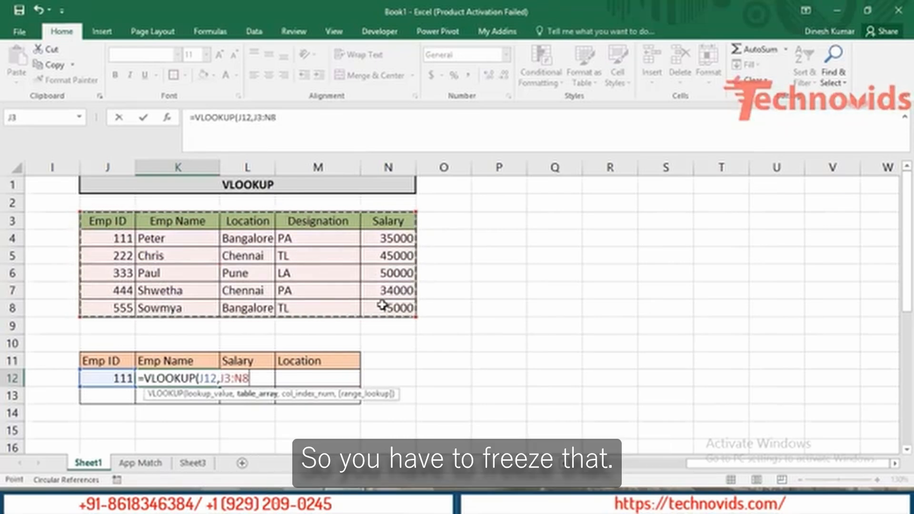
{"action": "key", "text": "F4"}
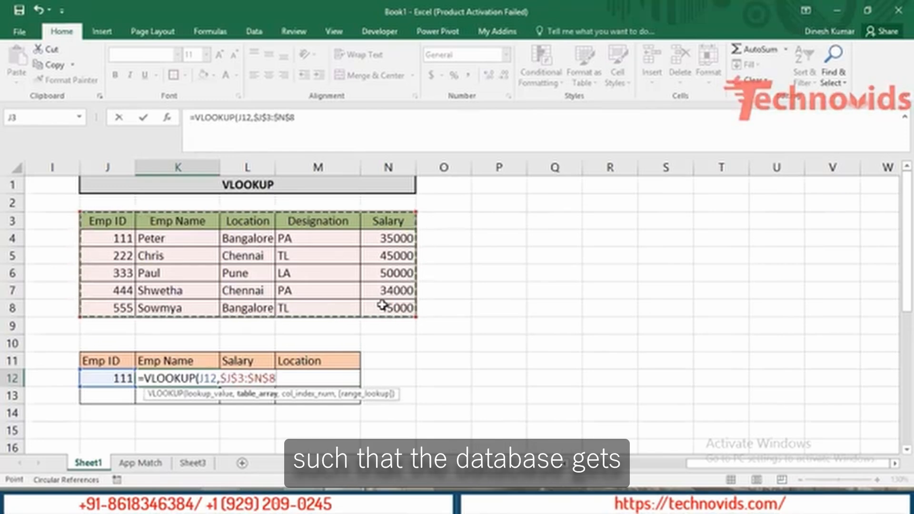
- Complete the VLOOKUP in K12 with column index 2 and 0 for an exact match
{"action": "type", "text": ",2"}
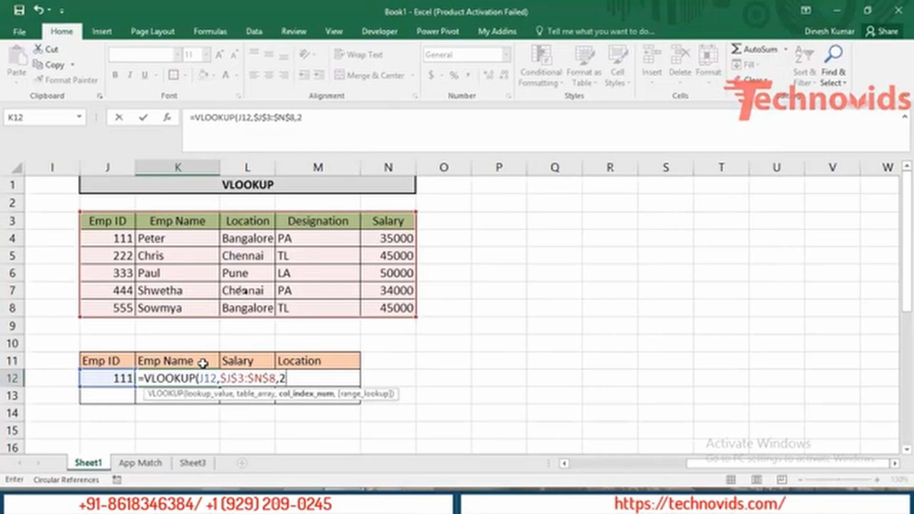
{"action": "type", "text": ","}
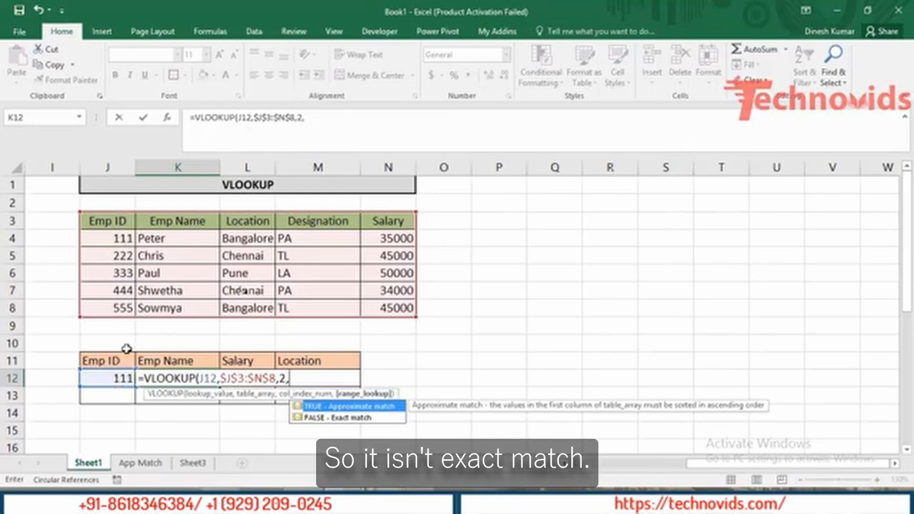
{"action": "type", "text": "0"}
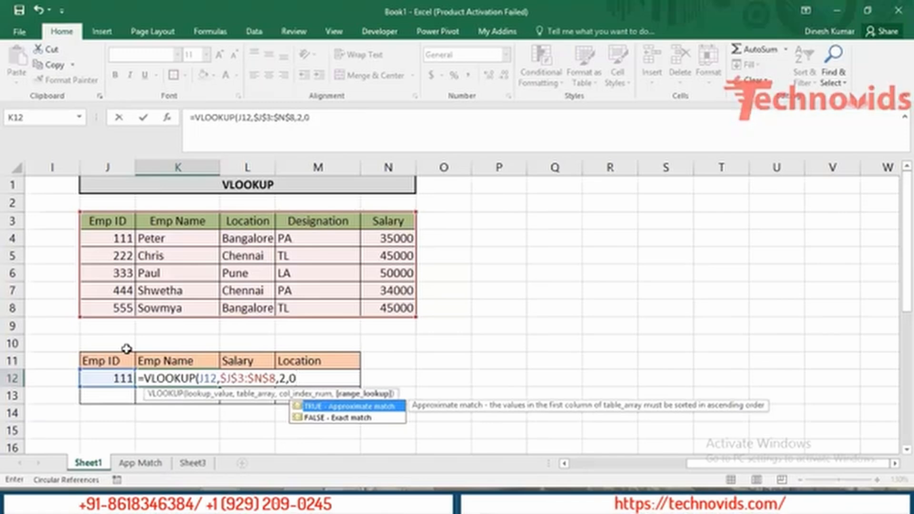
{"action": "type", "text": ")"}
{"action": "key", "text": "Return"}
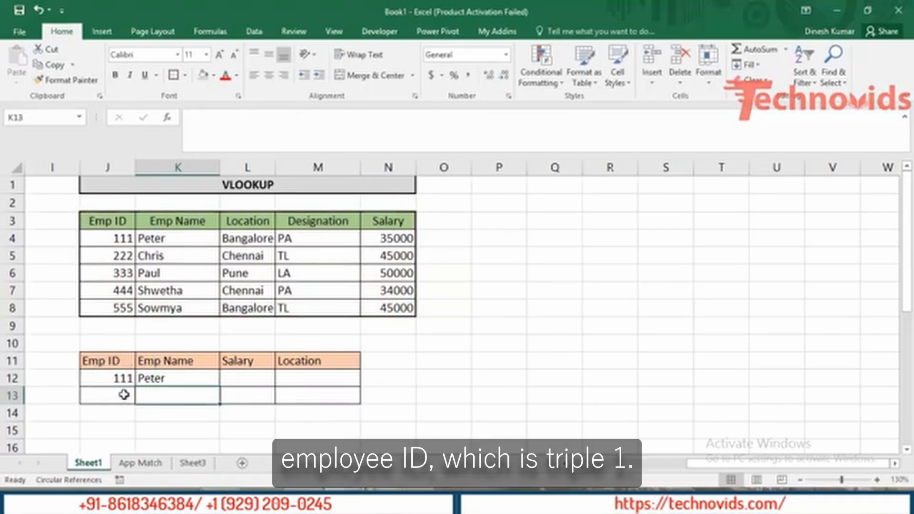
- Examine the lookup value, table array, column index and range lookup arguments of the VLOOKUP formula in K12
{"action": "left_click", "coordinate": [155, 376]}
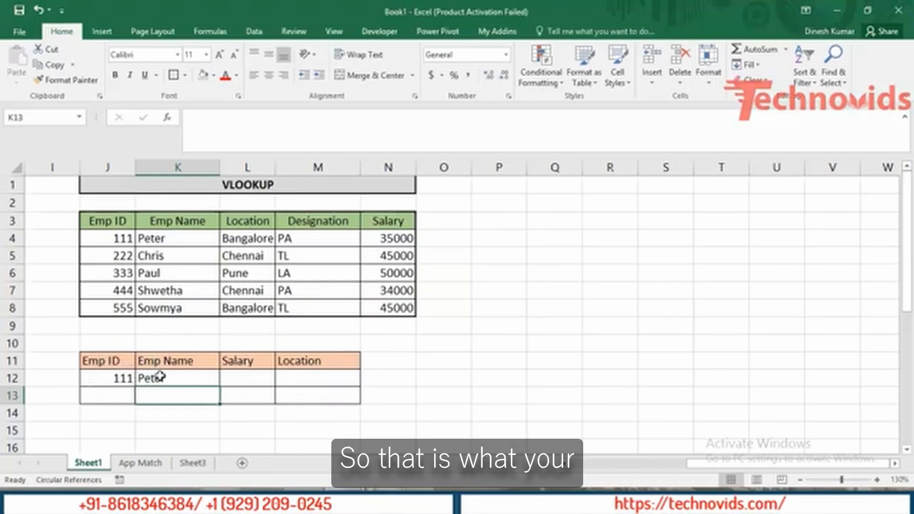
{"action": "double_click", "coordinate": [157, 377]}
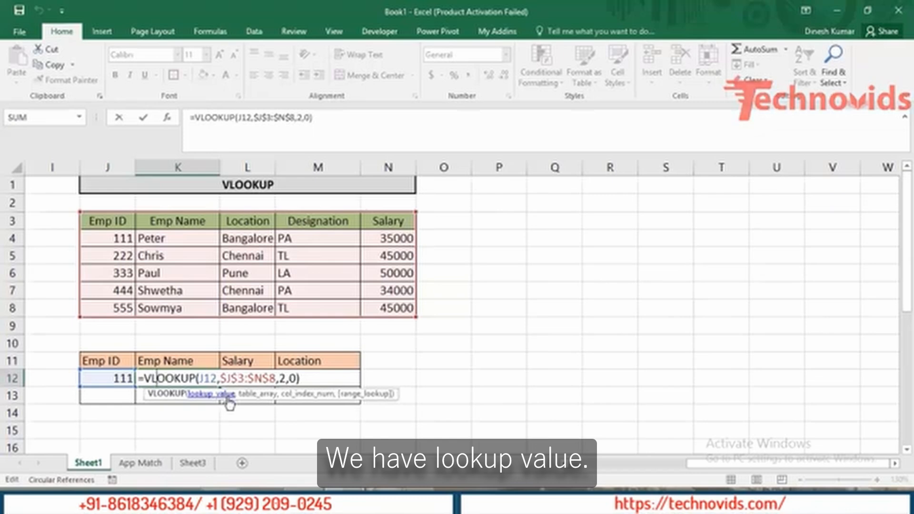
{"action": "left_click", "coordinate": [213, 395]}
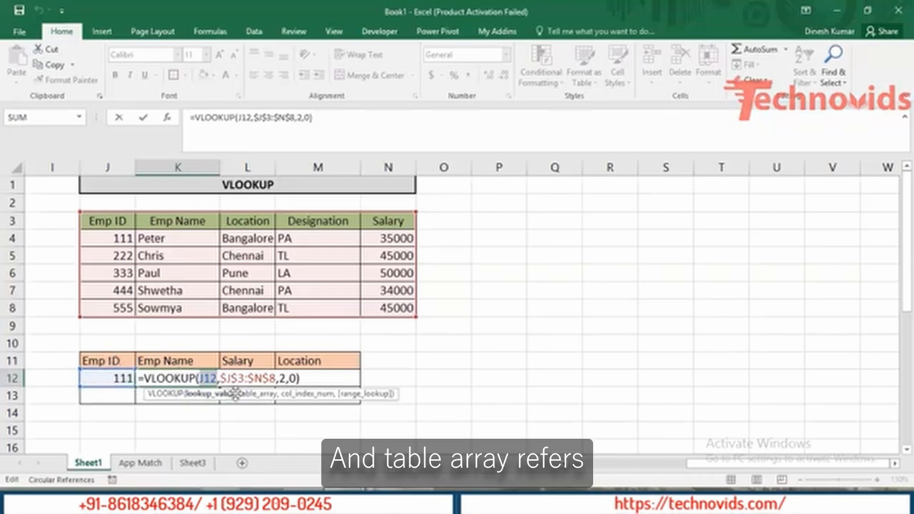
{"action": "left_click", "coordinate": [251, 394]}
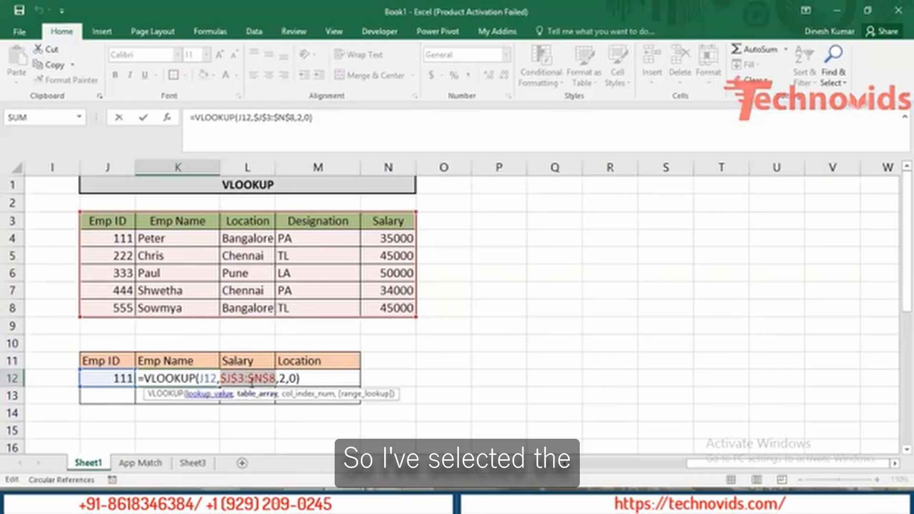
{"action": "left_click", "coordinate": [306, 395]}
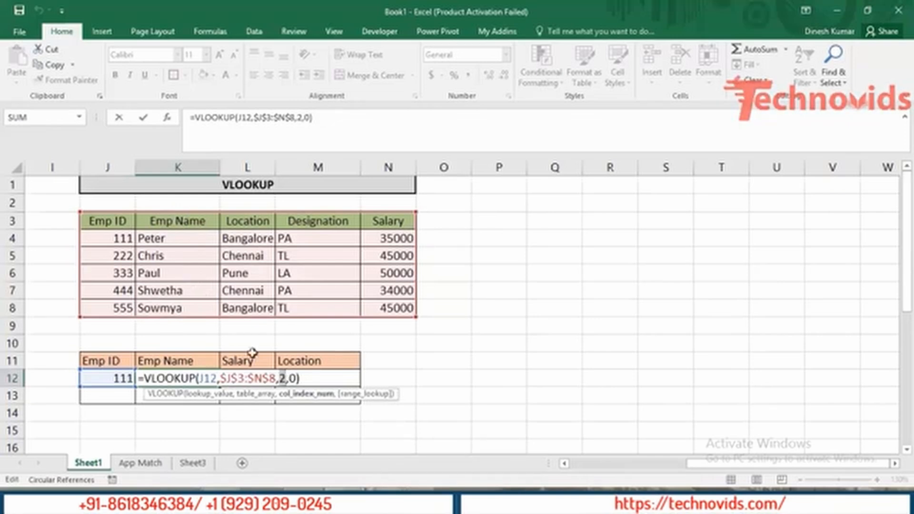
{"action": "left_click", "coordinate": [364, 396]}
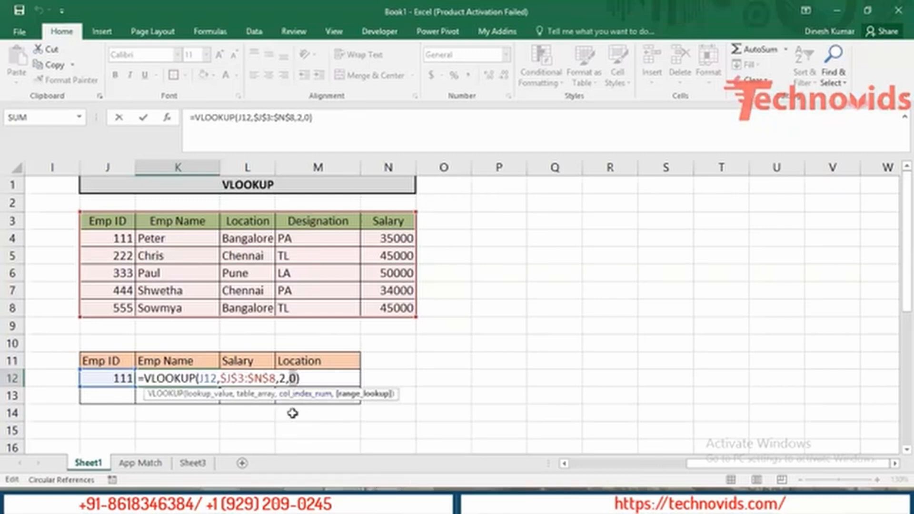
{"action": "key", "text": "Return"}
{"action": "key", "text": "Up"}
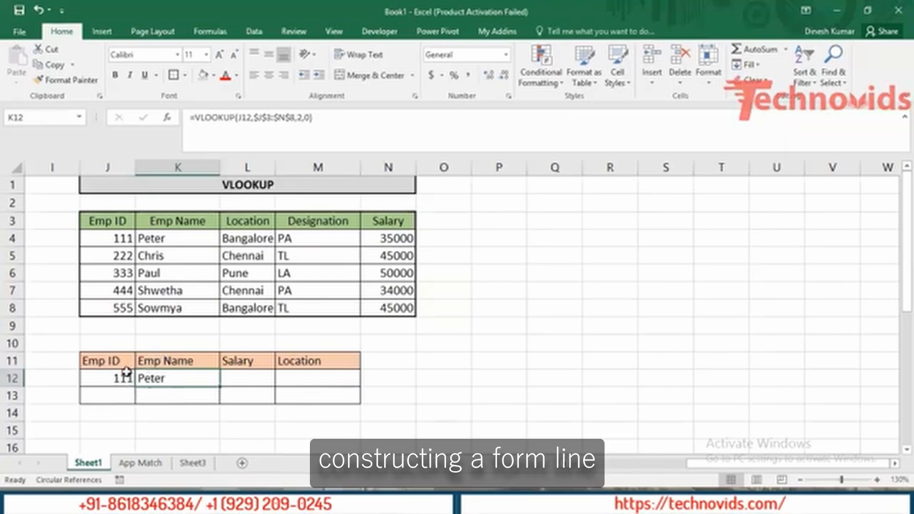
- Inspect the lookup value reference in K12's VLOOKUP formula, leaving the formula as it is
{"action": "double_click", "coordinate": [178, 379]}
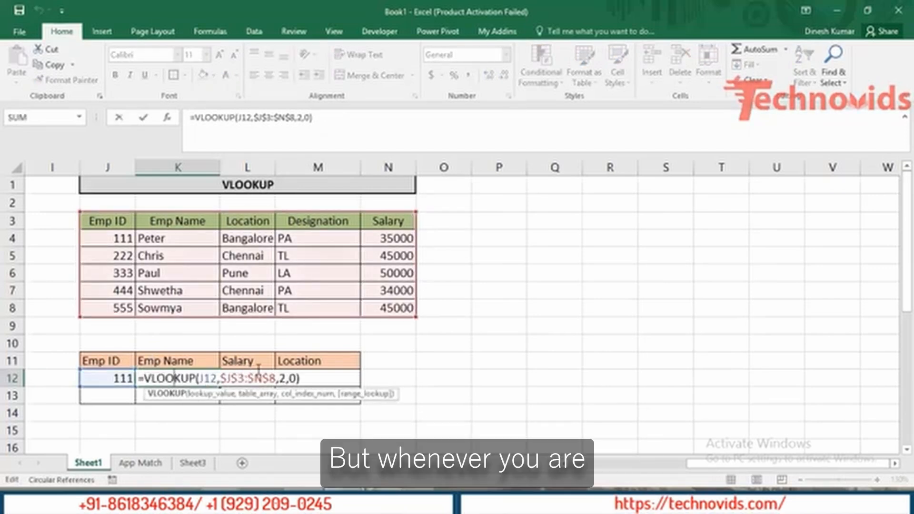
{"action": "key", "text": "Escape"}
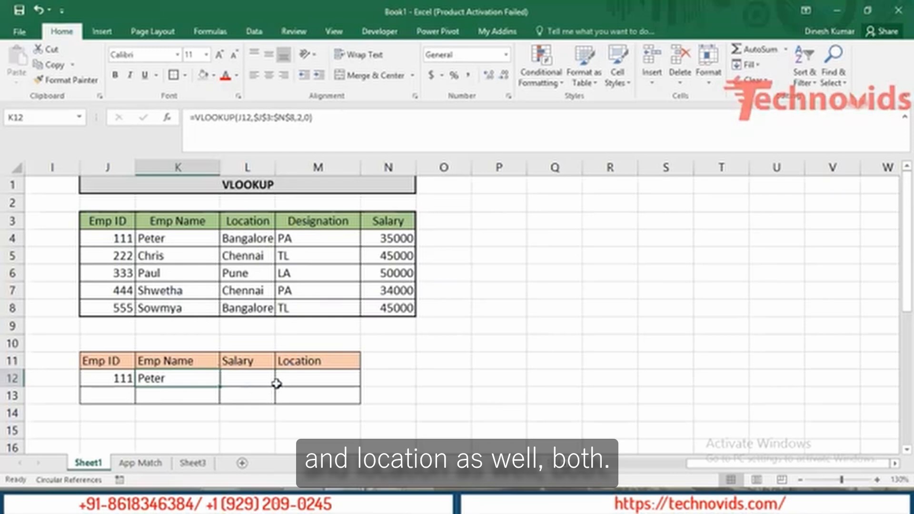
{"action": "double_click", "coordinate": [189, 383]}
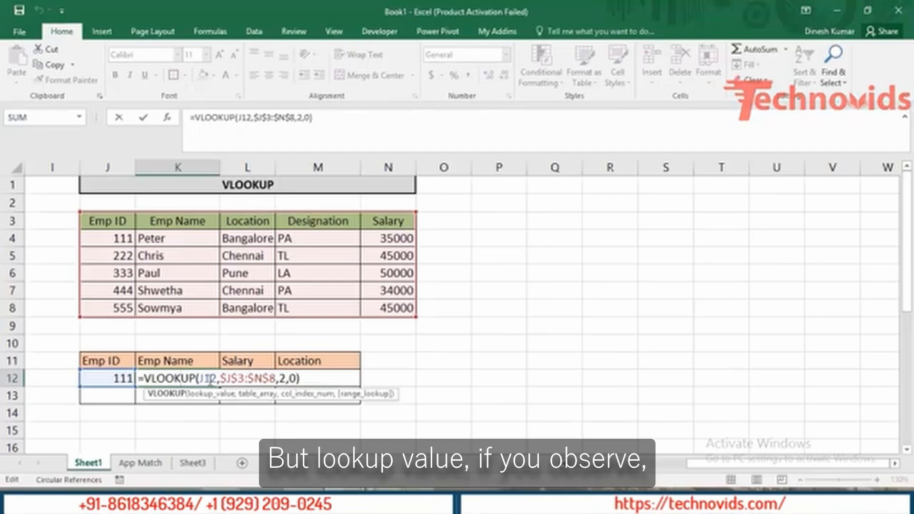
{"action": "left_click", "coordinate": [208, 394]}
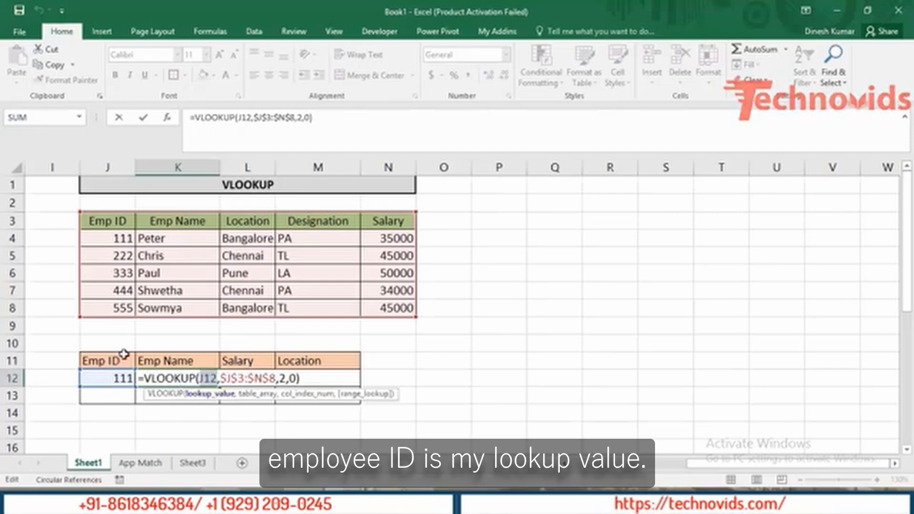
{"action": "key", "text": "ctrl+Return"}
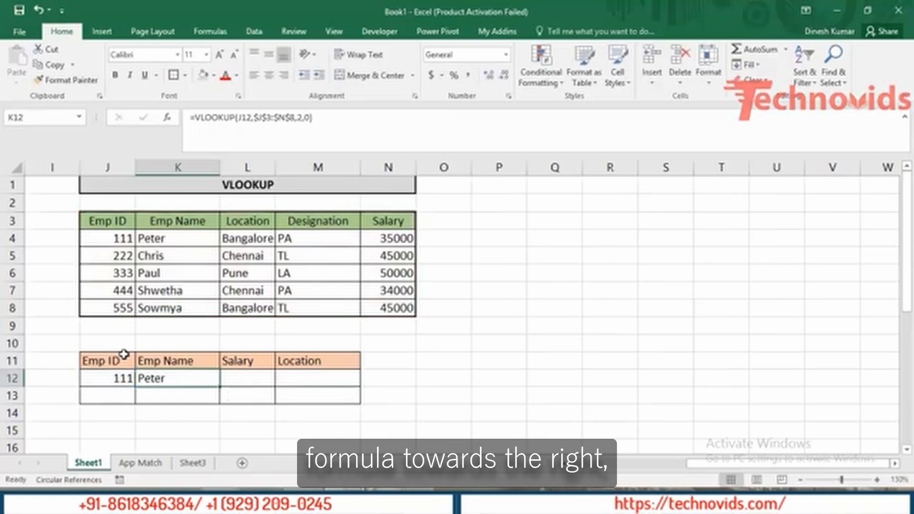
- Make the lookup value's column absolute in K12's VLOOKUP formula, changing the reference to $J12
{"action": "key", "text": "Right"}
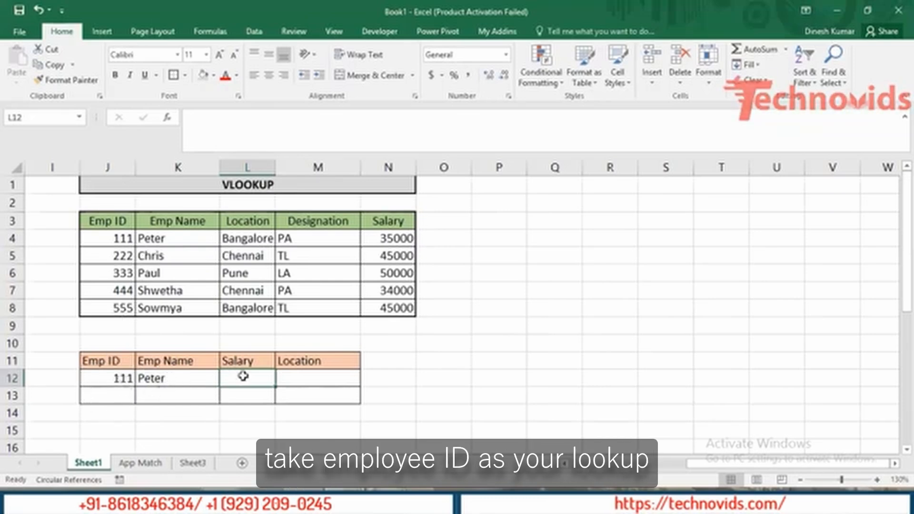
{"action": "double_click", "coordinate": [190, 379]}
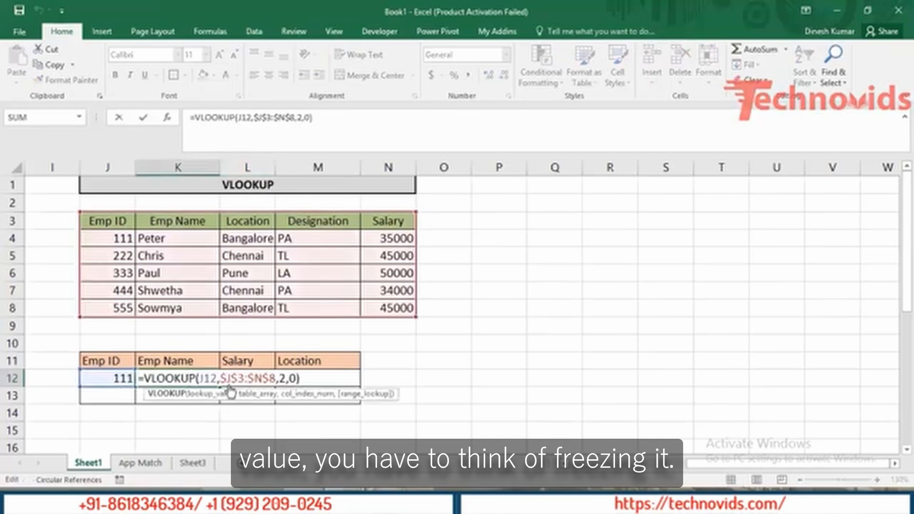
{"action": "left_click", "coordinate": [200, 379]}
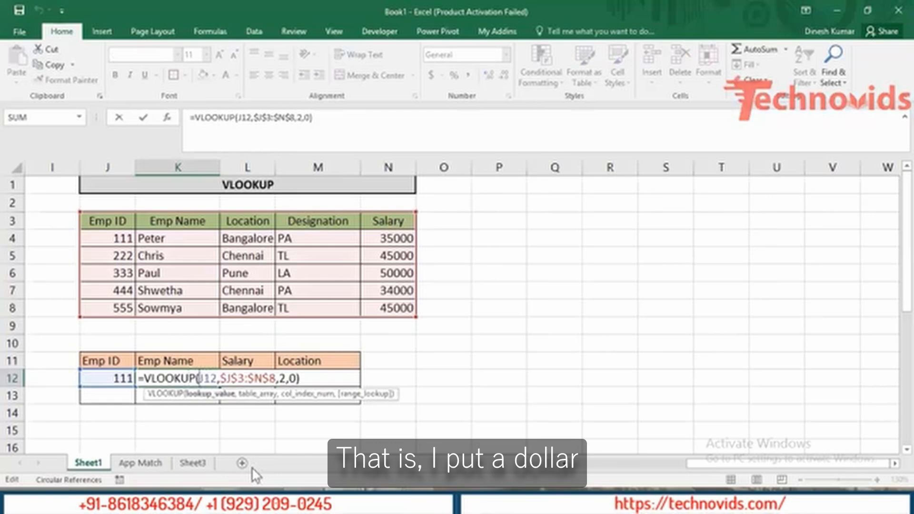
{"action": "type", "text": "$"}
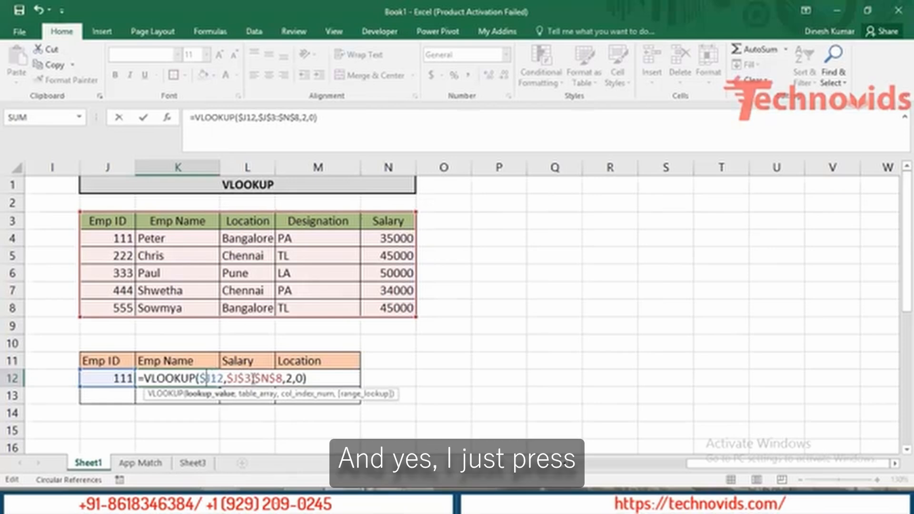
{"action": "key", "text": "Return"}
{"action": "key", "text": "Up"}
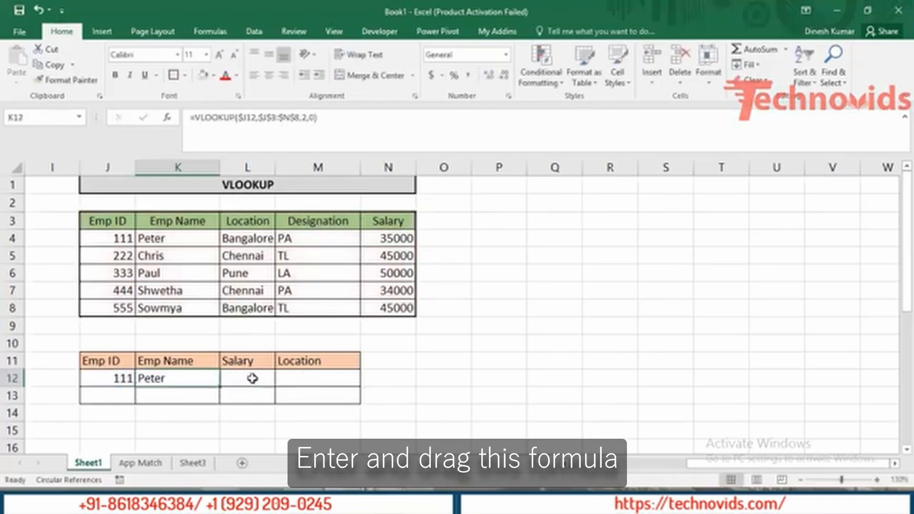
- Fill the VLOOKUP formula from K12 across to the Salary and Location cells L12 and M12
{"action": "key", "text": "shift+Right"}
{"action": "key", "text": "shift+Right"}
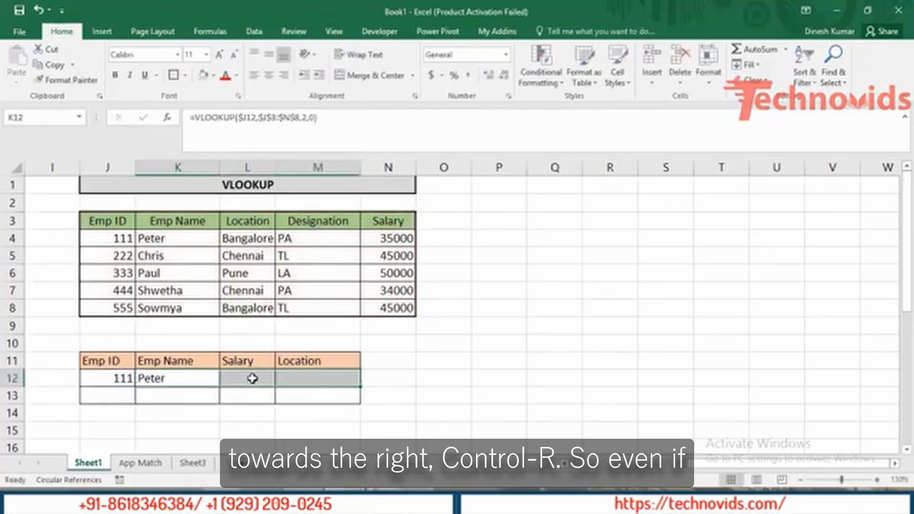
{"action": "key", "text": "ctrl+r"}
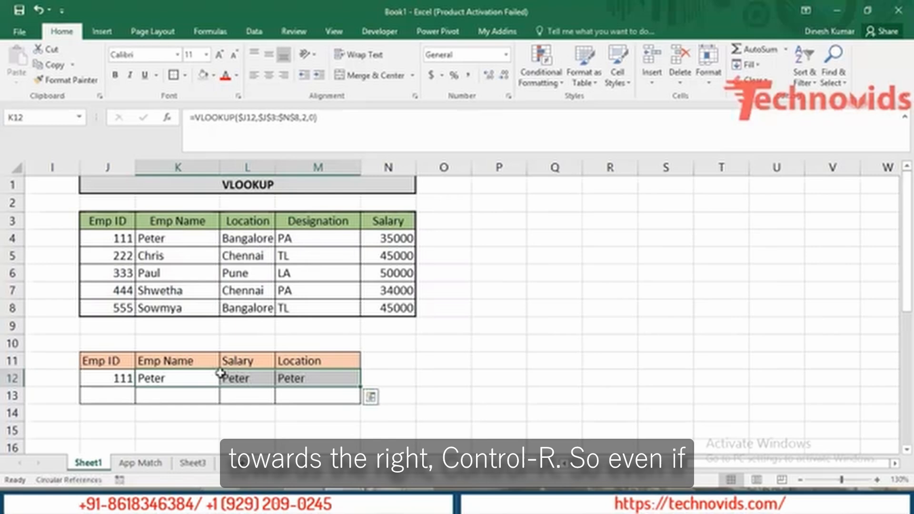
- Examine the column index argument of the VLOOKUP formulas in K12, L12 and M12
{"action": "left_click", "coordinate": [190, 377]}
{"action": "left_click", "coordinate": [267, 379]}
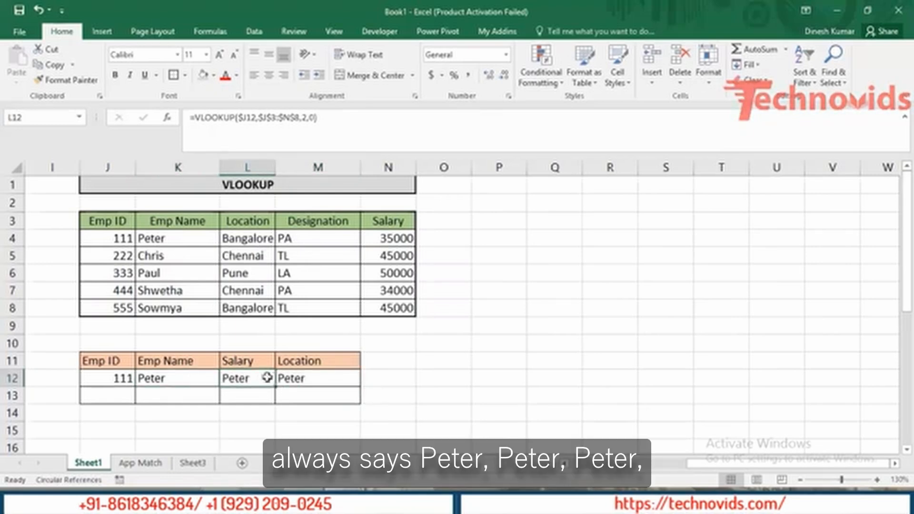
{"action": "double_click", "coordinate": [181, 380]}
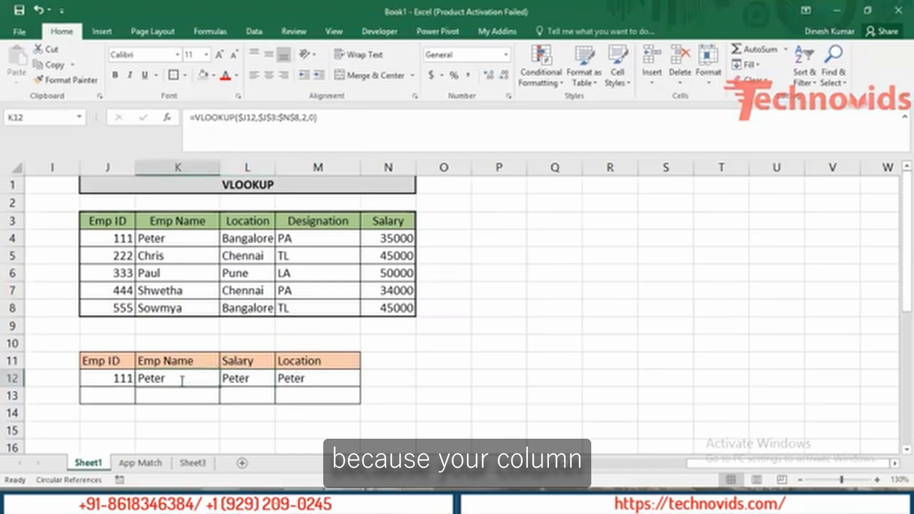
{"action": "left_click", "coordinate": [309, 394]}
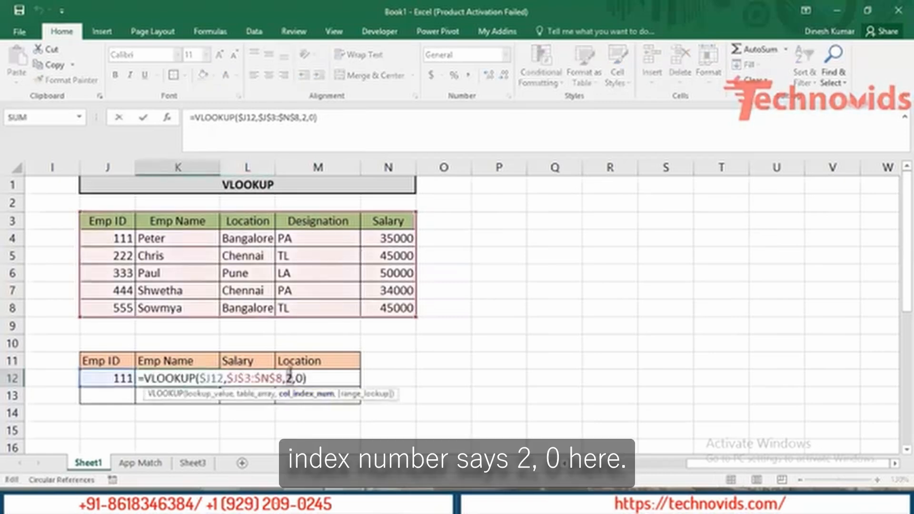
{"action": "key", "text": "Tab"}
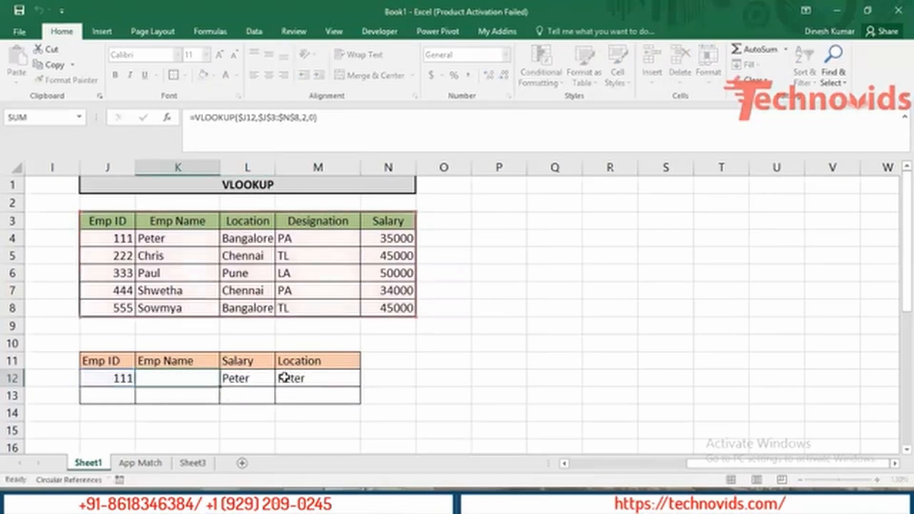
{"action": "double_click", "coordinate": [250, 378]}
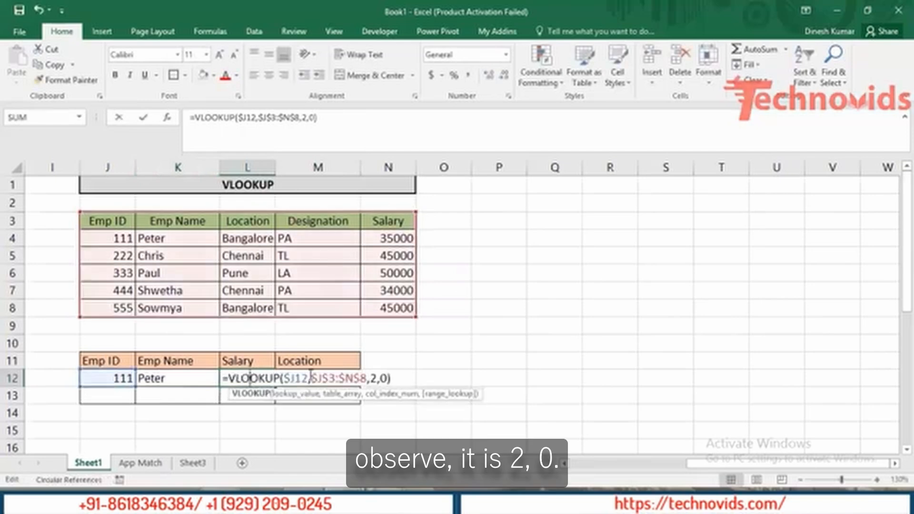
{"action": "key", "text": "Tab"}
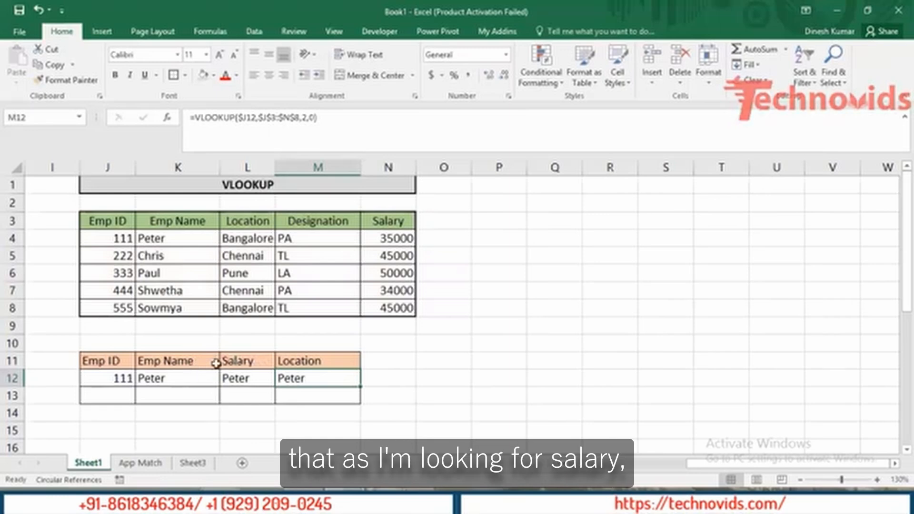
{"action": "double_click", "coordinate": [252, 377]}
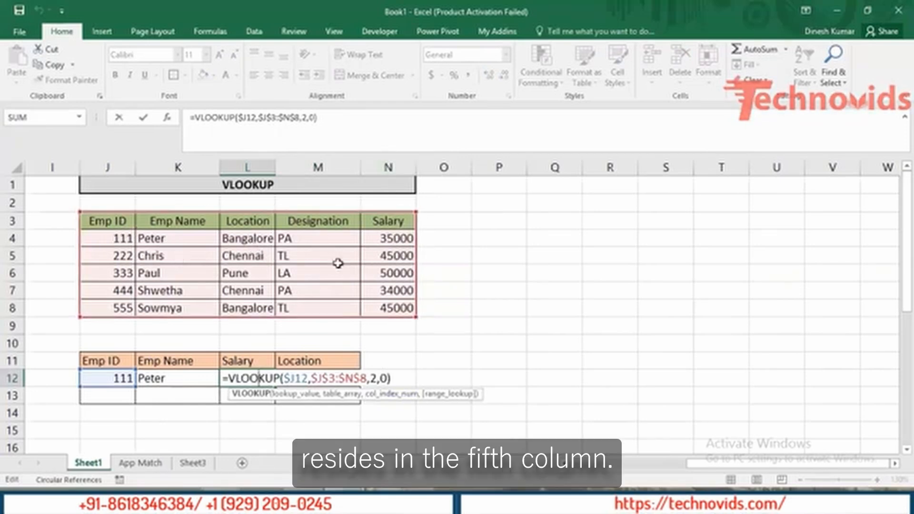
{"action": "key", "text": "ctrl+Return"}
{"action": "key", "text": "Right"}
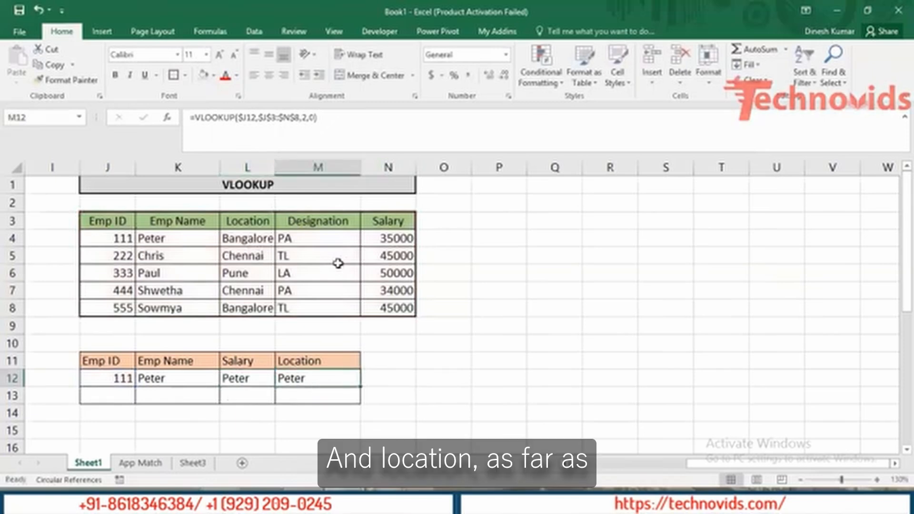
{"action": "double_click", "coordinate": [312, 378]}
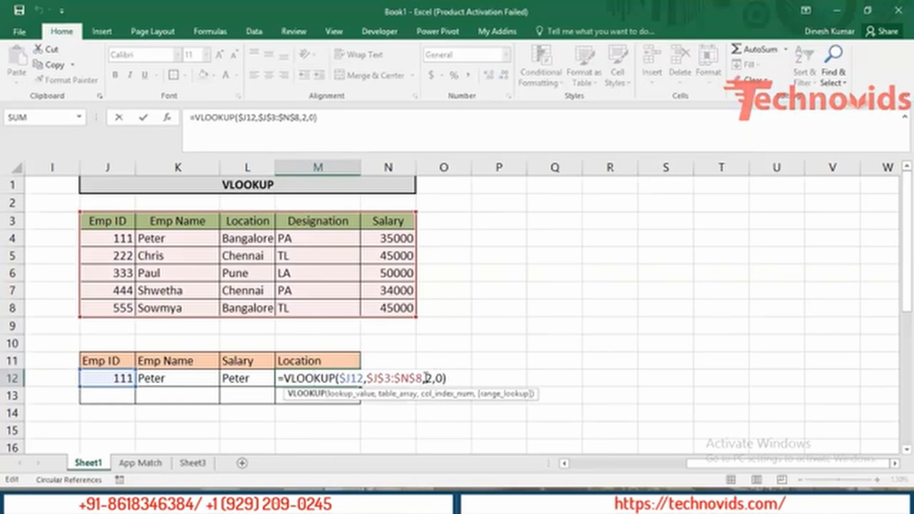
{"action": "key", "text": "Escape"}
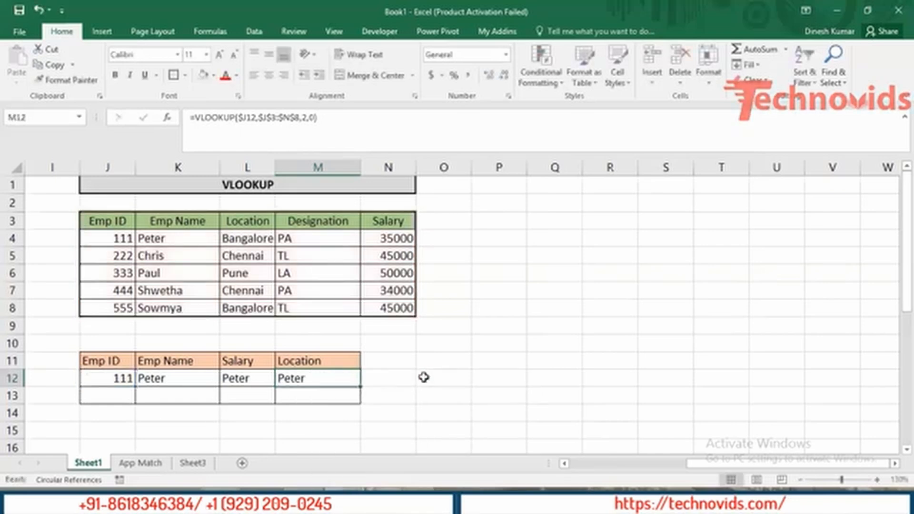
{"action": "key", "text": "Left"}
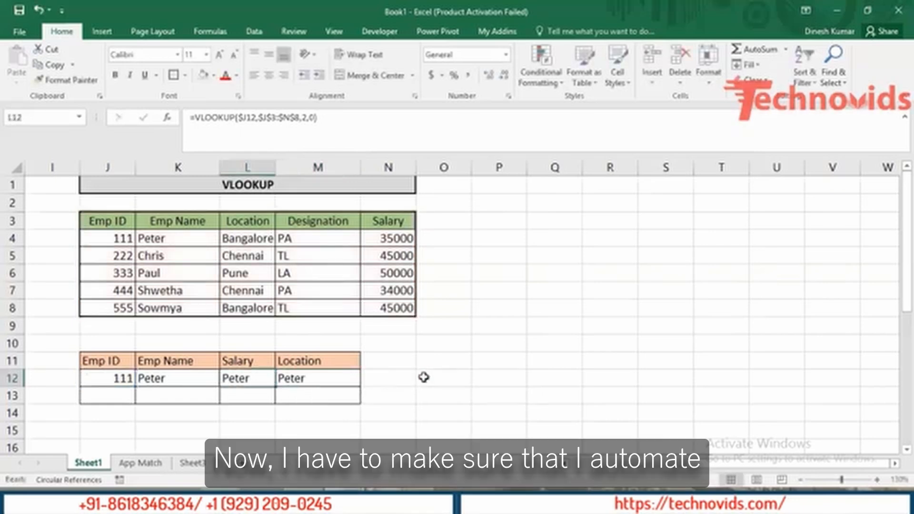
{"action": "double_click", "coordinate": [182, 380]}
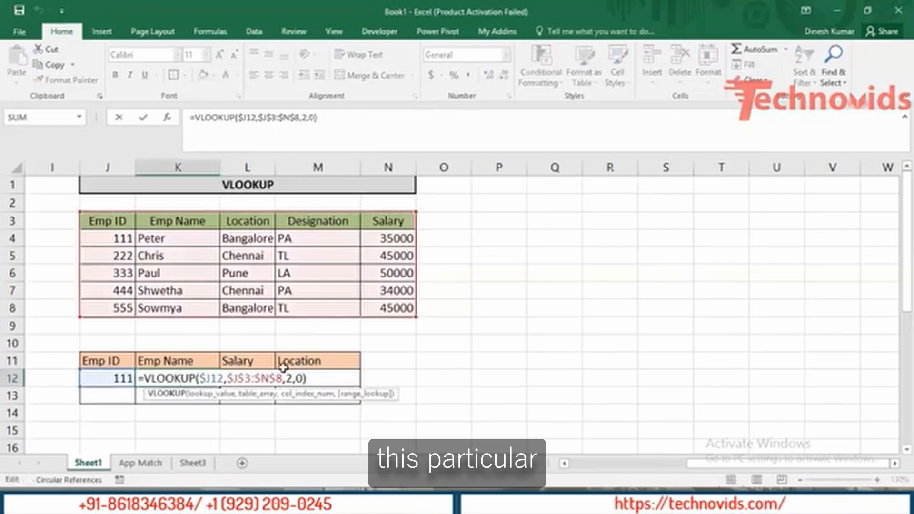
{"action": "left_click", "coordinate": [304, 395]}
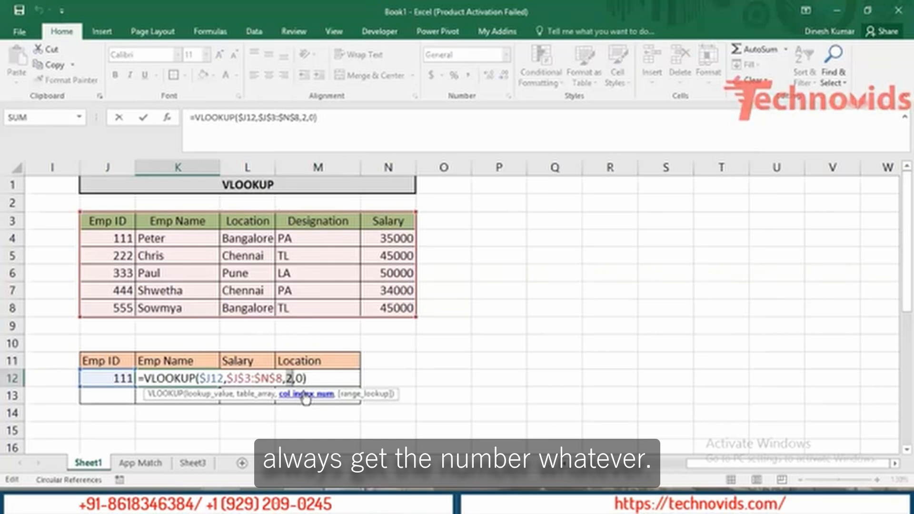
{"action": "key", "text": "Return"}
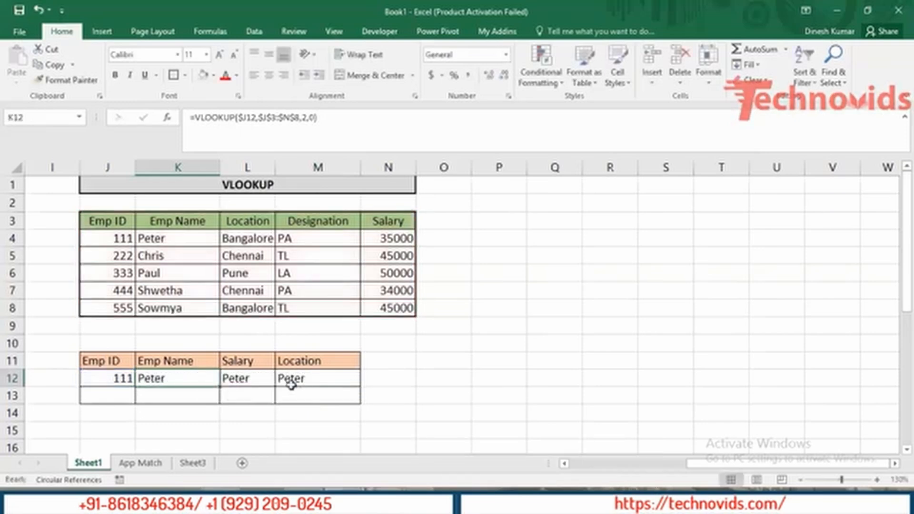
- Set the column index of the Salary VLOOKUP in L12 to 5
{"action": "double_click", "coordinate": [249, 378]}
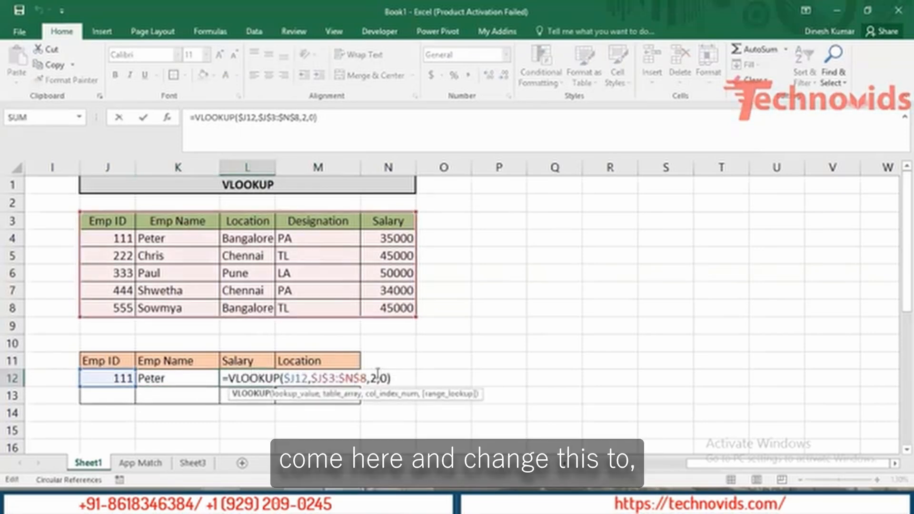
{"action": "double_click", "coordinate": [374, 378]}
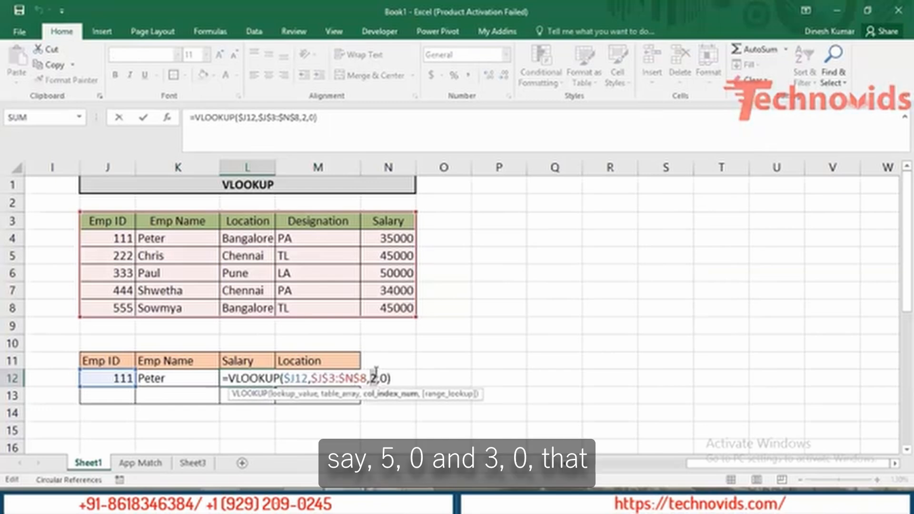
{"action": "type", "text": "5"}
{"action": "key", "text": "Return"}
{"action": "key", "text": "Up"}
{"action": "key", "text": "Right"}
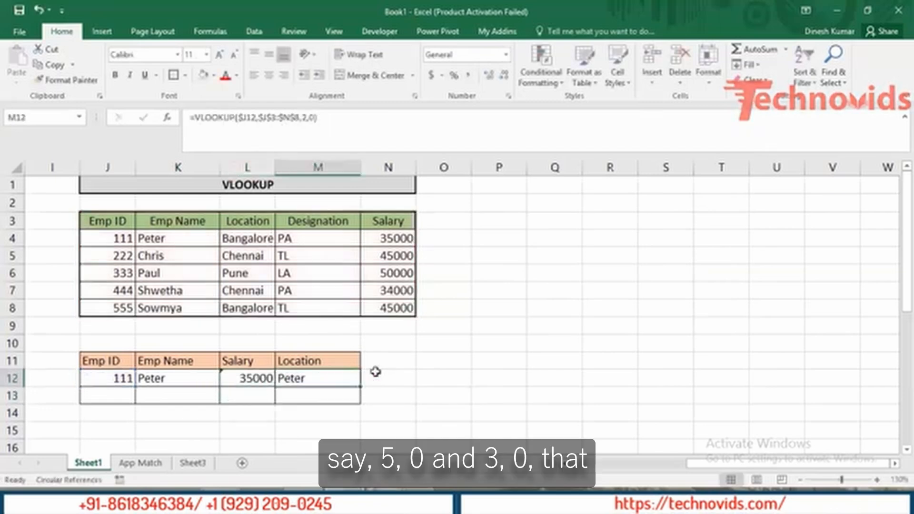
- Set the column index of the Location VLOOKUP in M12 to 3 and check the column index in K12's formula
{"action": "double_click", "coordinate": [341, 381]}
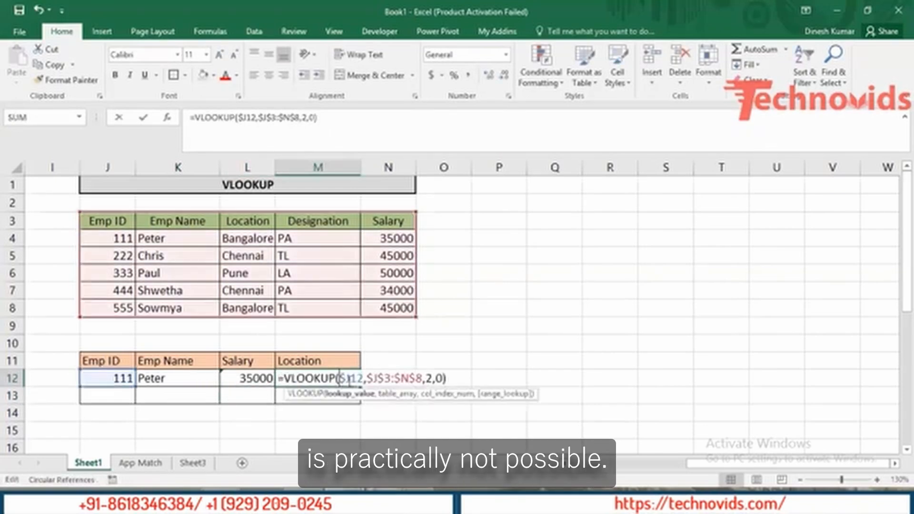
{"action": "left_click", "coordinate": [430, 372]}
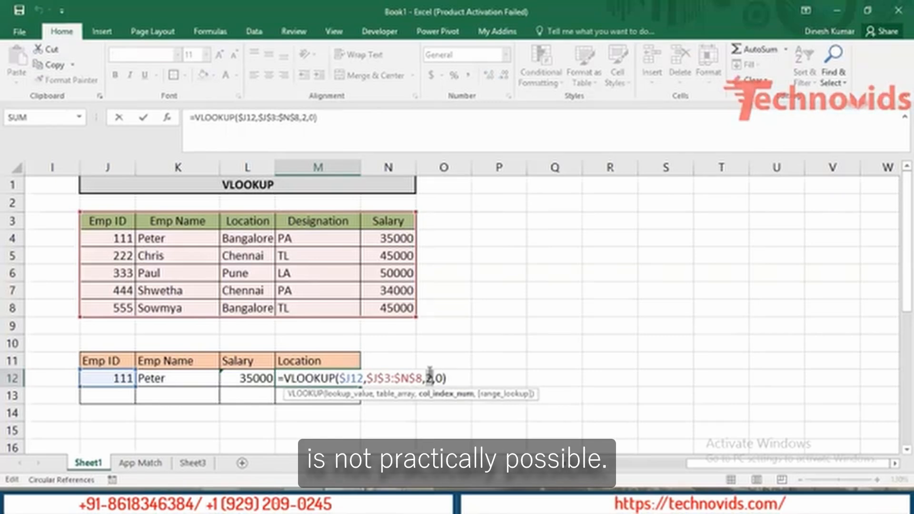
{"action": "type", "text": "3"}
{"action": "key", "text": "ctrl+Return"}
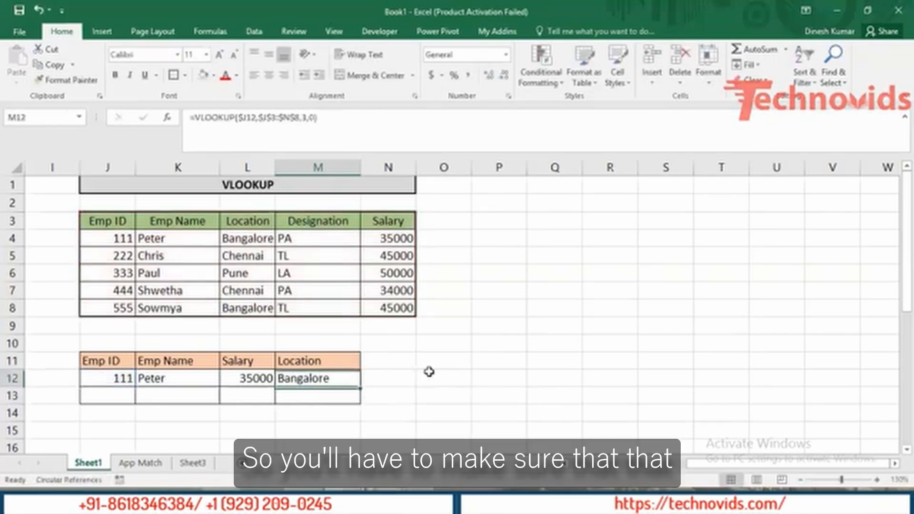
{"action": "double_click", "coordinate": [190, 378]}
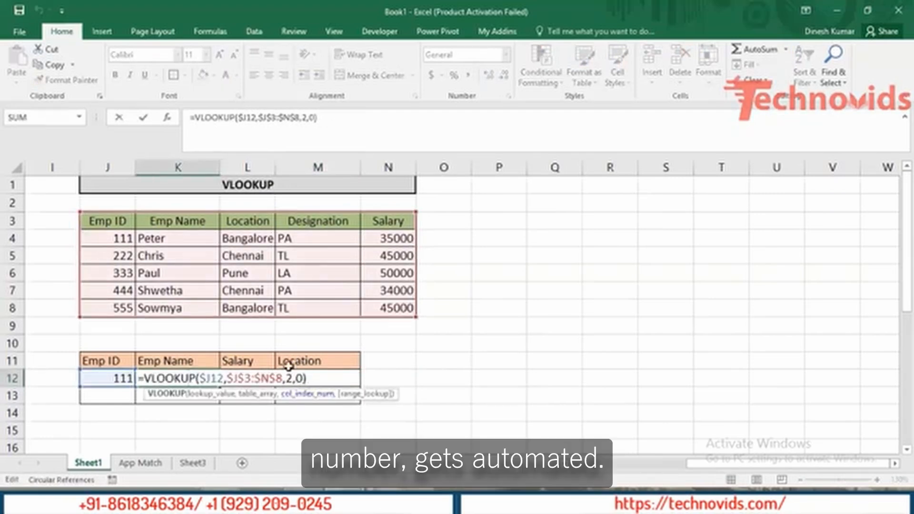
{"action": "key", "text": "Escape"}
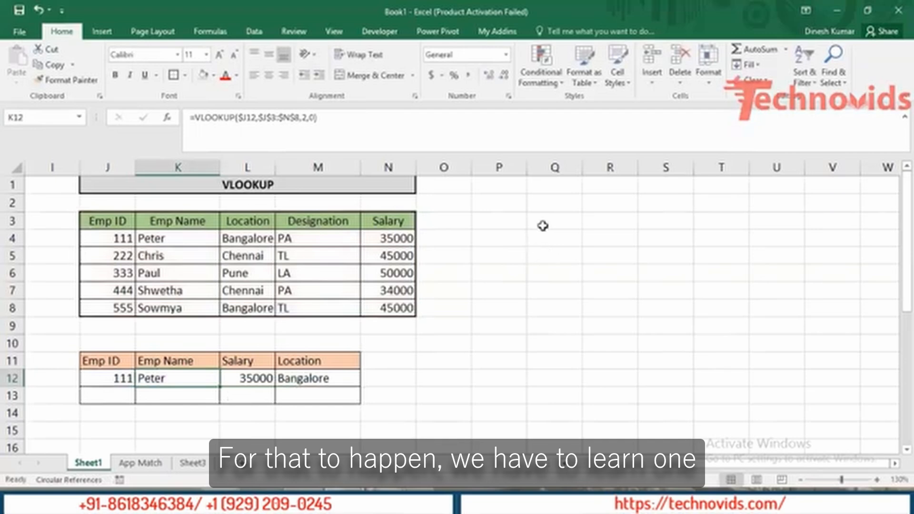
- Enter the heading MATCH in cell R1
{"action": "left_click", "coordinate": [608, 188]}
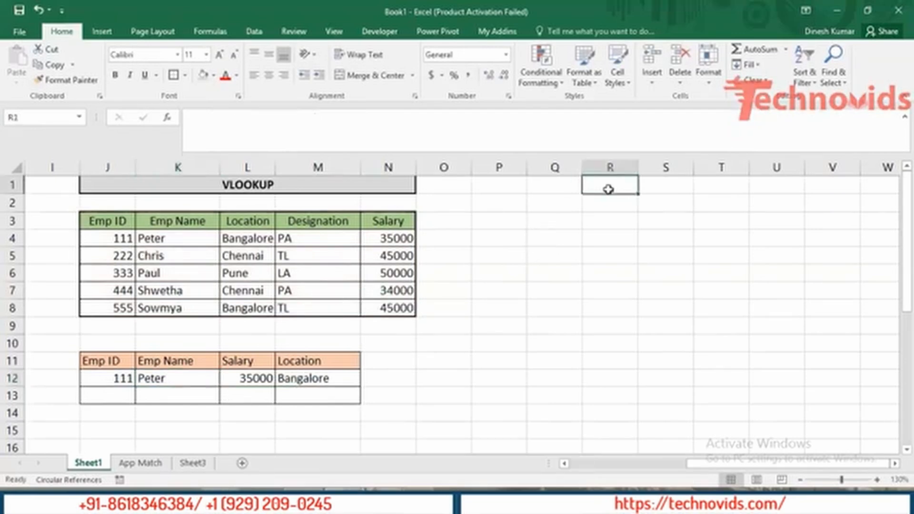
{"action": "type", "text": "MATCH"}
{"action": "key", "text": "Return"}
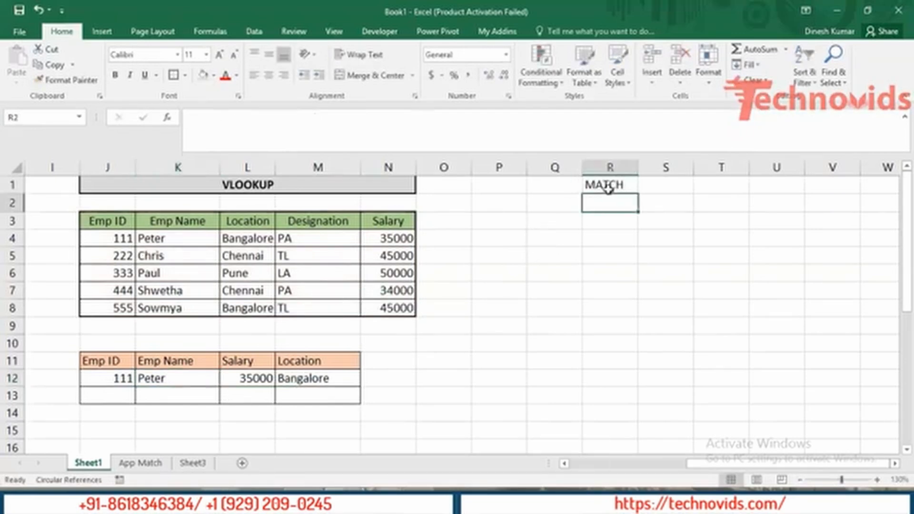
- Enter Location in cell R3 as the item to look up, two rows below the MATCH heading
{"action": "key", "text": "Return"}
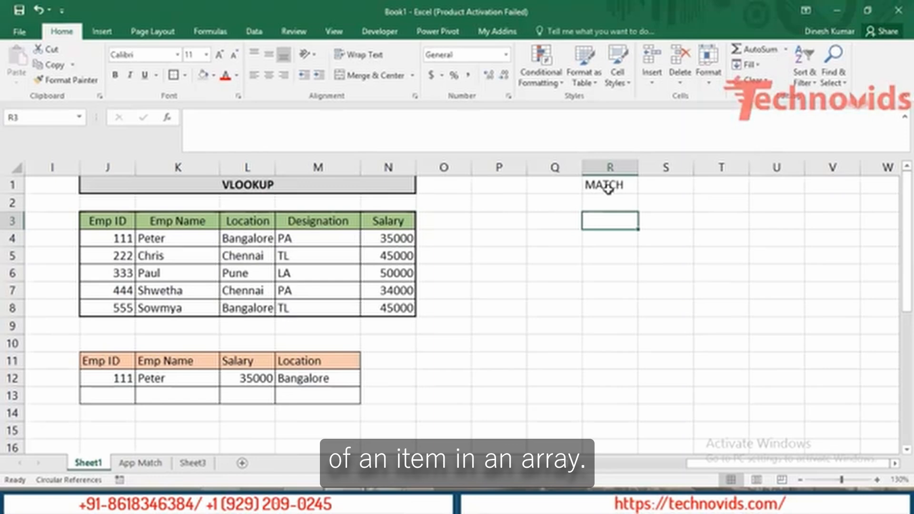
{"action": "type", "text": "Loctio"}
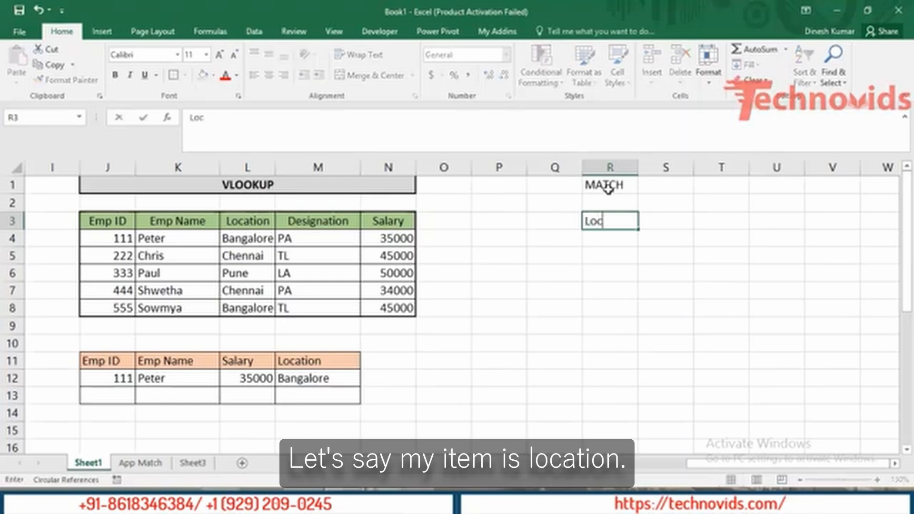
{"action": "key", "text": "BackSpace"}
{"action": "key", "text": "BackSpace"}
{"action": "type", "text": "at"}
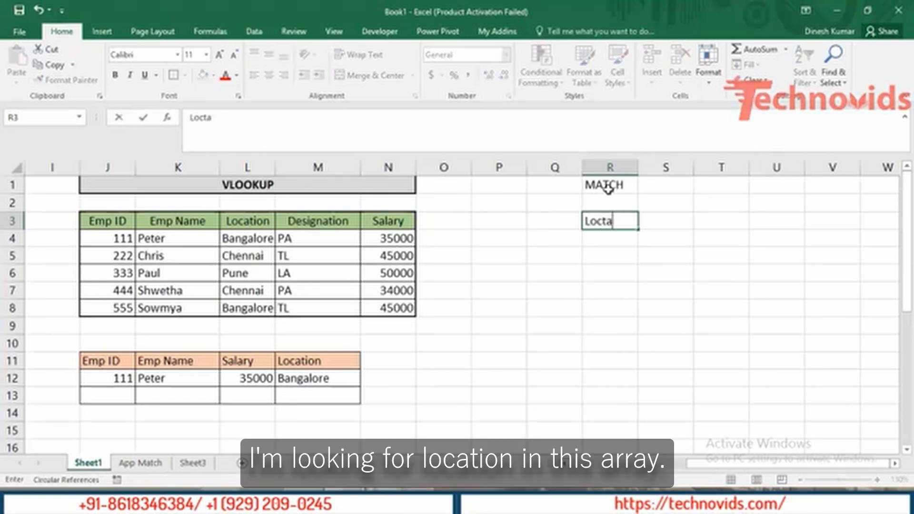
{"action": "key", "text": "BackSpace"}
{"action": "key", "text": "BackSpace"}
{"action": "type", "text": "ation"}
{"action": "key", "text": "Return"}
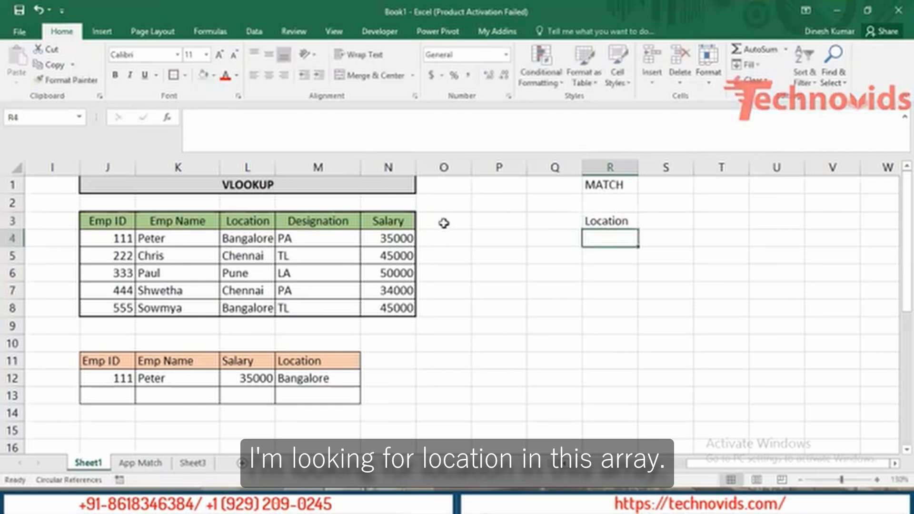
- Enter a MATCH formula in R4 that finds R3 in the header row J3:N3 with match type 0
{"action": "left_click", "coordinate": [116, 220]}
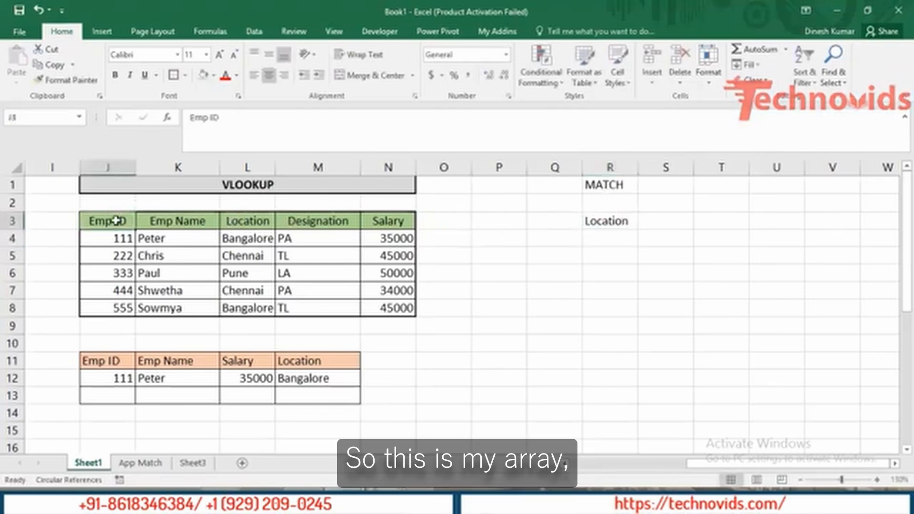
{"action": "key", "text": "ctrl+shift+Right"}
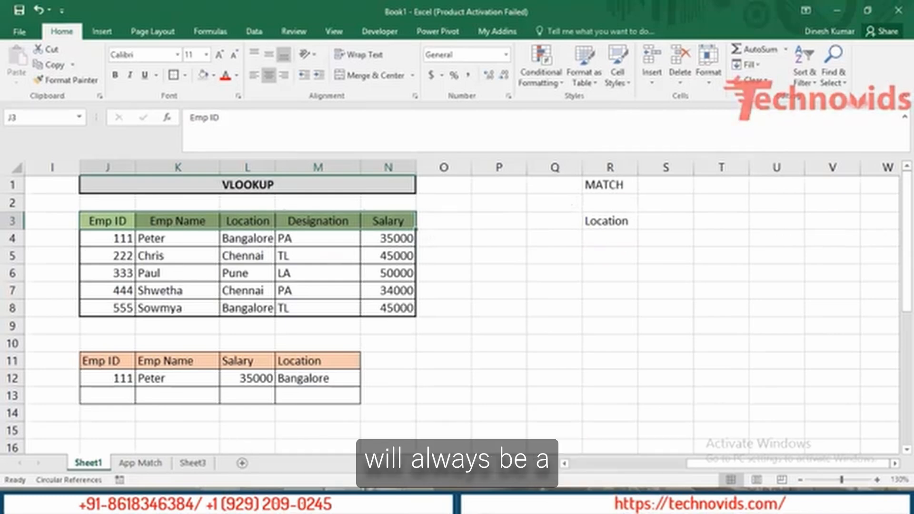
{"action": "mouse_move", "coordinate": [911, 4]}
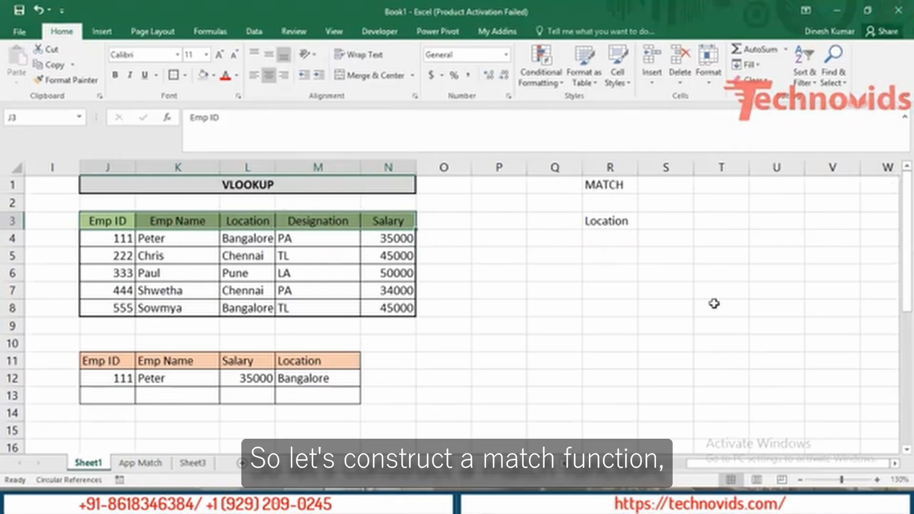
{"action": "left_click", "coordinate": [605, 241]}
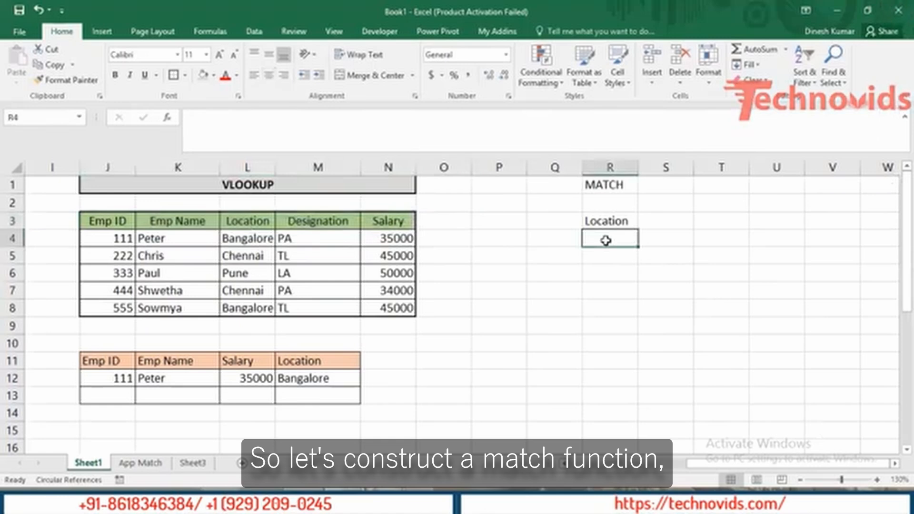
{"action": "type", "text": "=mat"}
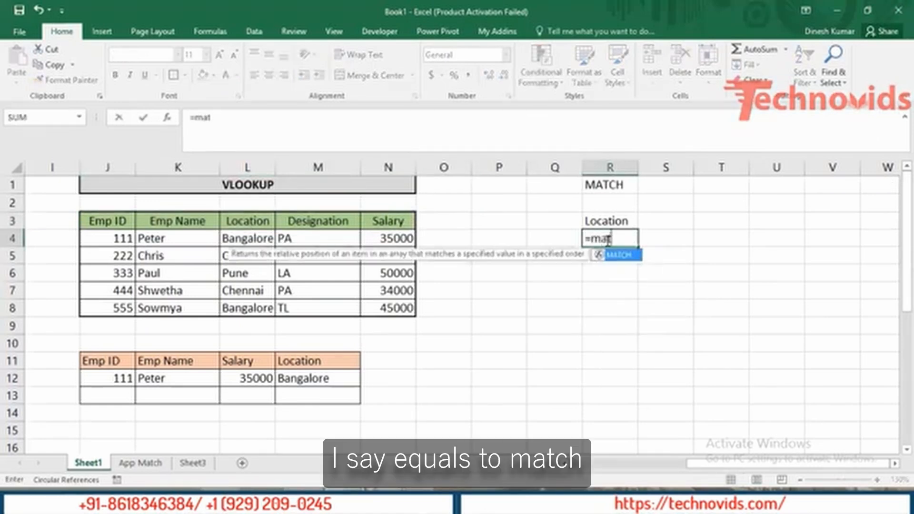
{"action": "key", "text": "Tab"}
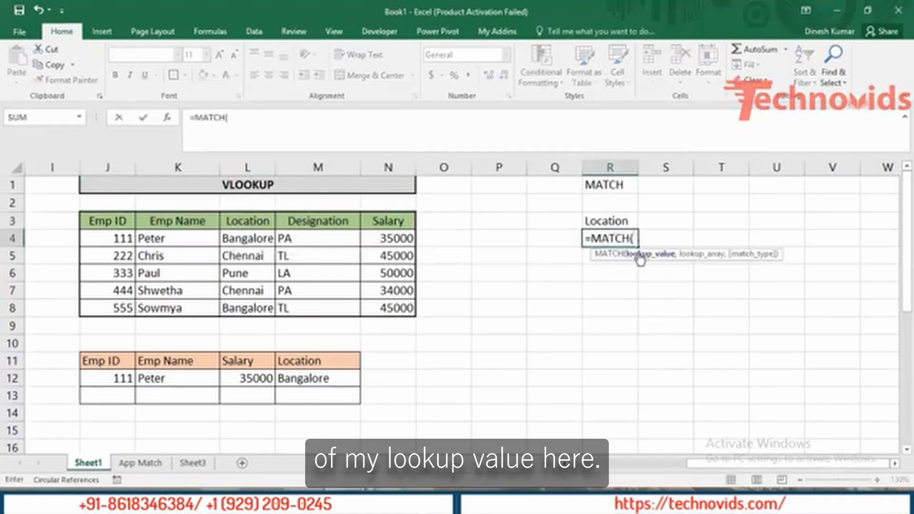
{"action": "left_click", "coordinate": [602, 220]}
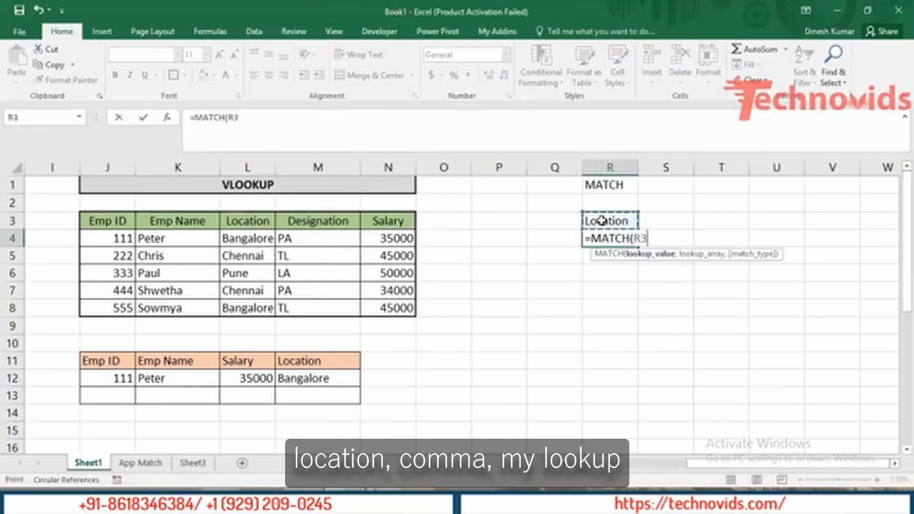
{"action": "type", "text": ","}
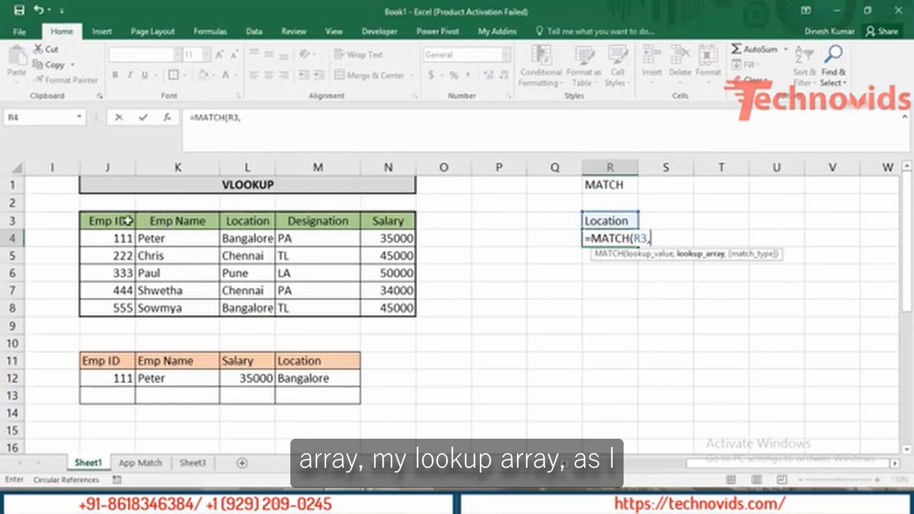
{"action": "left_click_drag", "start_coordinate": [117, 222], "coordinate": [371, 220]}
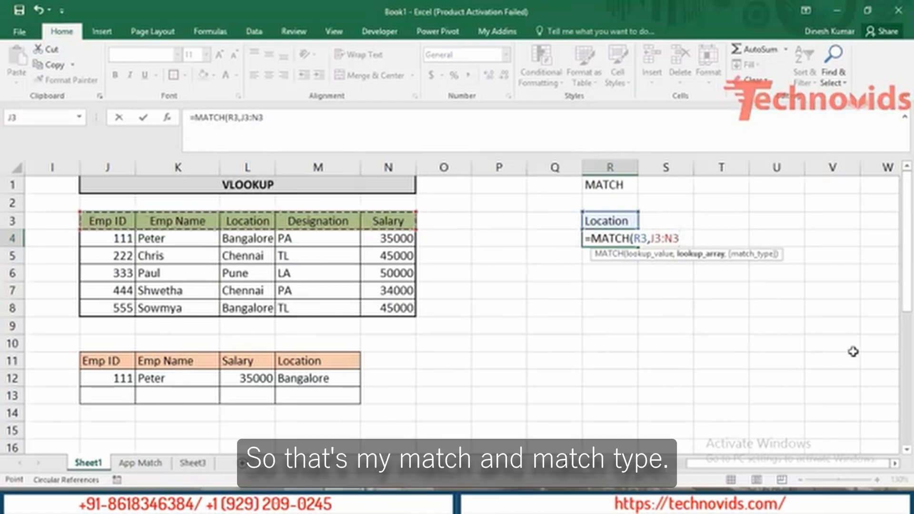
{"action": "type", "text": ",0"}
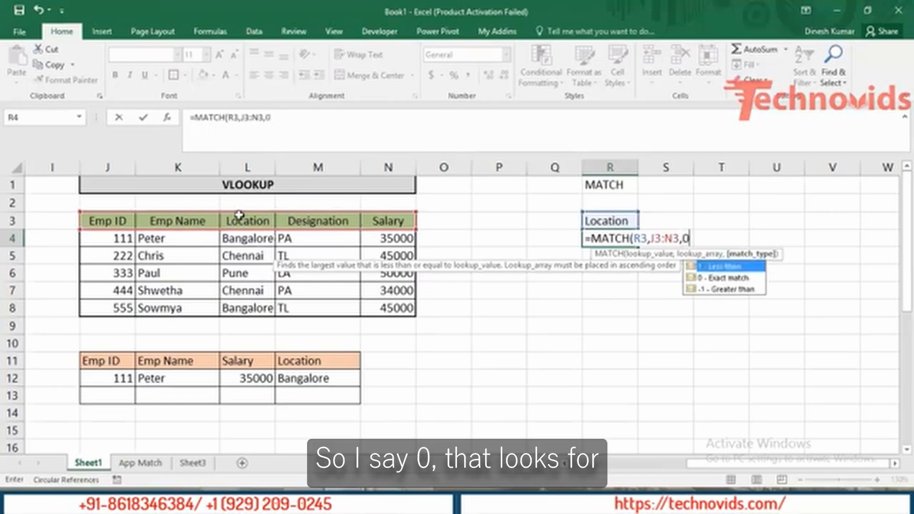
{"action": "type", "text": ")"}
{"action": "key", "text": "Return"}
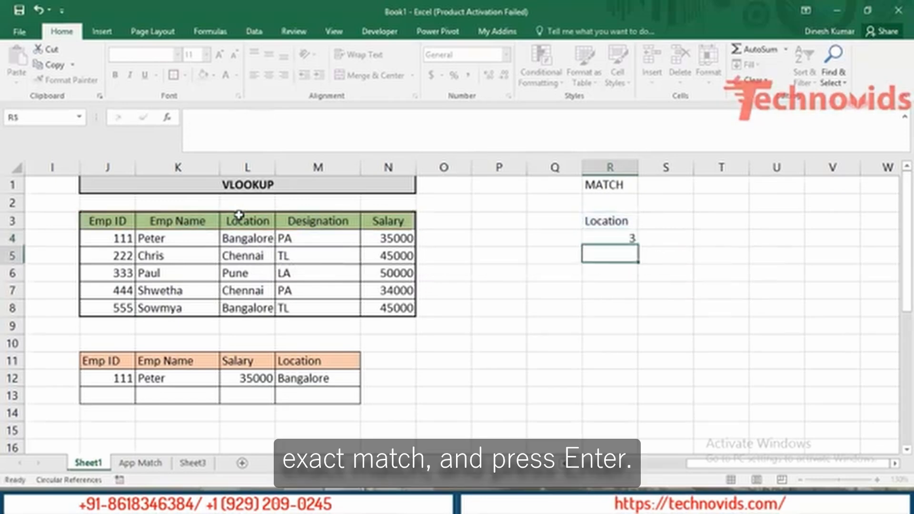
{"action": "key", "text": "Up"}
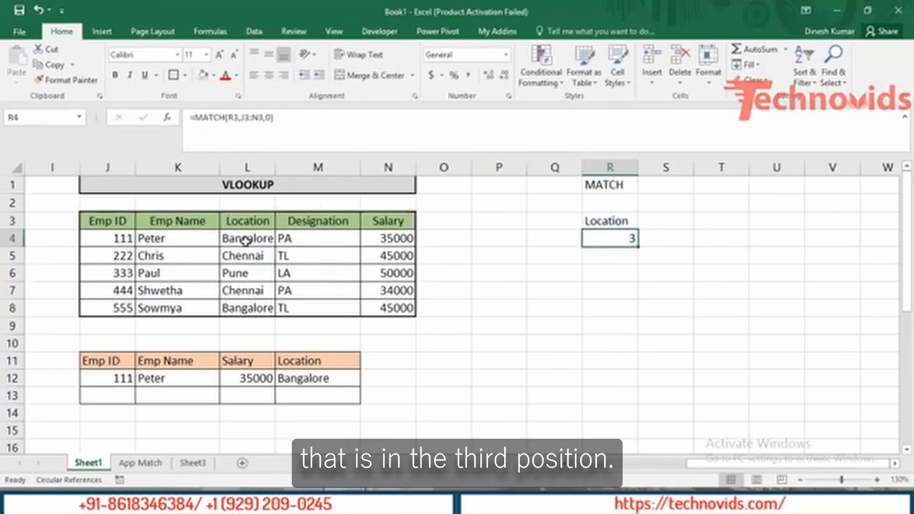
- Replace the lookup item in R3 with Salary to test the MATCH formula
{"action": "left_click", "coordinate": [623, 218]}
{"action": "type", "text": "Salar"}
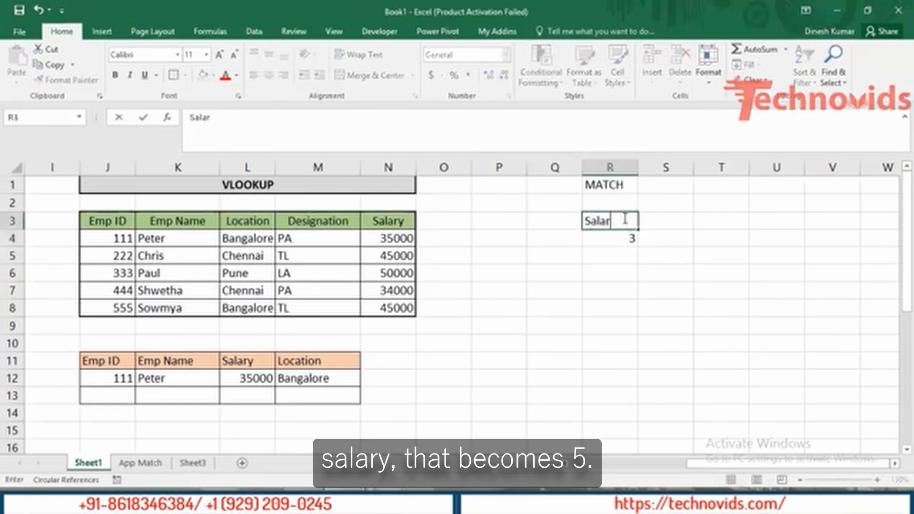
{"action": "type", "text": "y"}
{"action": "key", "text": "Return"}
- Change the lookup item in R3 to Designation and widen column R to fit the text
{"action": "left_click", "coordinate": [623, 218]}
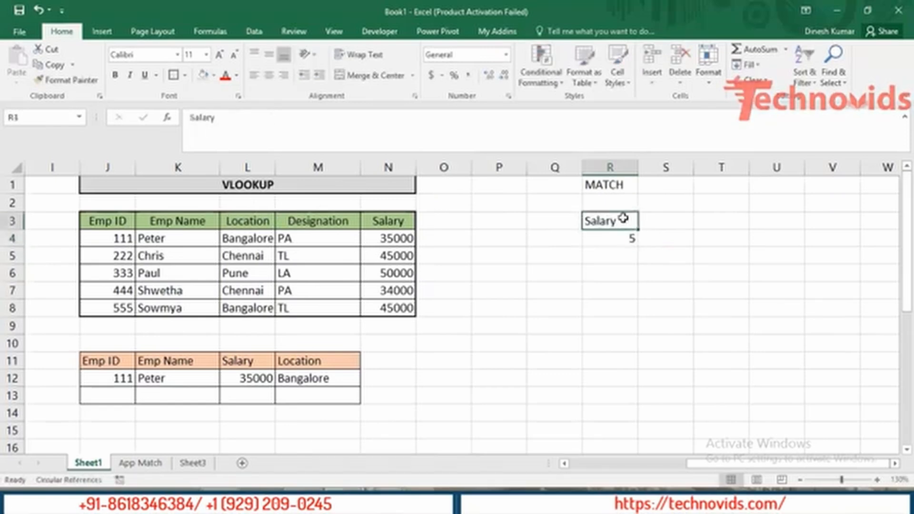
{"action": "type", "text": "Design"}
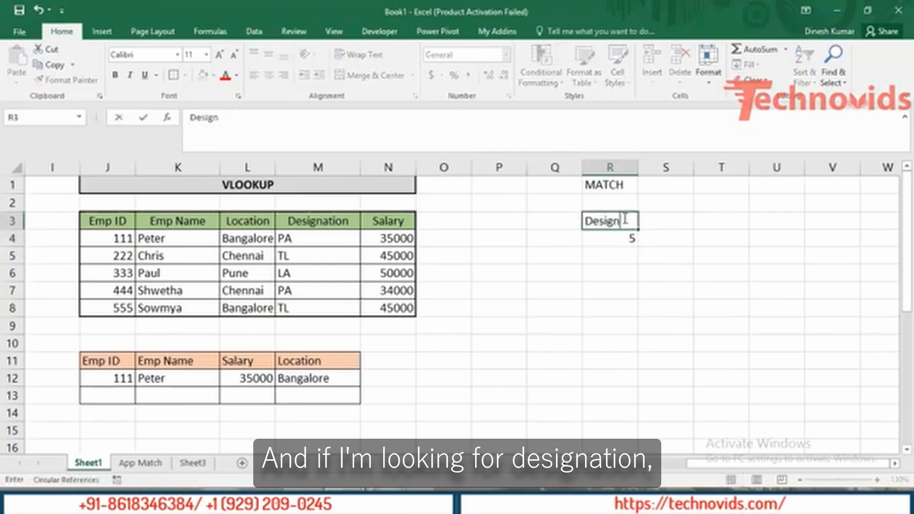
{"action": "type", "text": "ation"}
{"action": "key", "text": "Return"}
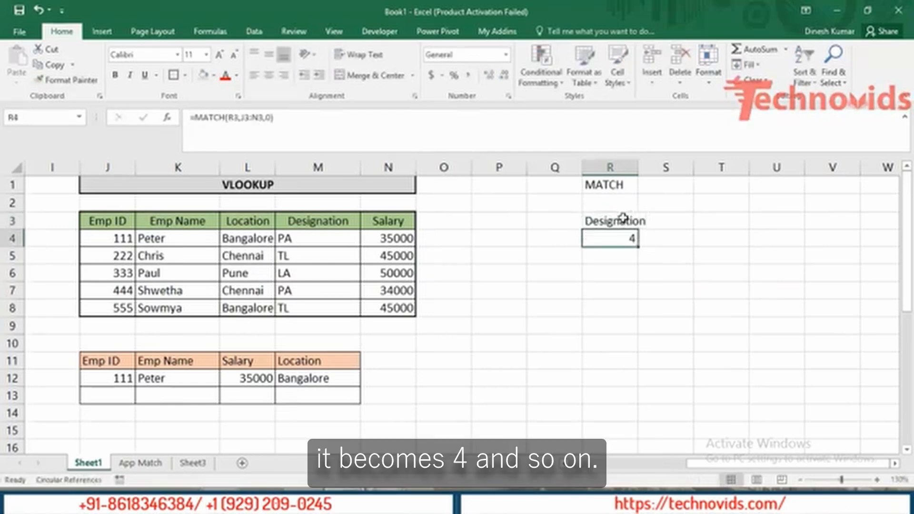
{"action": "left_click", "coordinate": [623, 218]}
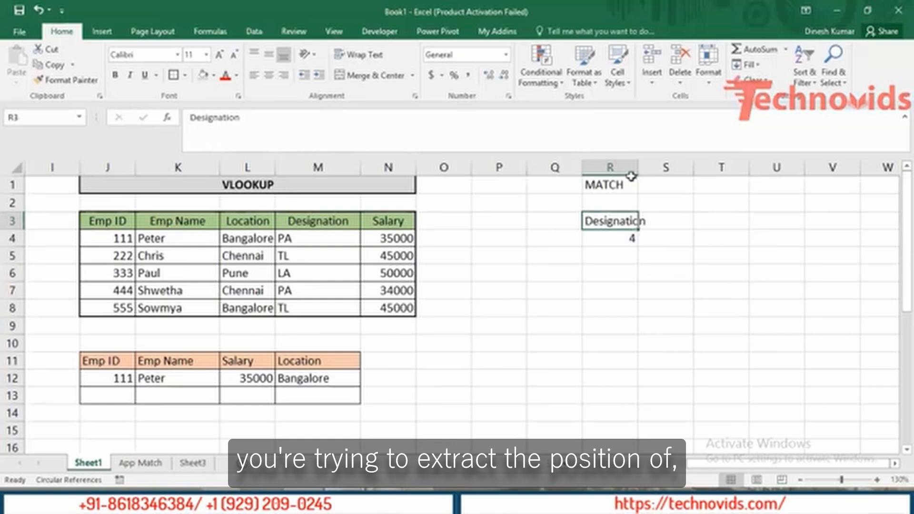
{"action": "left_click_drag", "start_coordinate": [637, 168], "coordinate": [666, 169]}
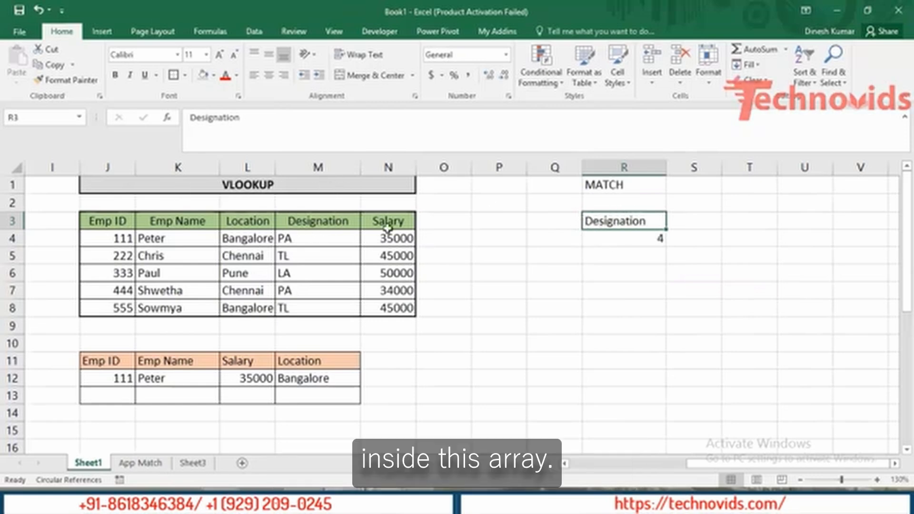
- Review the lookup value, lookup array and match type in R4's MATCH formula
{"action": "double_click", "coordinate": [643, 242]}
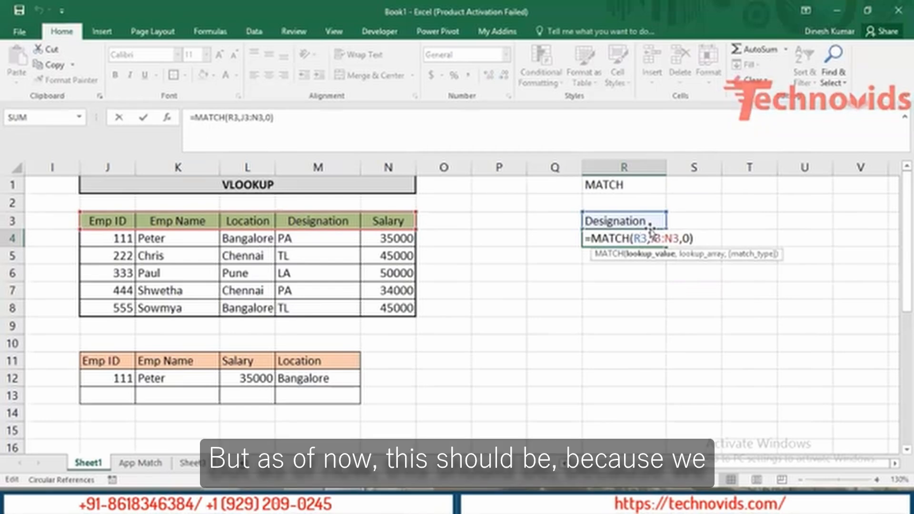
{"action": "key", "text": "ctrl+Return"}
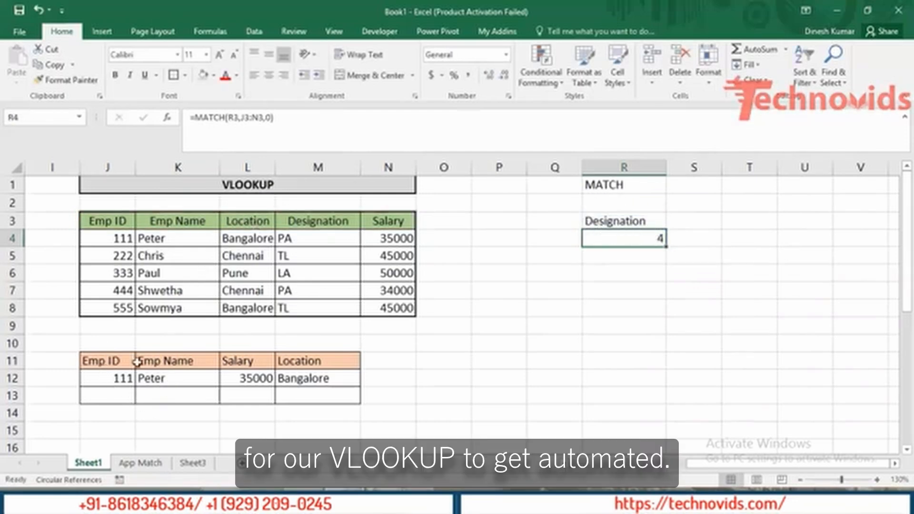
{"action": "double_click", "coordinate": [616, 241]}
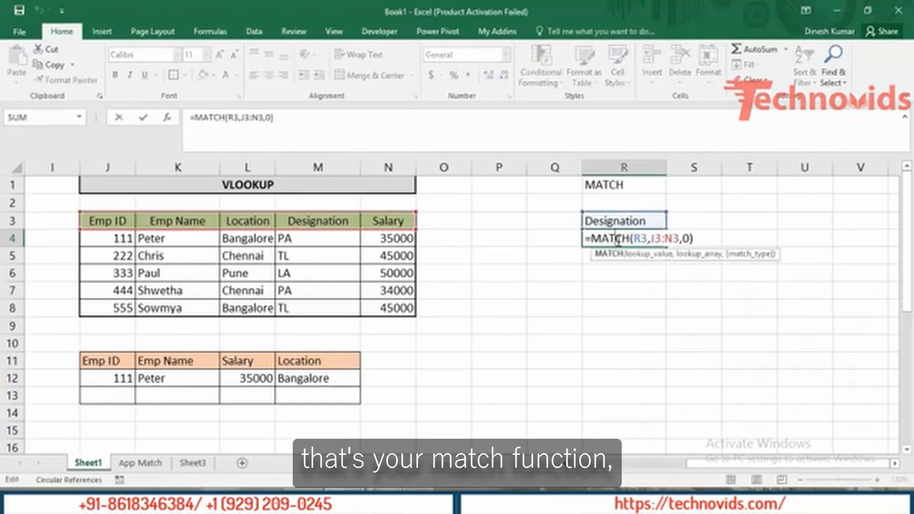
{"action": "key", "text": "Escape"}
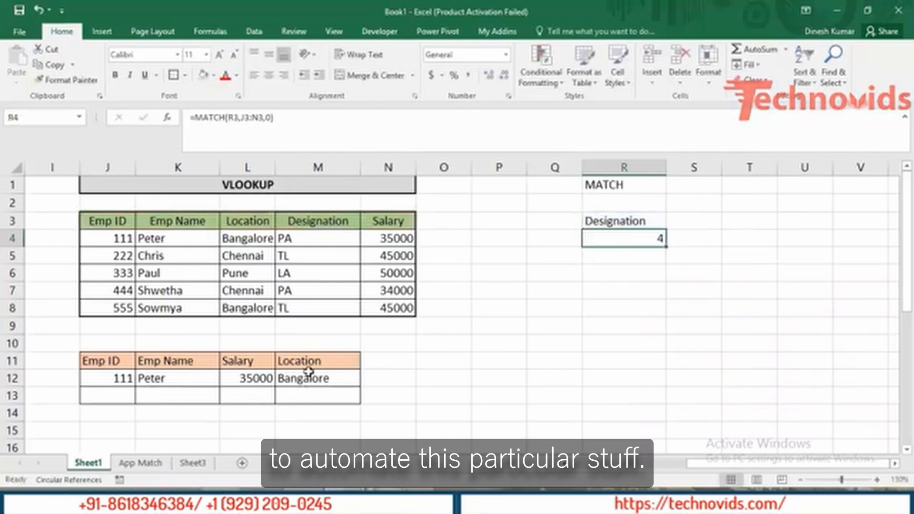
- Replace the column index in K12's VLOOKUP with a nested MATCH function that uses header K11 as its lookup value
{"action": "double_click", "coordinate": [178, 381]}
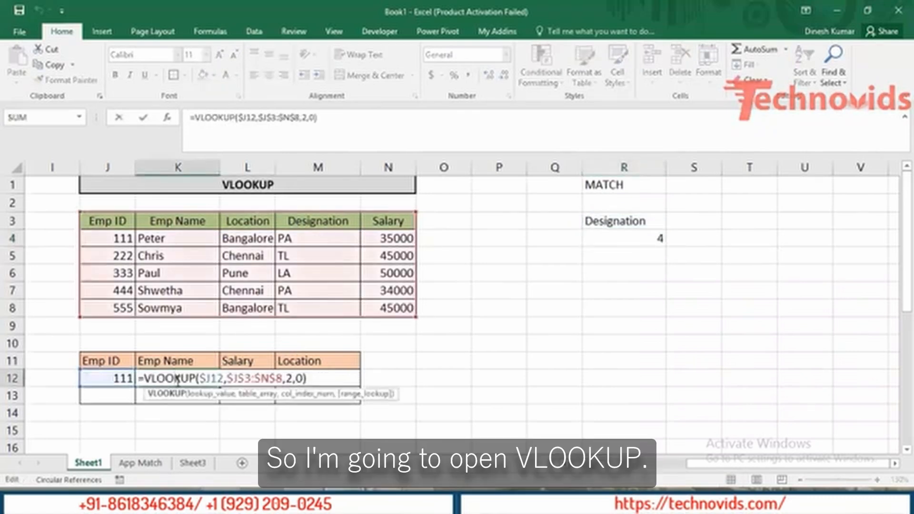
{"action": "left_click", "coordinate": [210, 395]}
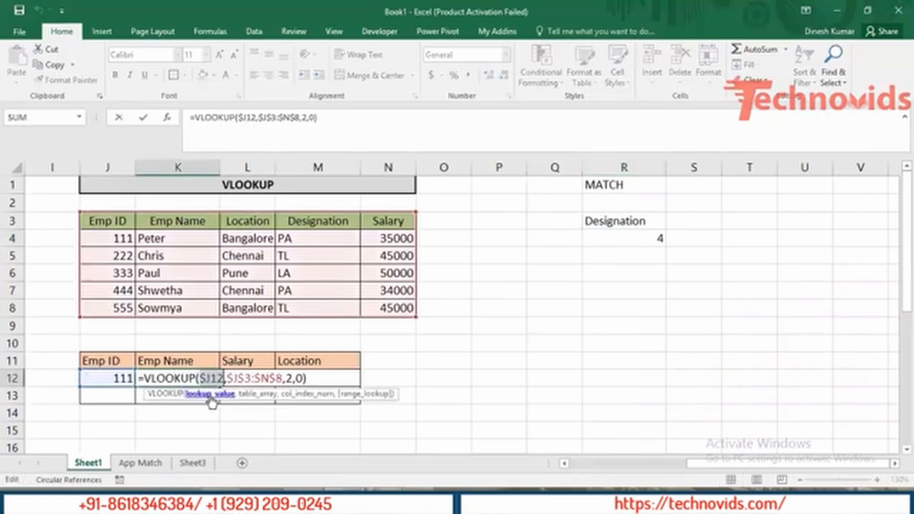
{"action": "left_click", "coordinate": [258, 394]}
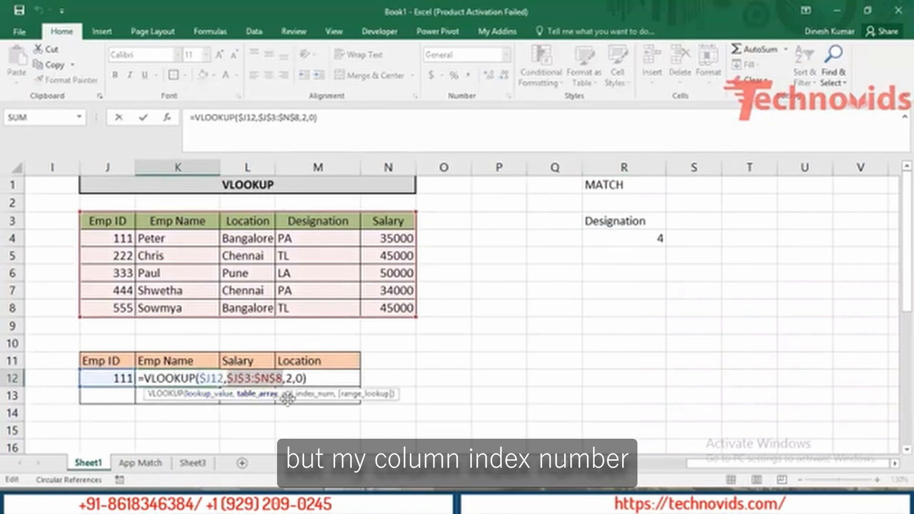
{"action": "left_click", "coordinate": [305, 394]}
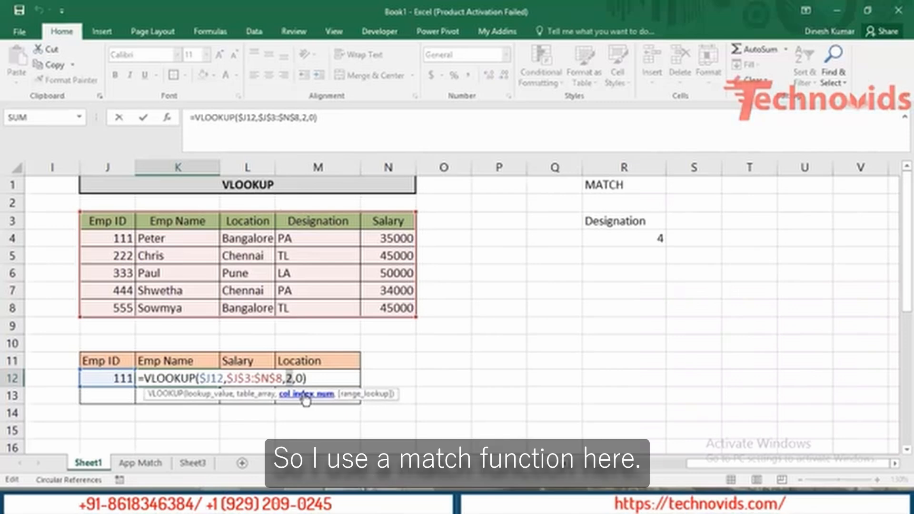
{"action": "type", "text": "mat"}
{"action": "double_click", "coordinate": [307, 403]}
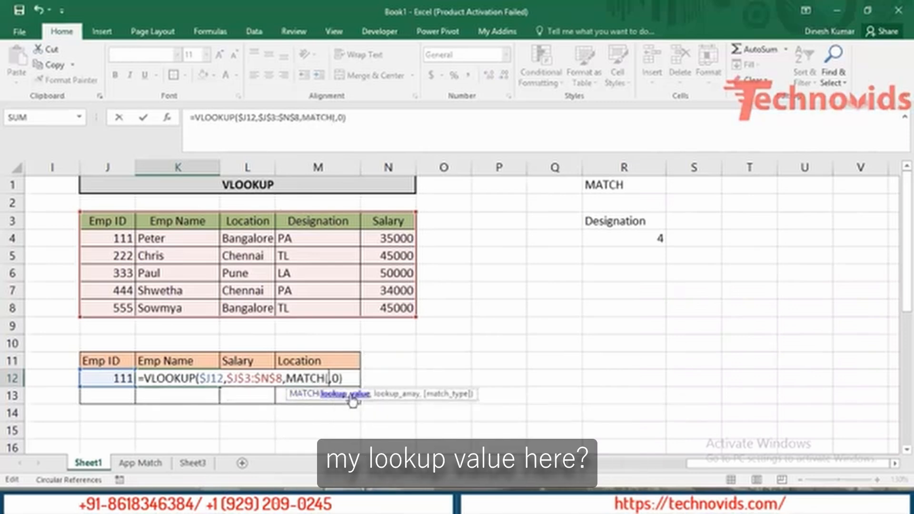
{"action": "left_click", "coordinate": [172, 361]}
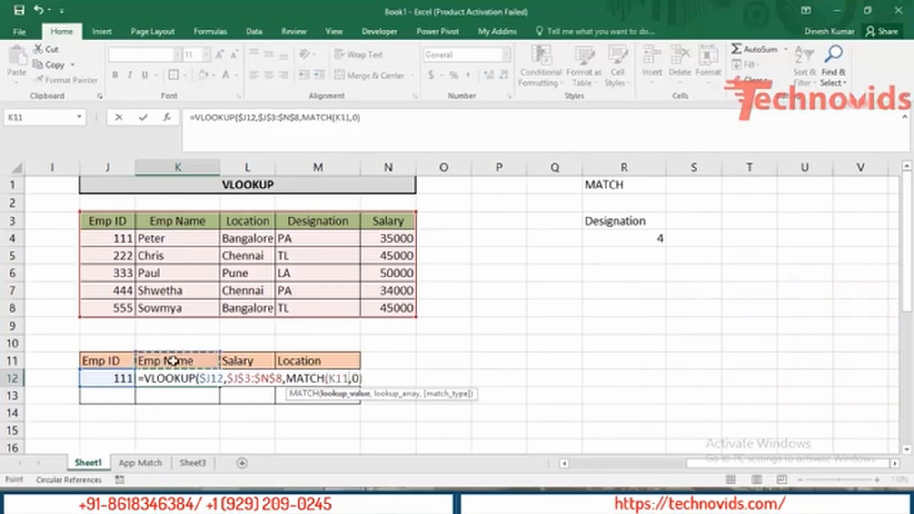
- Complete K12's nested MATCH with the absolute lookup array $J$3:$N$3 and match type 0
{"action": "type", "text": ","}
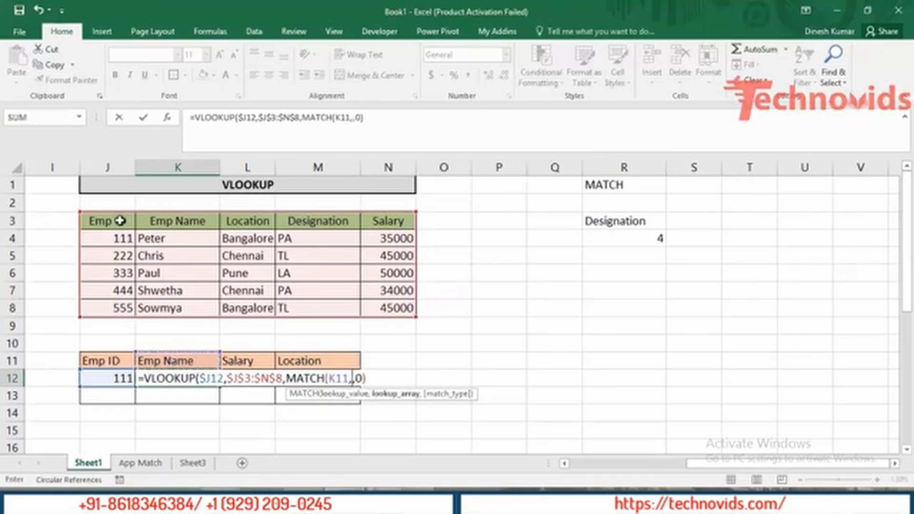
{"action": "left_click_drag", "start_coordinate": [127, 217], "coordinate": [382, 218]}
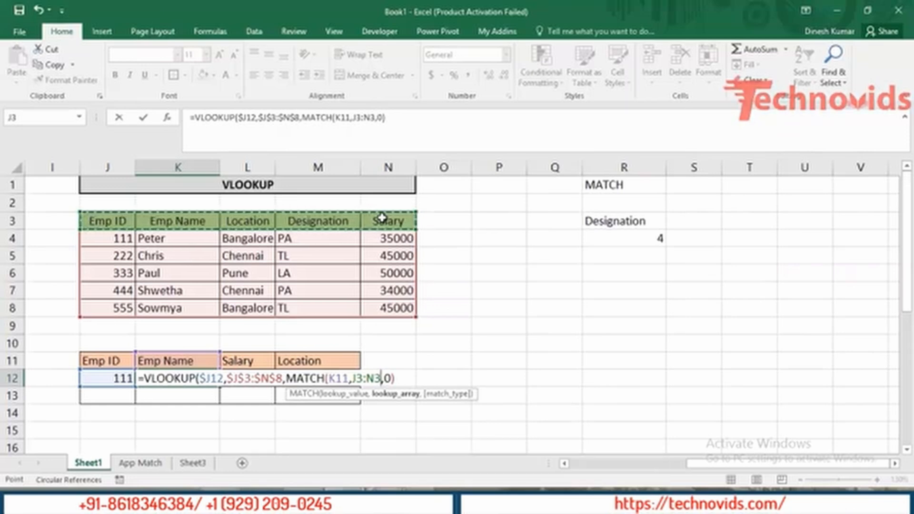
{"action": "key", "text": "F4"}
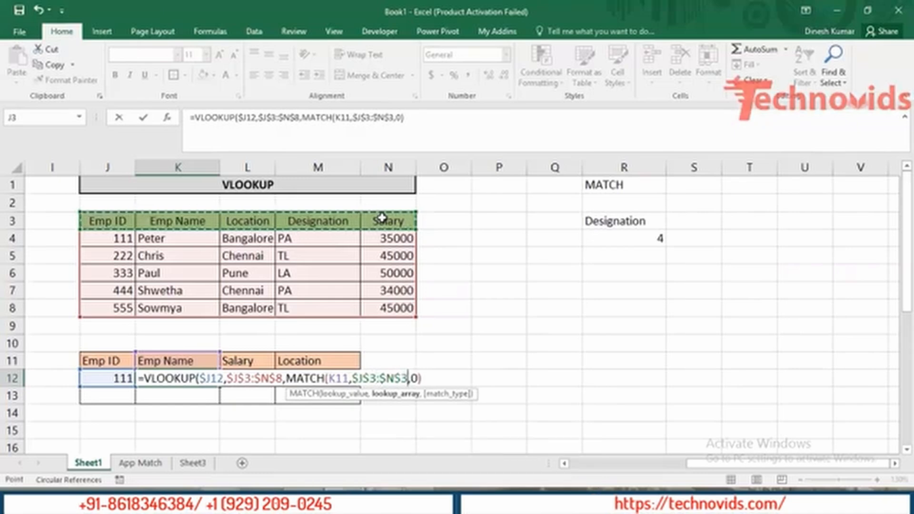
{"action": "type", "text": ","}
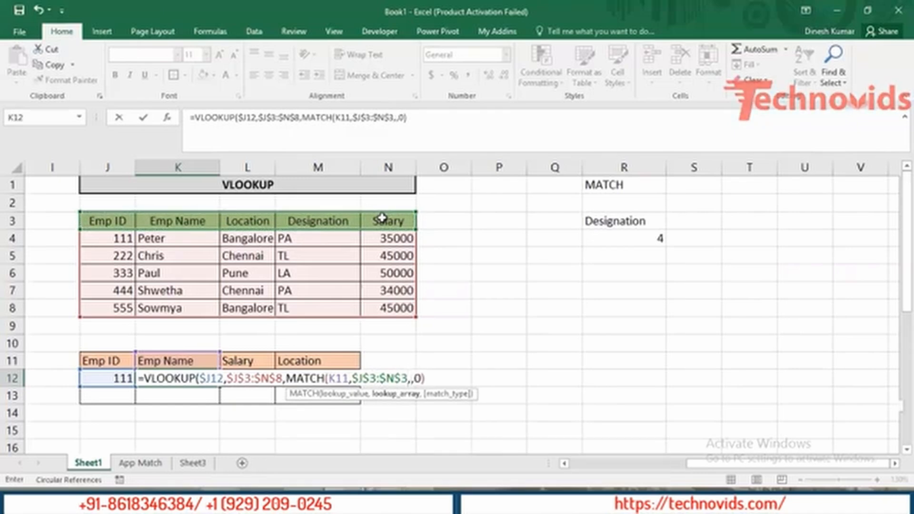
{"action": "type", "text": "0"}
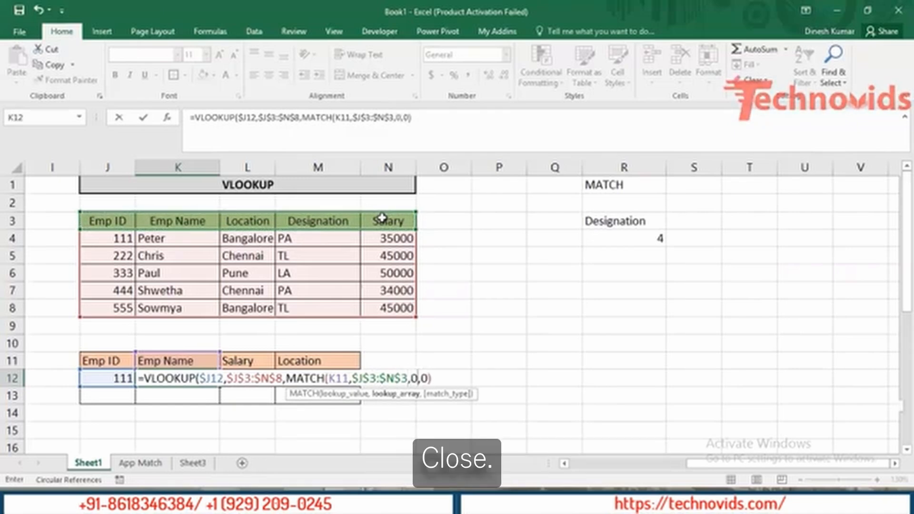
{"action": "type", "text": ")"}
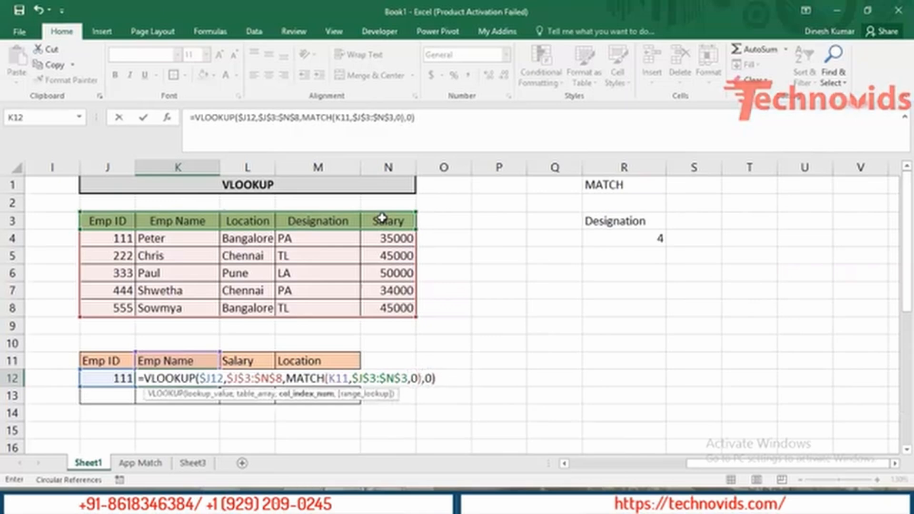
{"action": "key", "text": "Return"}
{"action": "key", "text": "Up"}
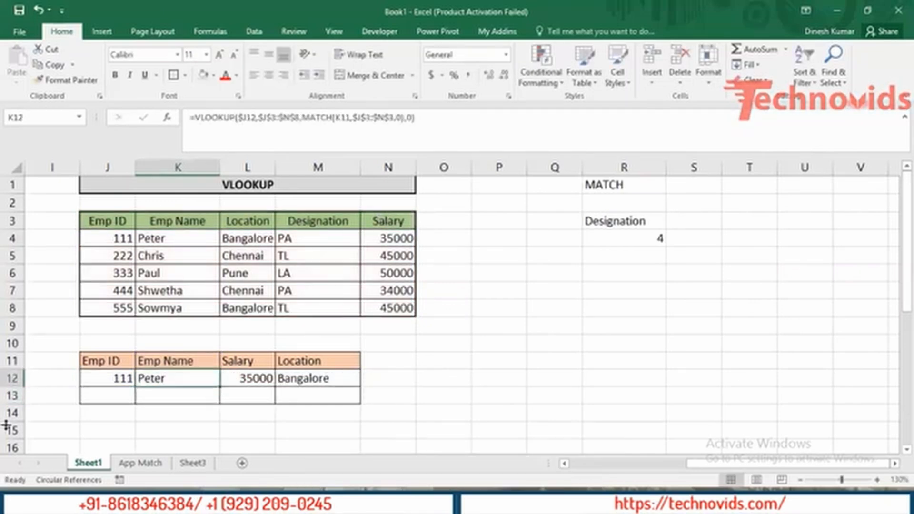
- Review the lookup value and table array arguments of K12's VLOOKUP formula
{"action": "double_click", "coordinate": [176, 380]}
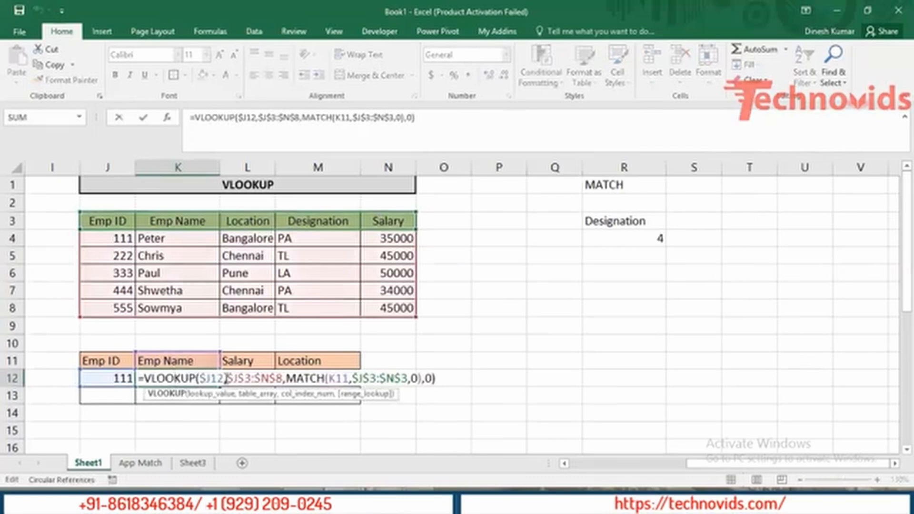
{"action": "left_click", "coordinate": [206, 393]}
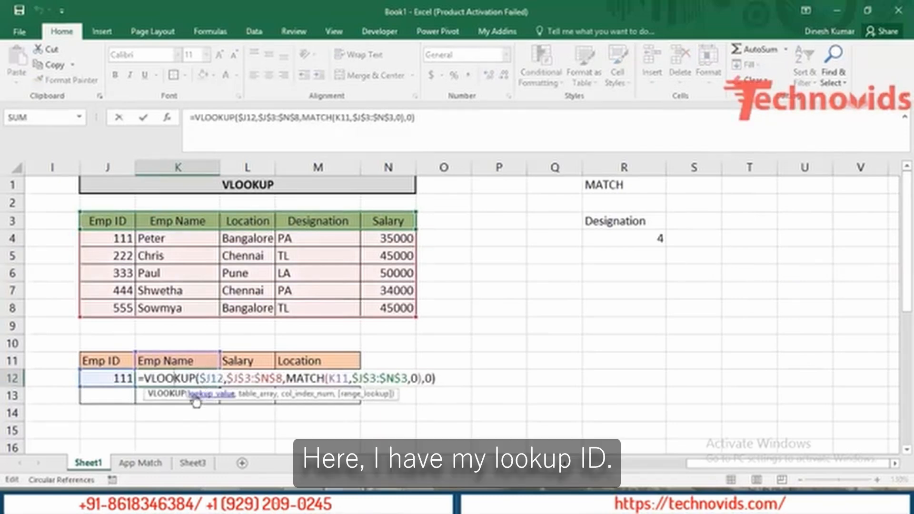
{"action": "left_click", "coordinate": [257, 395]}
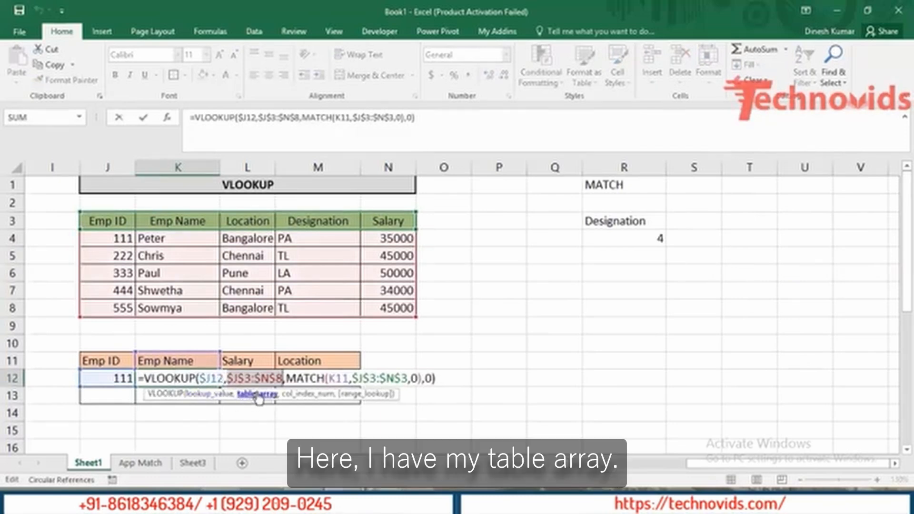
- Evaluate the nested MATCH in K12's column index argument, then restore the MATCH expression in the formula
{"action": "left_click", "coordinate": [310, 397]}
{"action": "key", "text": "ctrl+c"}
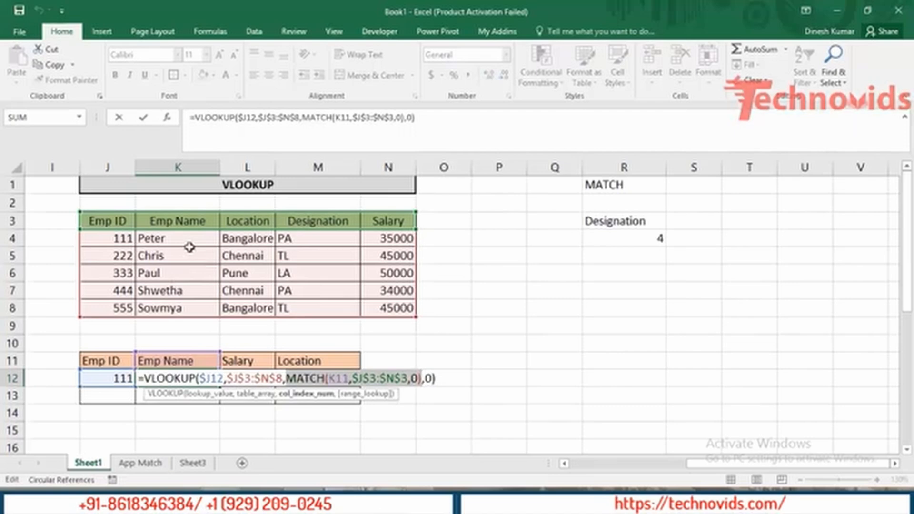
{"action": "left_click", "coordinate": [254, 31]}
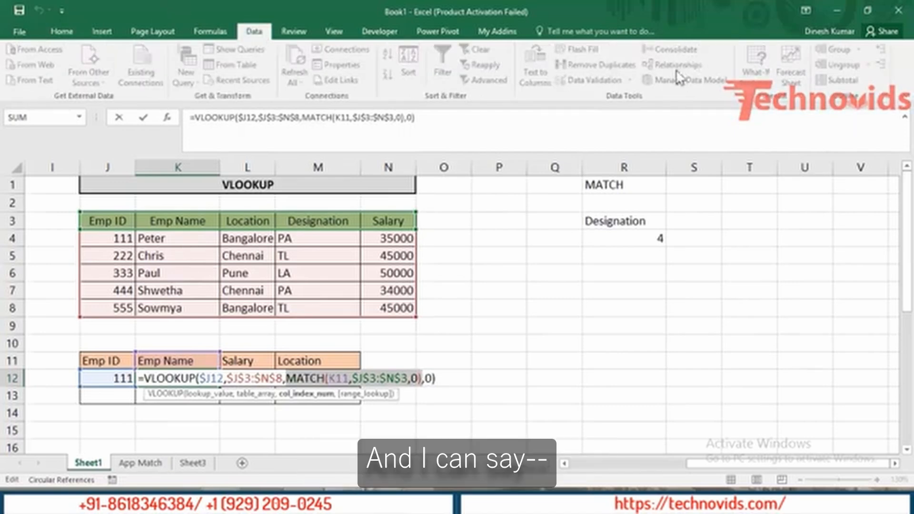
{"action": "left_click", "coordinate": [203, 31]}
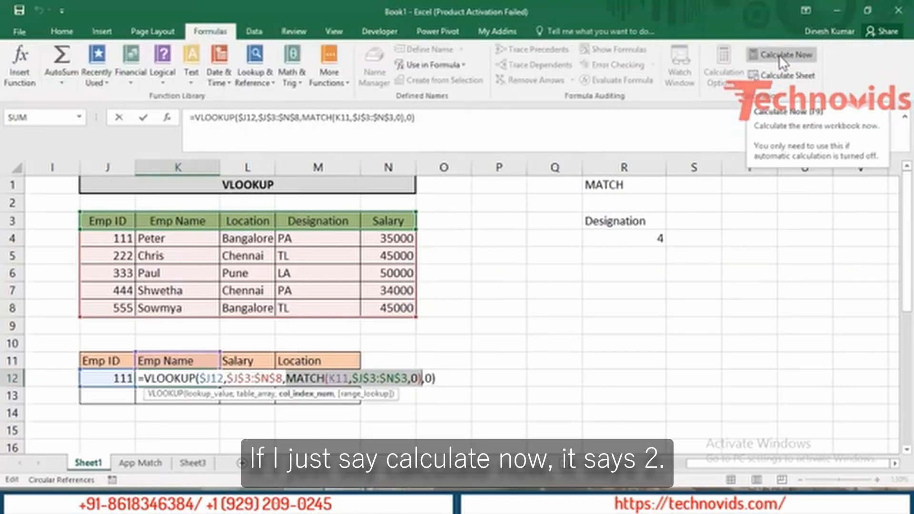
{"action": "key", "text": "F9"}
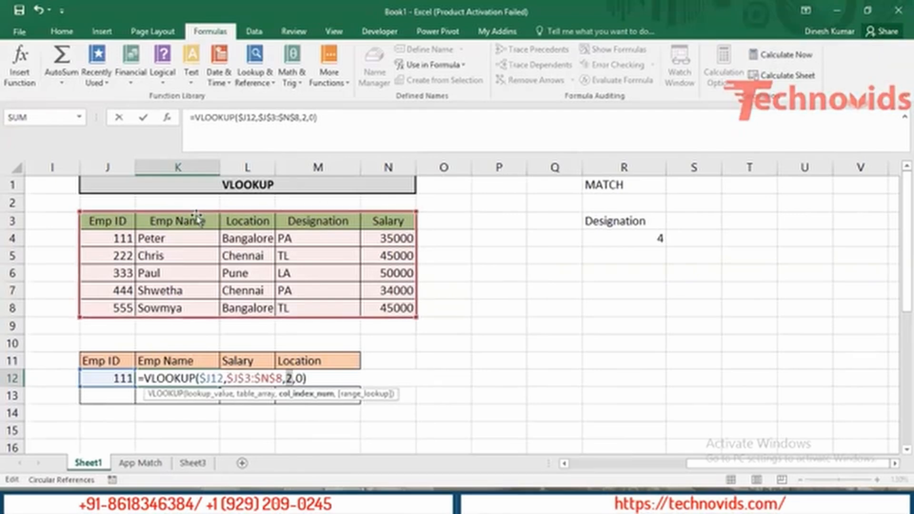
{"action": "key", "text": "ctrl+v"}
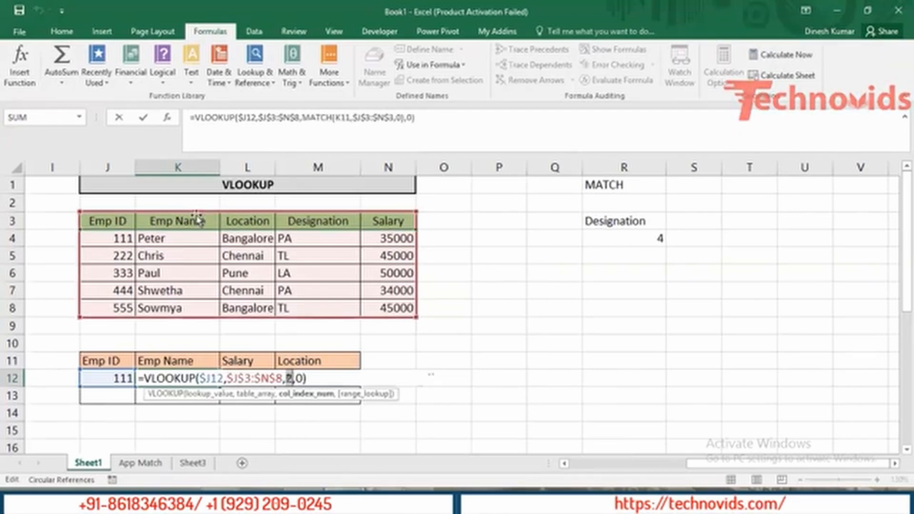
{"action": "key", "text": "Return"}
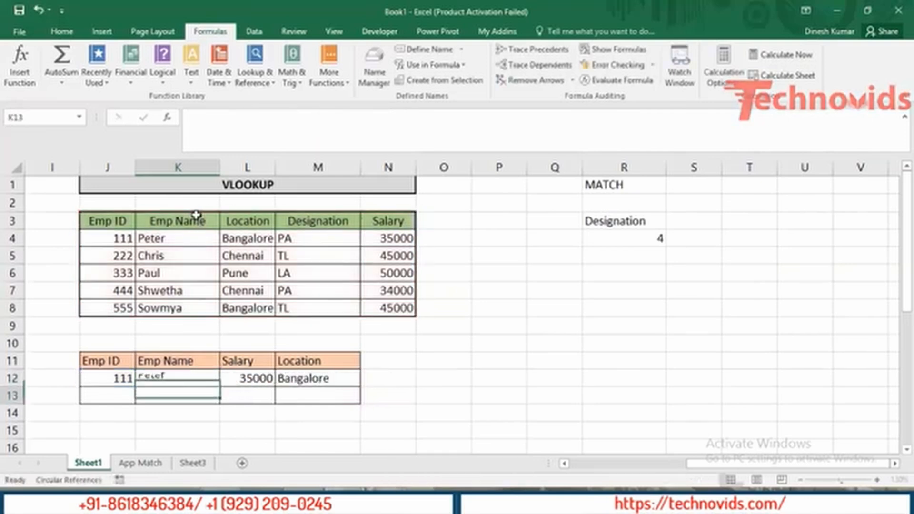
- Fill K12's VLOOKUP formula with the nested MATCH across L12:M12
{"action": "key", "text": "Up"}
{"action": "left_click_drag", "start_coordinate": [219, 387], "coordinate": [225, 381]}
{"action": "key", "text": "shift+Right"}
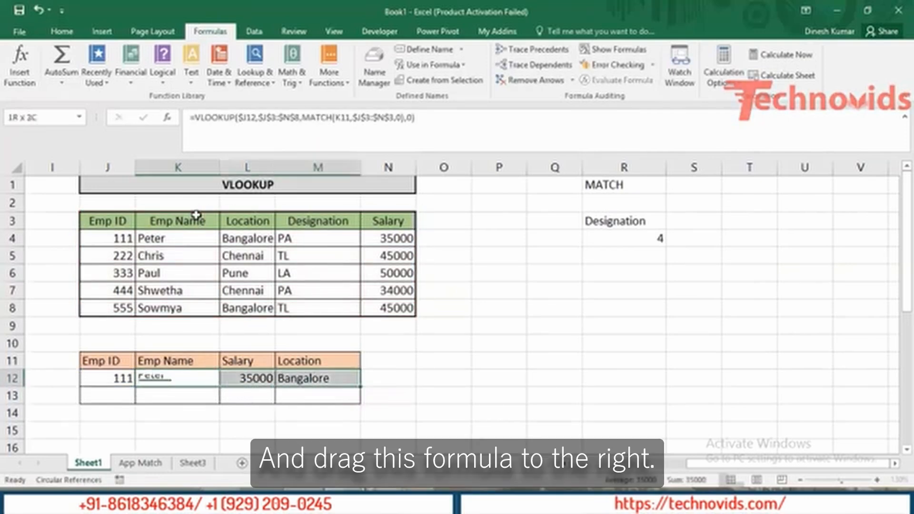
{"action": "key", "text": "ctrl+r"}
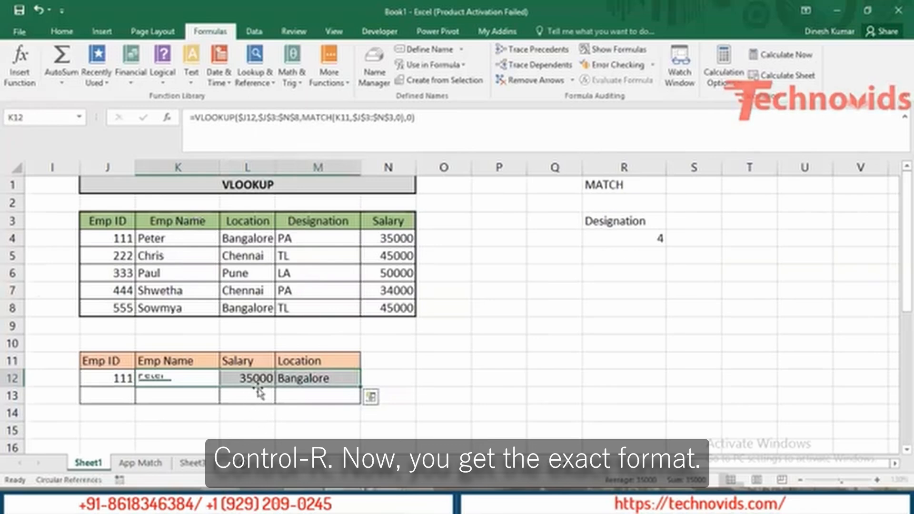
- Clear L12:M12 and fill both cells again with K12's VLOOKUP and MATCH formula
{"action": "left_click", "coordinate": [261, 380]}
{"action": "key", "text": "Right"}
{"action": "key", "text": "shift+Left"}
{"action": "key", "text": "Delete"}
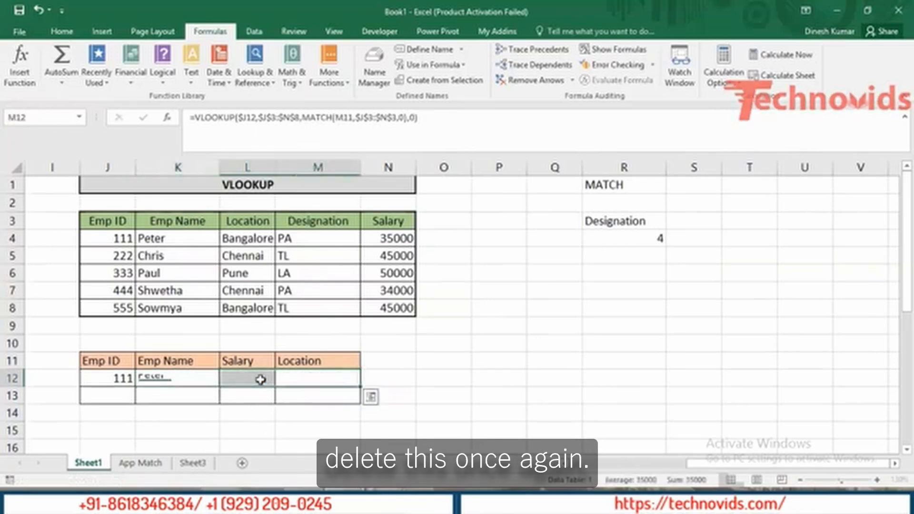
{"action": "key", "text": "Left"}
{"action": "key", "text": "Left"}
{"action": "key", "text": "shift+Right"}
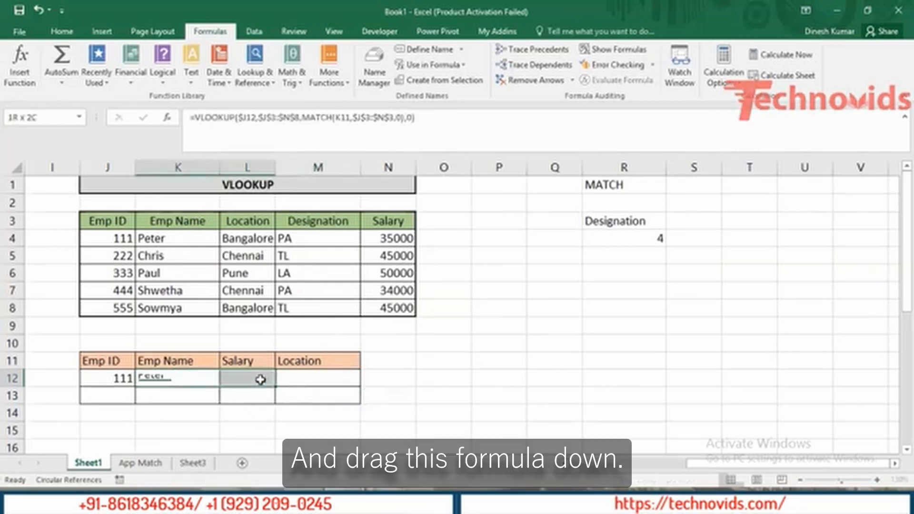
{"action": "key", "text": "shift+Right"}
{"action": "key", "text": "ctrl+r"}
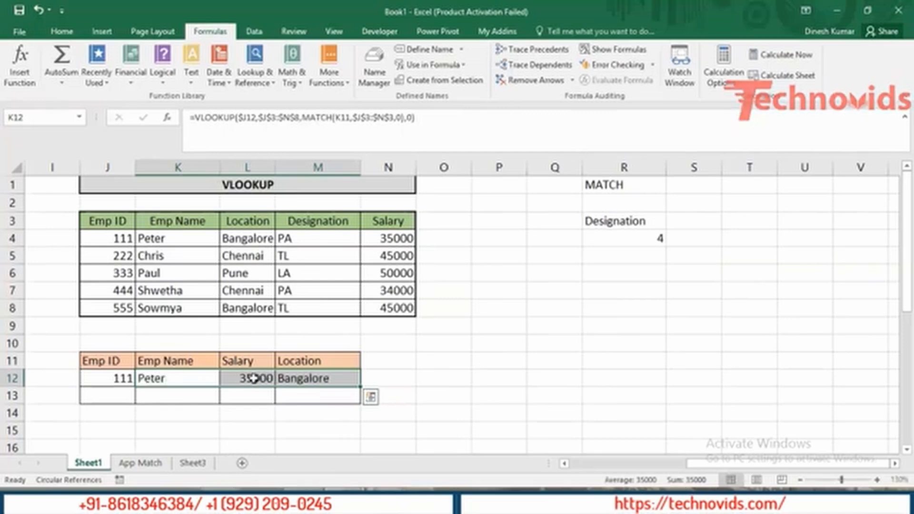
- Evaluate the nested MATCH in L12's column index argument, then restore the MATCH expression in the formula
{"action": "left_click", "coordinate": [254, 378]}
{"action": "double_click", "coordinate": [253, 378]}
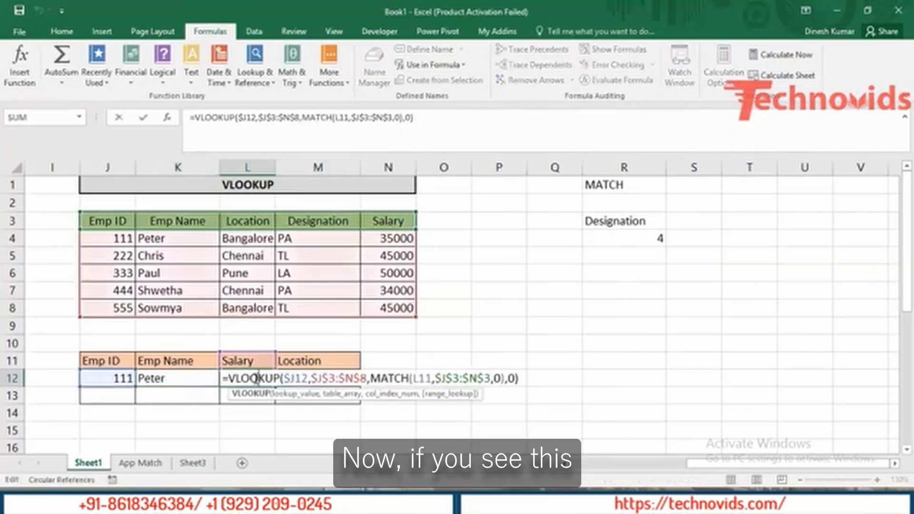
{"action": "left_click", "coordinate": [390, 395]}
{"action": "key", "text": "ctrl+c"}
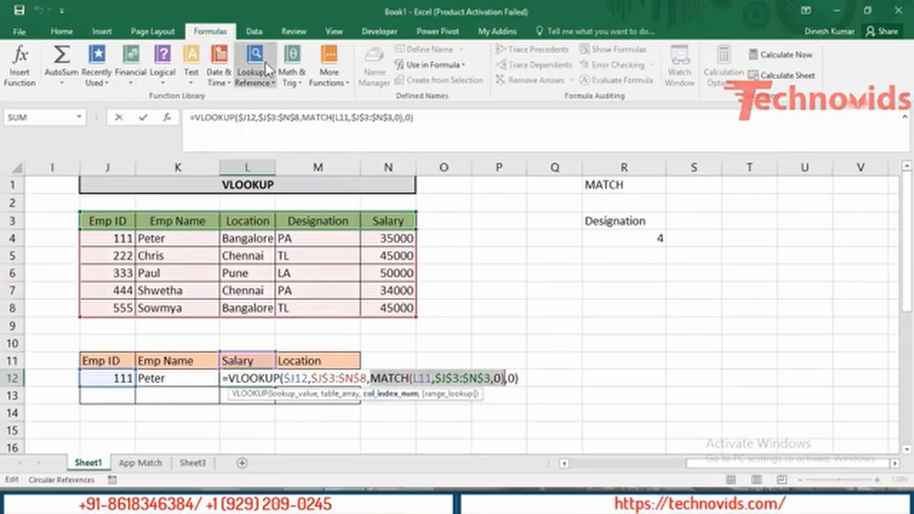
{"action": "left_click", "coordinate": [783, 55]}
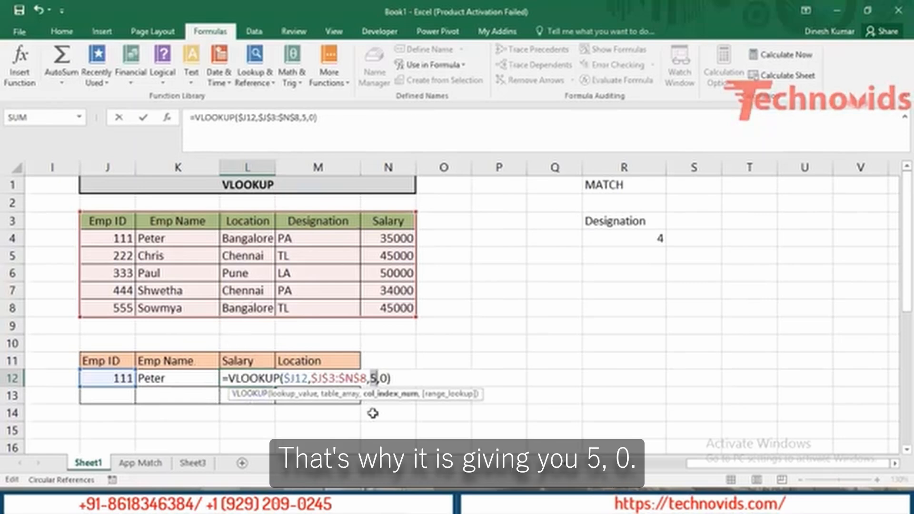
{"action": "key", "text": "ctrl+v"}
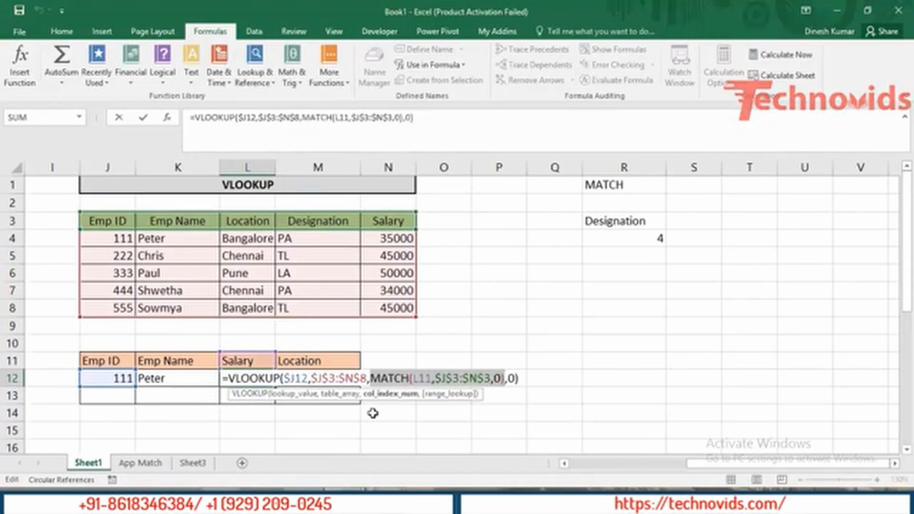
{"action": "key", "text": "Return"}
{"action": "key", "text": "Up"}
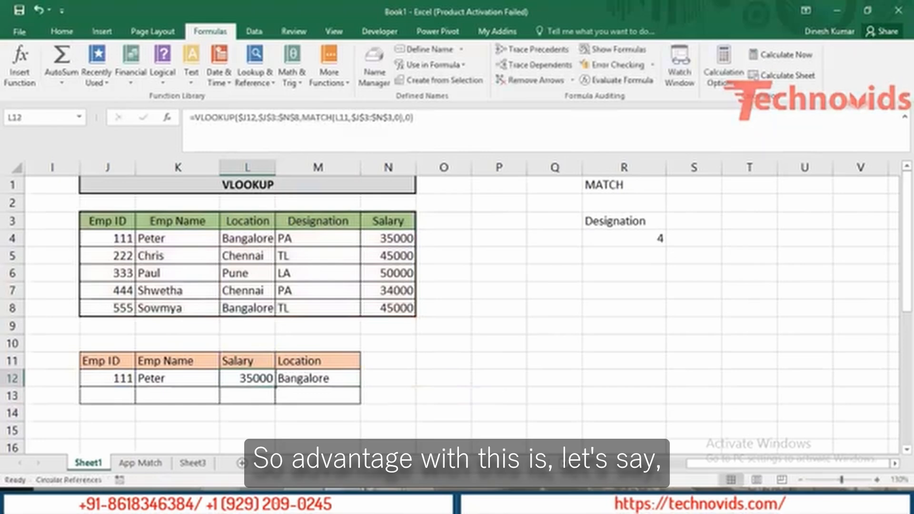
- Change the result table header in L11 to Location and the one in M11 to Designation
{"action": "left_click", "coordinate": [257, 360]}
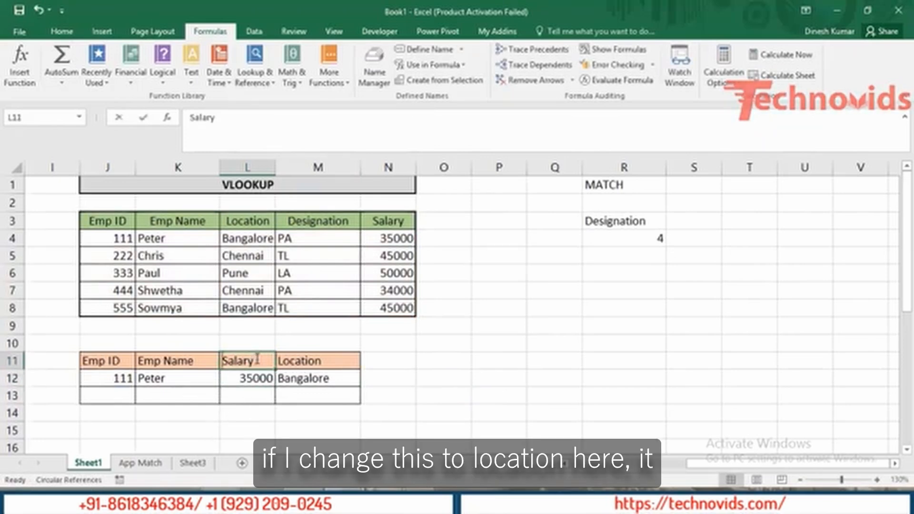
{"action": "type", "text": "Location"}
{"action": "key", "text": "Tab"}
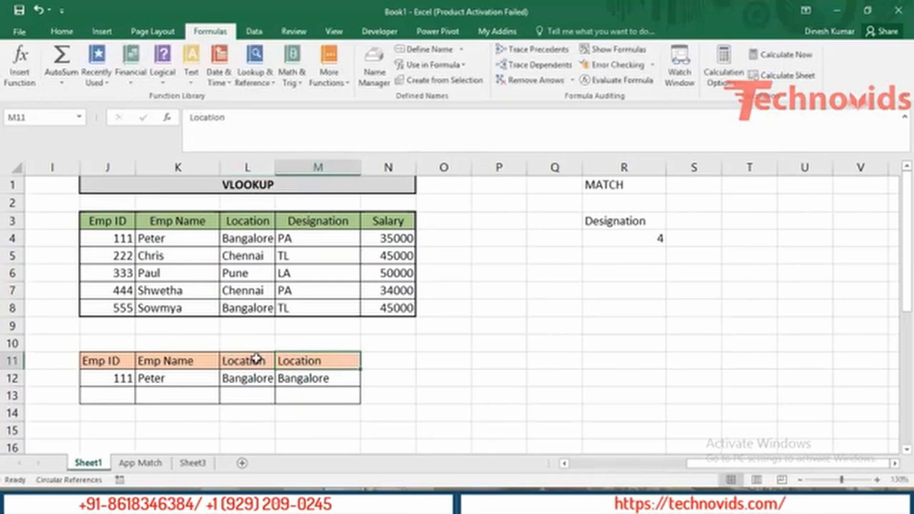
{"action": "type", "text": "Desig"}
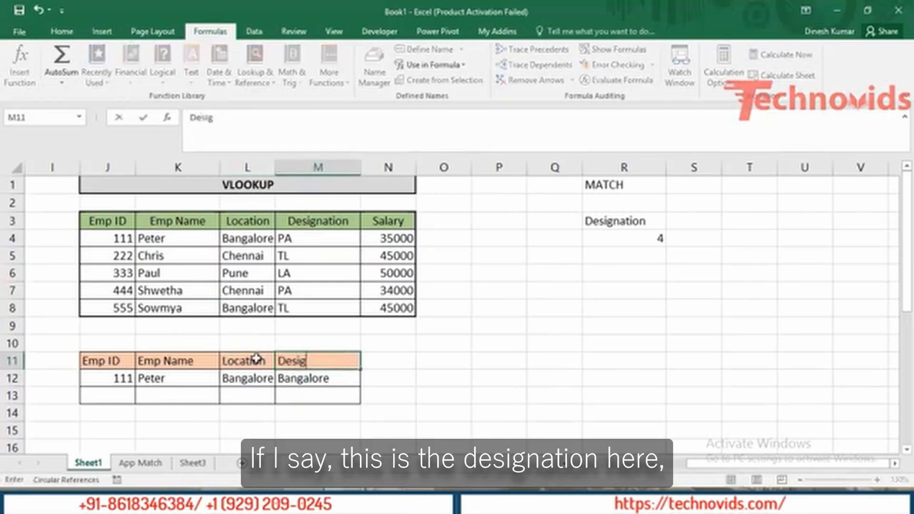
{"action": "type", "text": "nation"}
{"action": "key", "text": "Tab"}
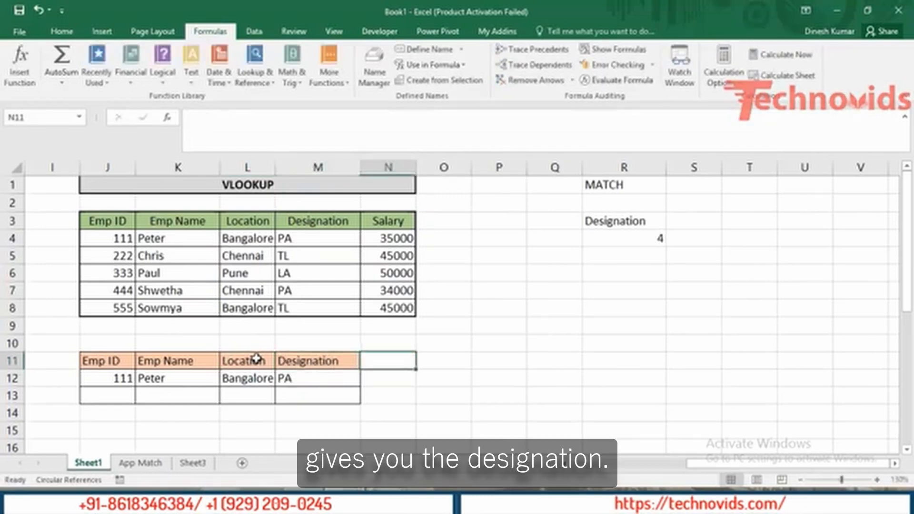
- Extend the result table by filling M11:M12 into column N and set header N11 to Salary
{"action": "key", "text": "Left"}
{"action": "key", "text": "shift+Right"}
{"action": "key", "text": "shift+Down"}
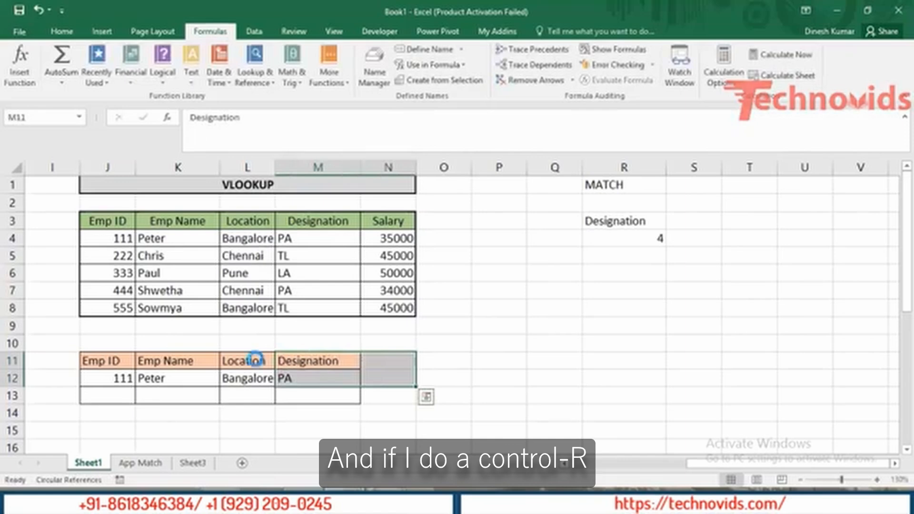
{"action": "key", "text": "ctrl+r"}
{"action": "key", "text": "Right"}
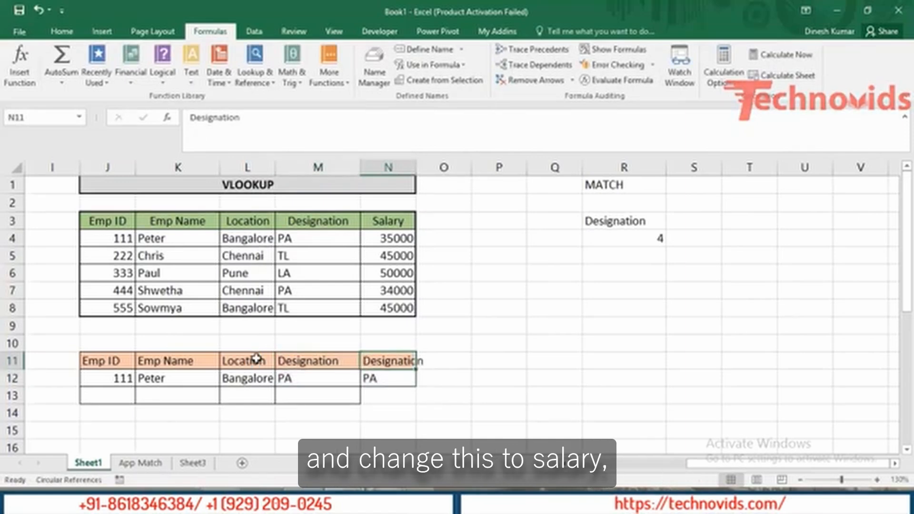
{"action": "type", "text": "Salary"}
{"action": "key", "text": "Return"}
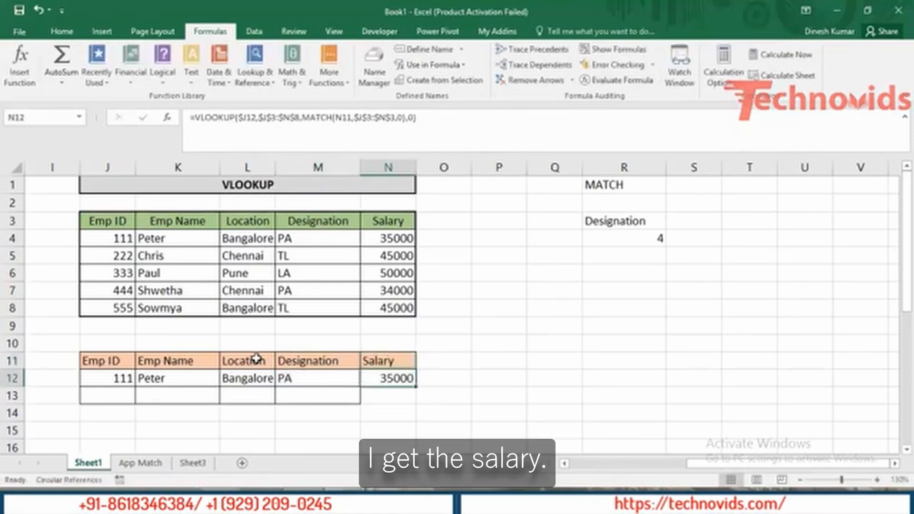
- Review the row 12 results and K12's VLOOKUP formula with its nested MATCH, leaving the formula as it is
{"action": "key", "text": "Left"}
{"action": "key", "text": "Left"}
{"action": "key", "text": "Left"}
{"action": "key", "text": "Right"}
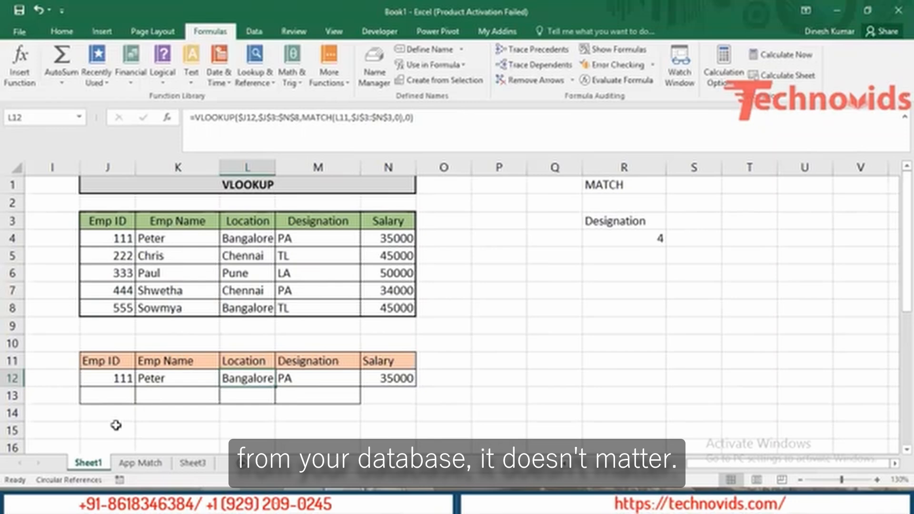
{"action": "double_click", "coordinate": [169, 378]}
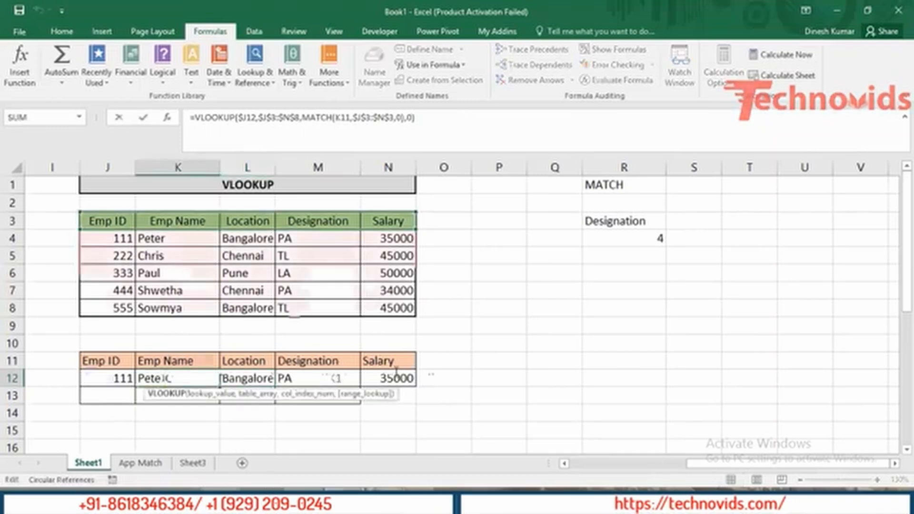
{"action": "key", "text": "Return"}
{"action": "key", "text": "Up"}
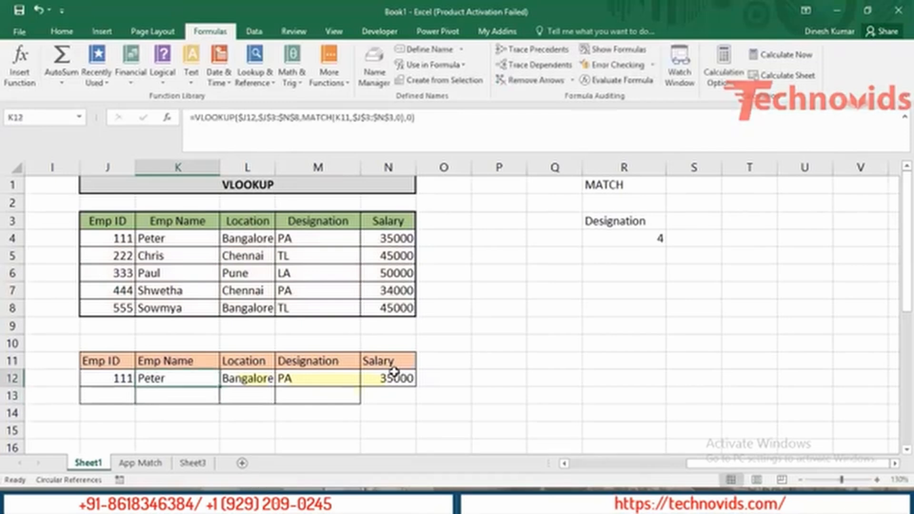
{"action": "double_click", "coordinate": [182, 377]}
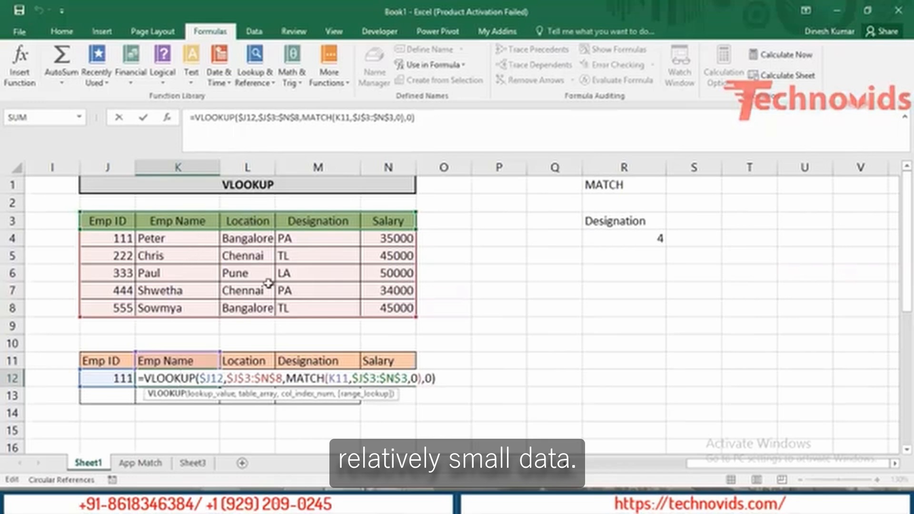
{"action": "key", "text": "Escape"}
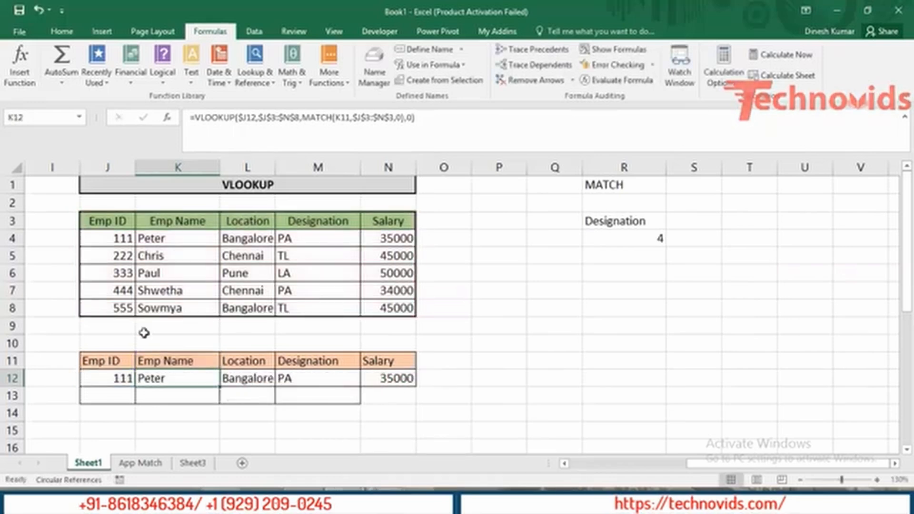
- Enter Emp ID 333 in J13 as the lookup value for a second result row
{"action": "left_click", "coordinate": [115, 371]}
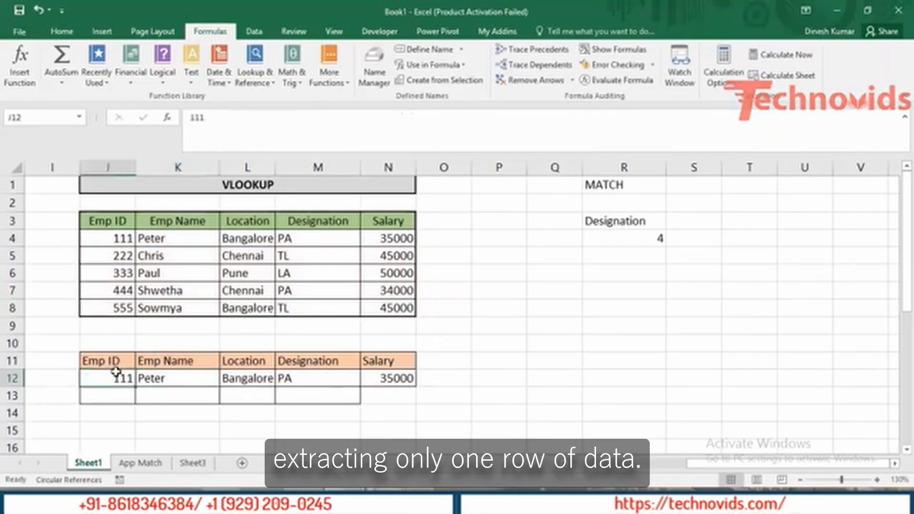
{"action": "key", "text": "ctrl+shift+Right"}
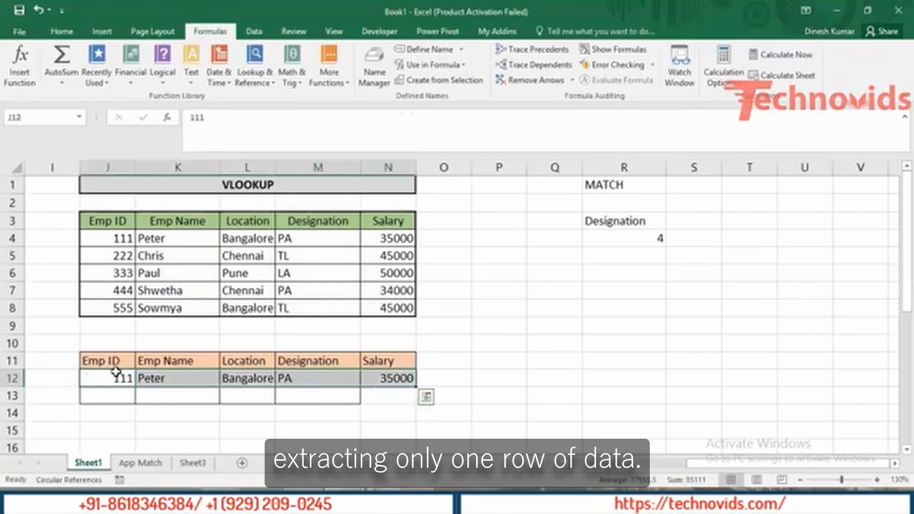
{"action": "key", "text": "Down"}
{"action": "type", "text": "333"}
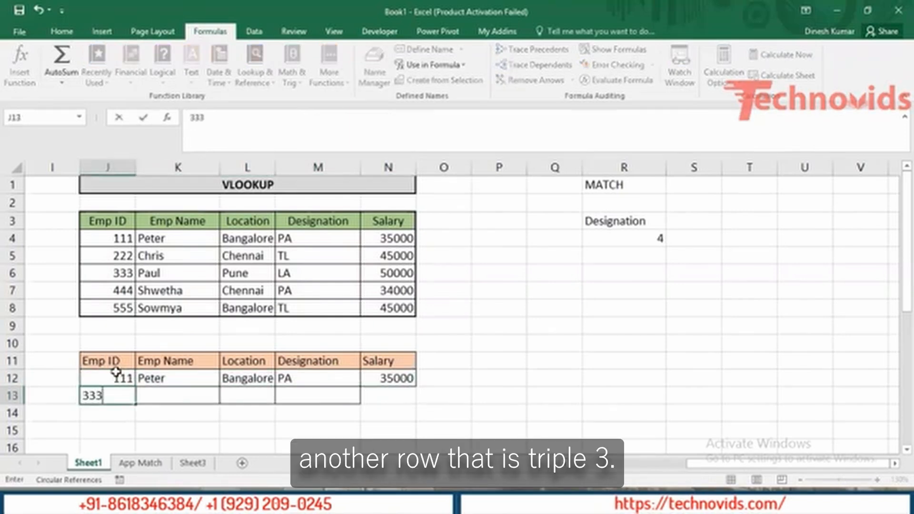
{"action": "key", "text": "Return"}
{"action": "key", "text": "Up"}
{"action": "key", "text": "Right"}
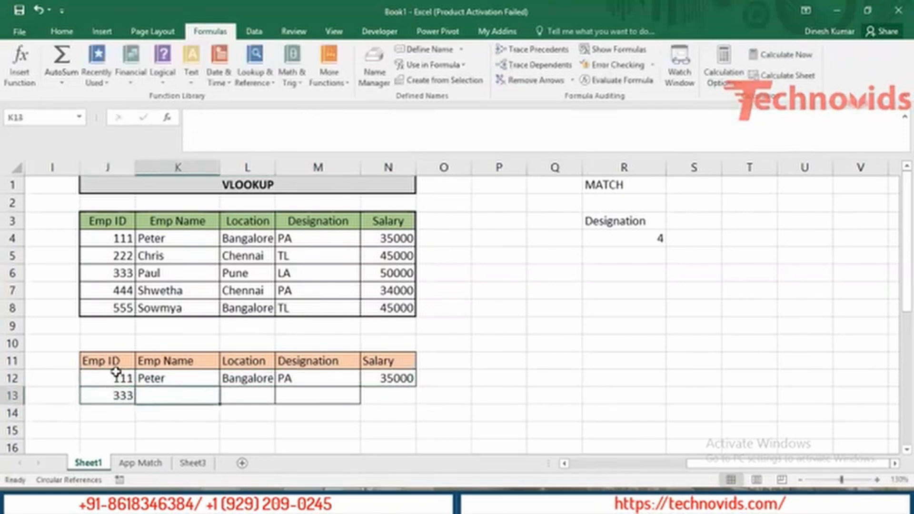
{"action": "key", "text": "Up"}
{"action": "key", "text": "ctrl+shift+Right"}
{"action": "key", "text": "ctrl+shift+Down"}
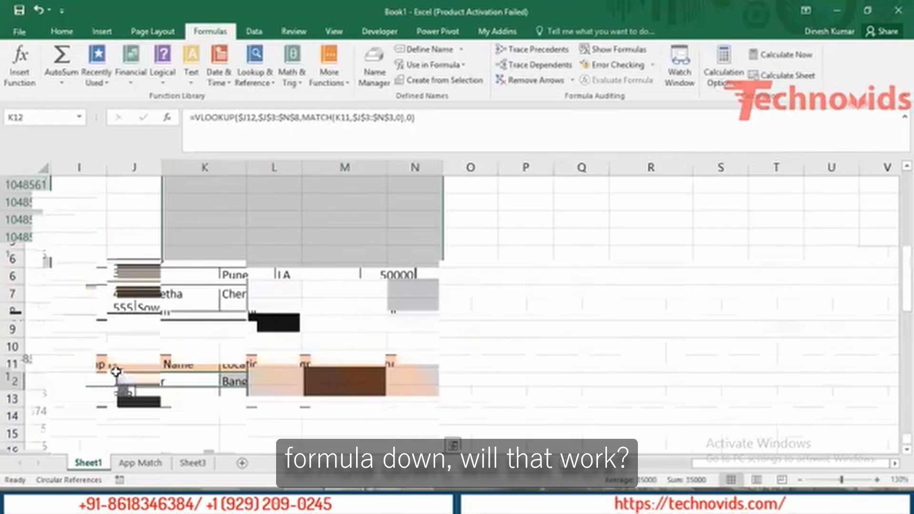
{"action": "key", "text": "Up"}
{"action": "key", "text": "Up"}
{"action": "key", "text": "Down"}
{"action": "key", "text": "Down"}
{"action": "key", "text": "shift+Right"}
{"action": "key", "text": "shift+Right"}
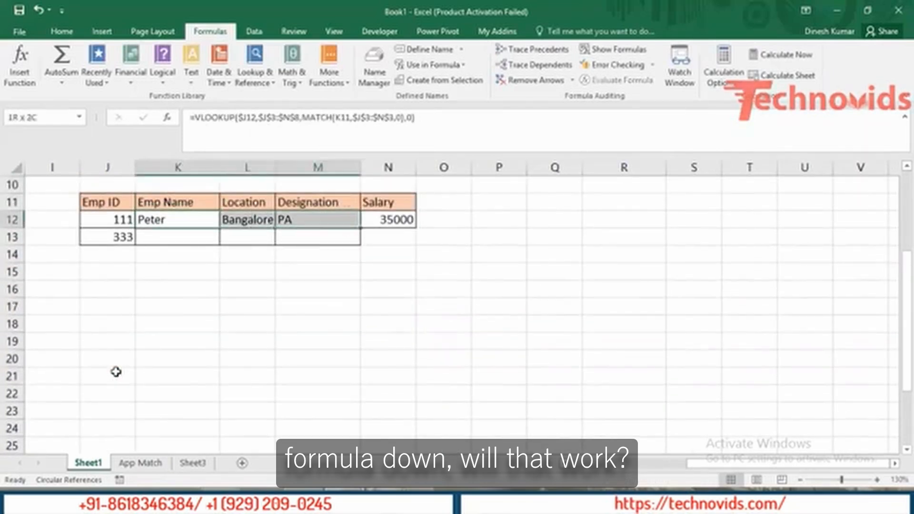
{"action": "key", "text": "shift+Right"}
{"action": "key", "text": "shift+Down"}
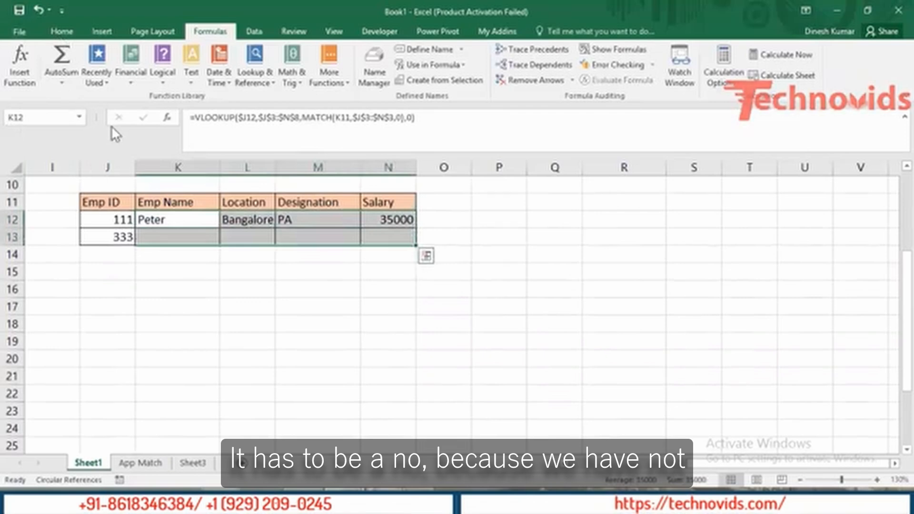
- Examine the table array and column index arguments of K12's VLOOKUP formula, leaving the formula as it is
{"action": "double_click", "coordinate": [175, 218]}
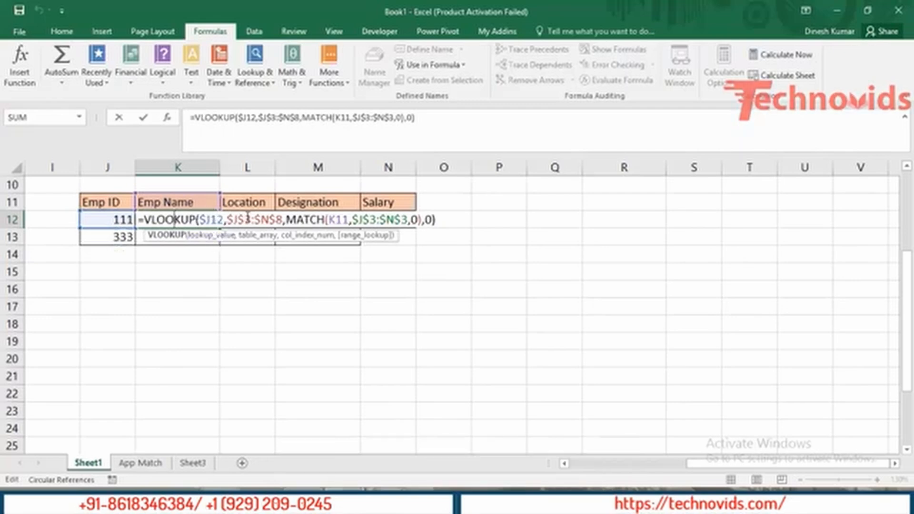
{"action": "left_click", "coordinate": [255, 236]}
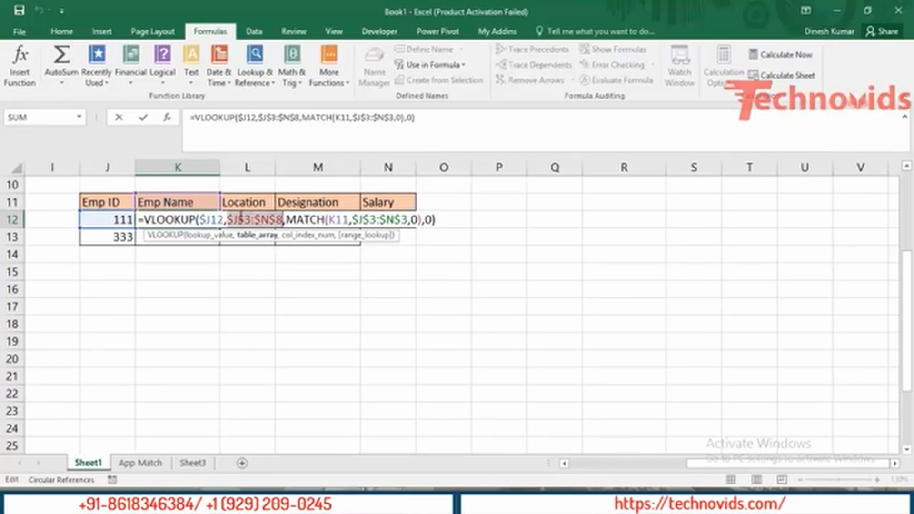
{"action": "left_click", "coordinate": [313, 237]}
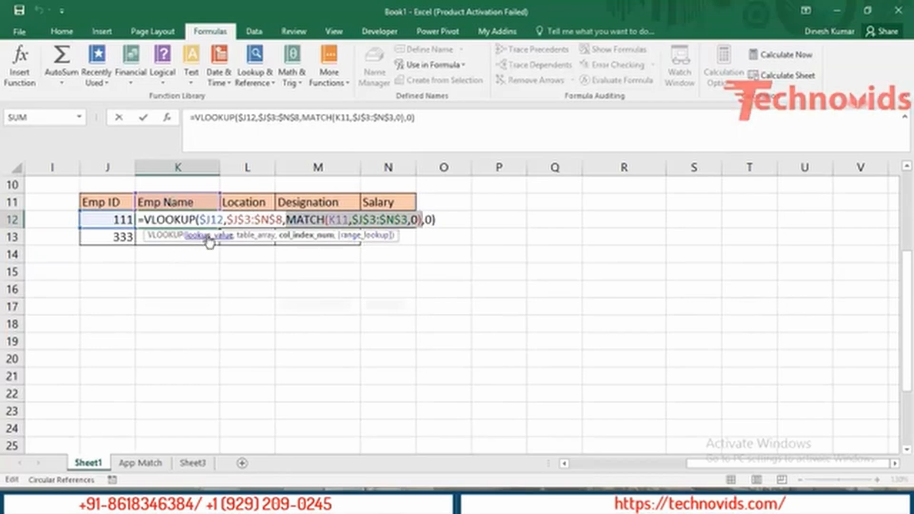
{"action": "key", "text": "ctrl+Return"}
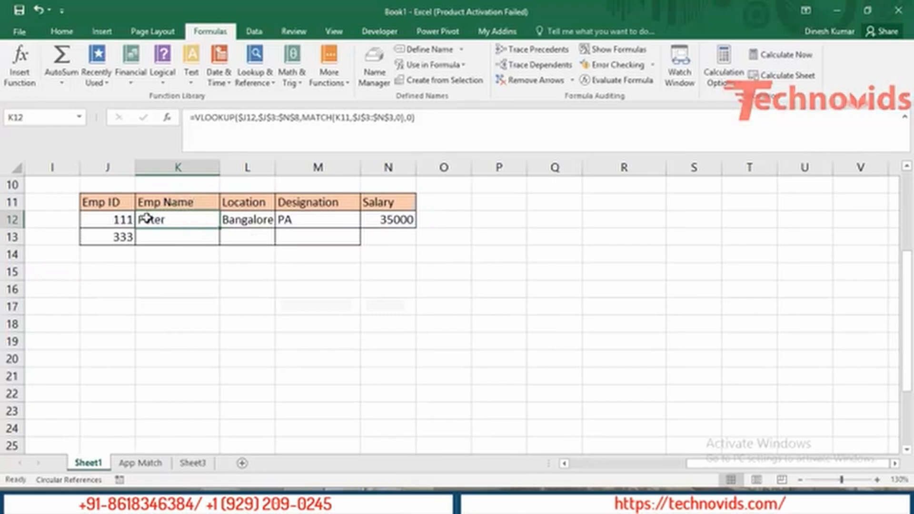
- In K12's VLOOKUP formula, lock only the row of the nested MATCH lookup value, making it K$11
{"action": "double_click", "coordinate": [173, 222]}
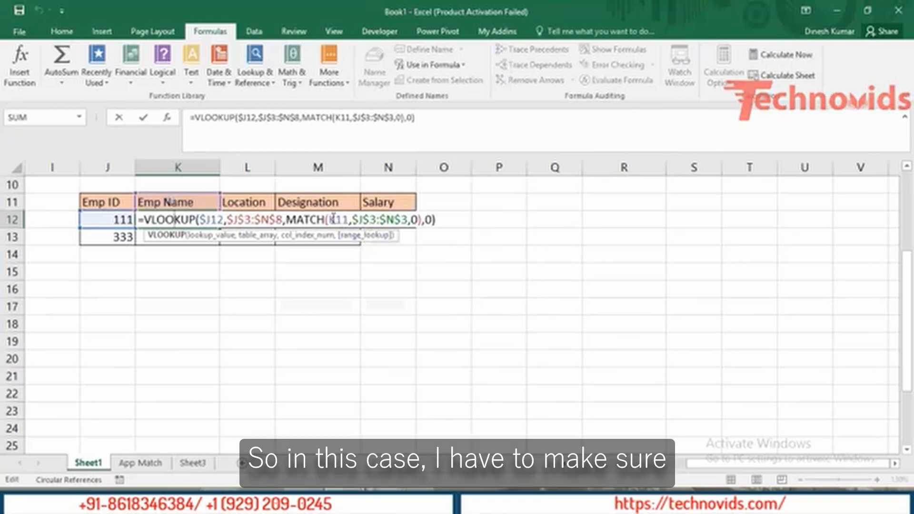
{"action": "left_click", "coordinate": [339, 222]}
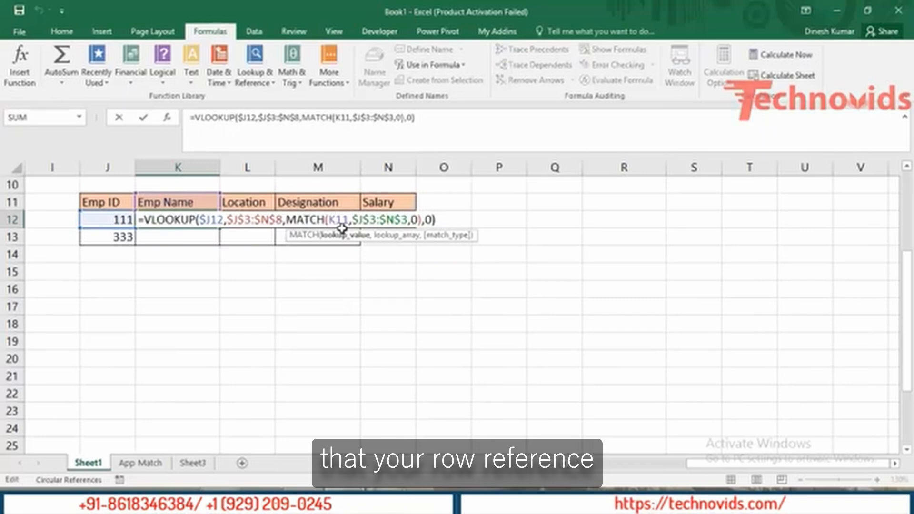
{"action": "type", "text": "$"}
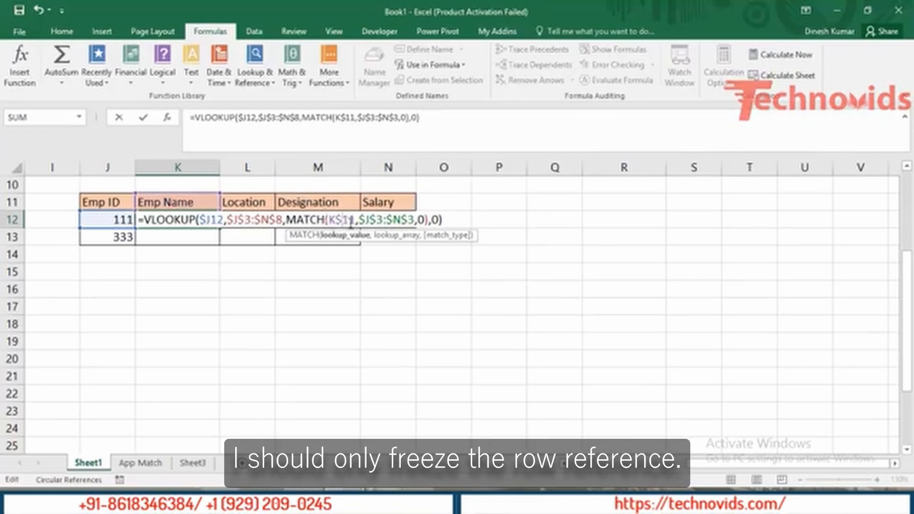
- Check the reference locking and exact-match arguments of VLOOKUP and MATCH in K12, and commit the formula
{"action": "left_click", "coordinate": [212, 219]}
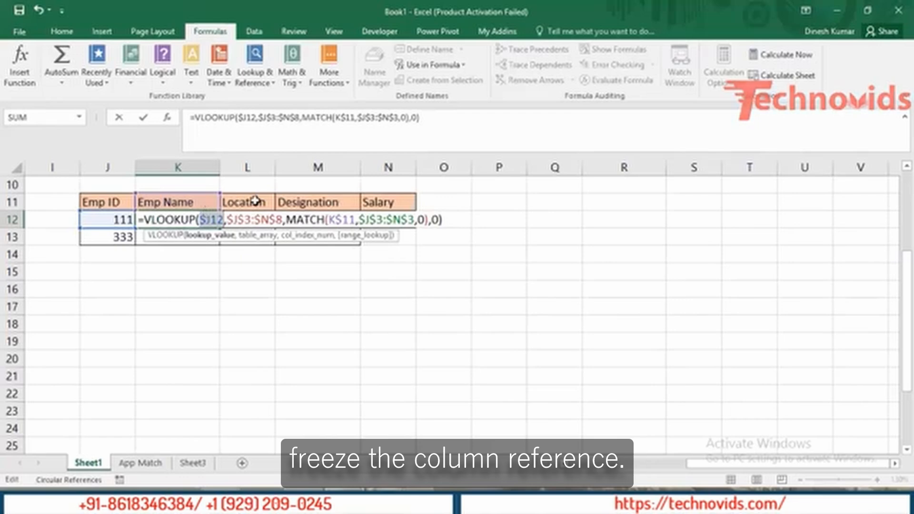
{"action": "left_click", "coordinate": [344, 219]}
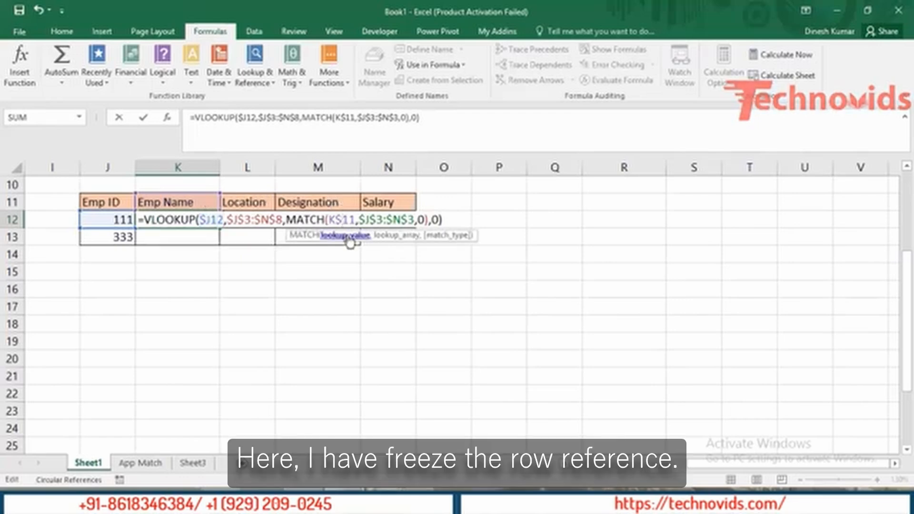
{"action": "left_click", "coordinate": [347, 235]}
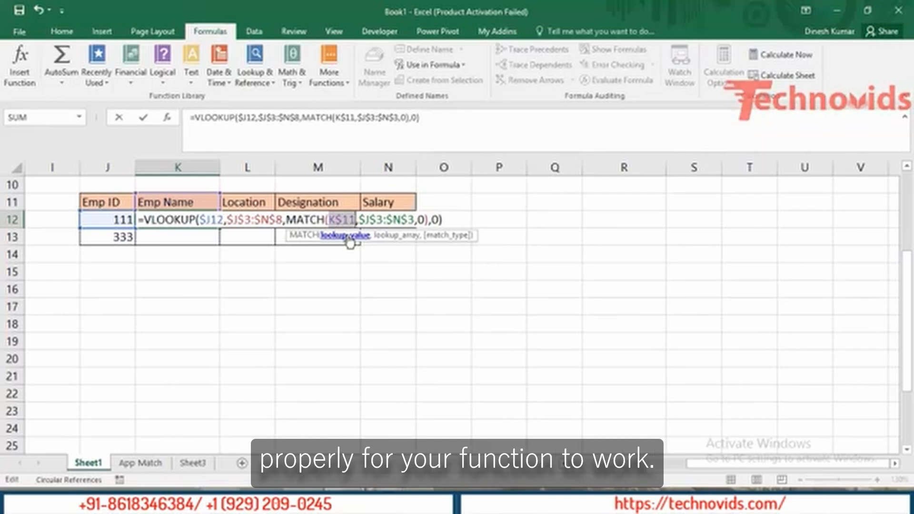
{"action": "left_click", "coordinate": [392, 237]}
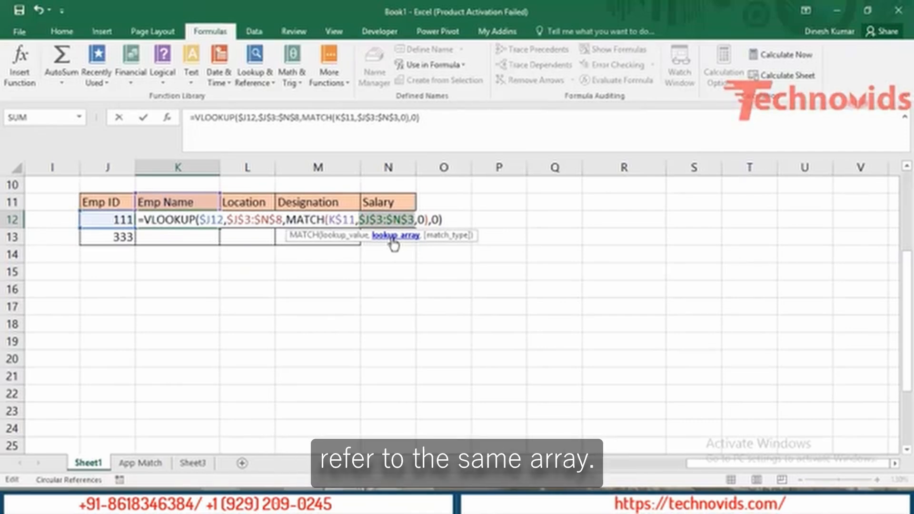
{"action": "left_click", "coordinate": [446, 237]}
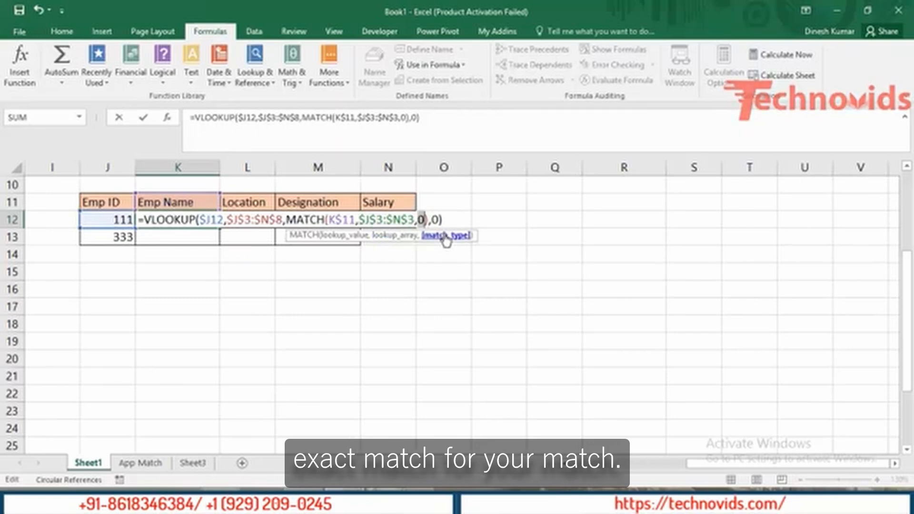
{"action": "left_click", "coordinate": [432, 219]}
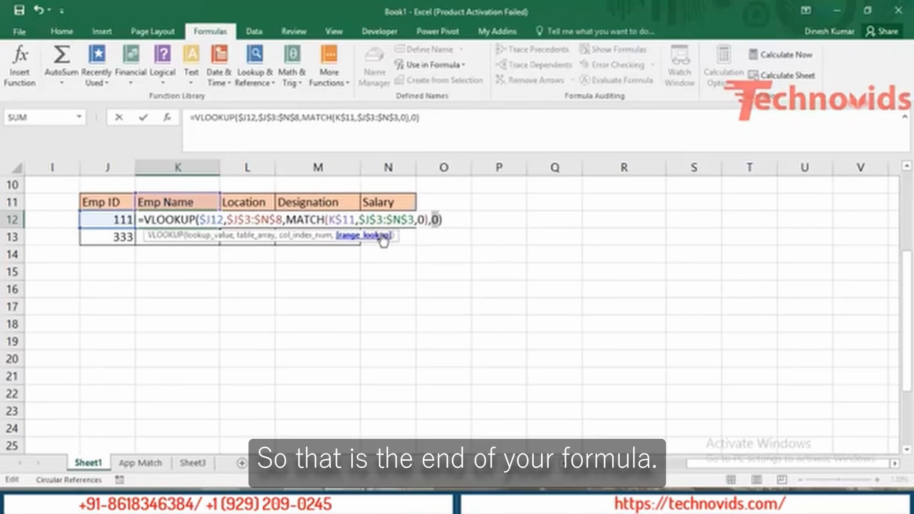
{"action": "key", "text": "Return"}
- Fill K12's updated formula across to N12 and down into row 13
{"action": "key", "text": "Up"}
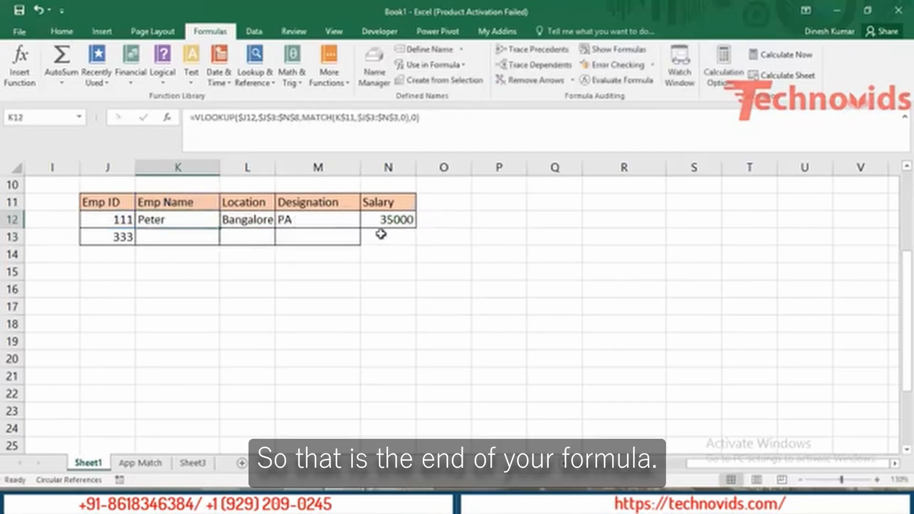
{"action": "key", "text": "shift+Right"}
{"action": "key", "text": "shift+Right"}
{"action": "key", "text": "shift+Right"}
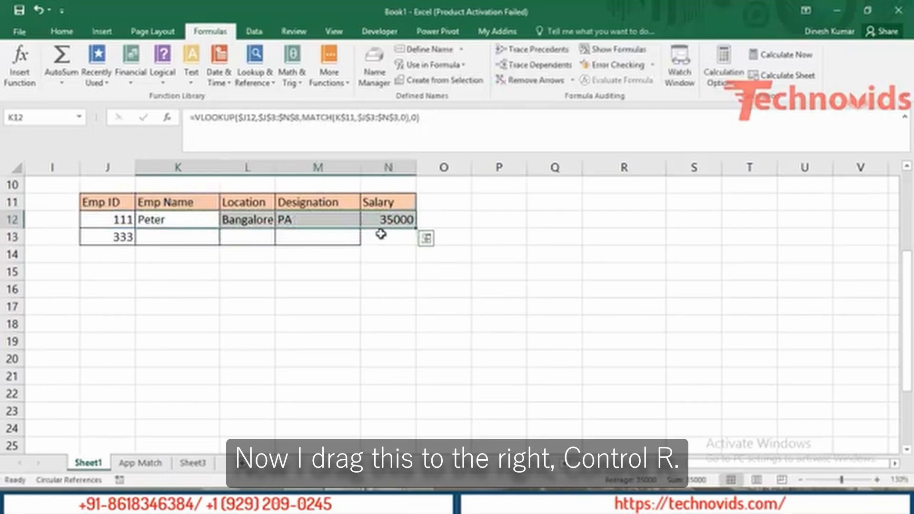
{"action": "key", "text": "shift+Down"}
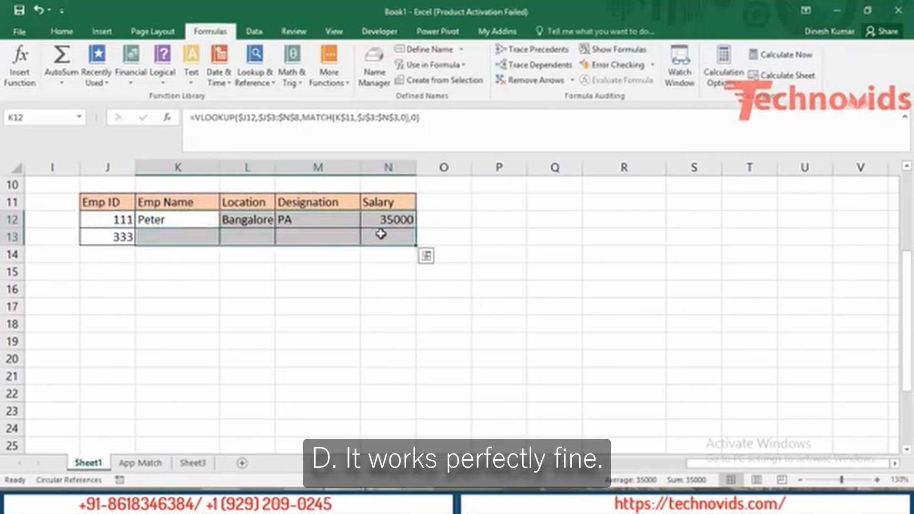
{"action": "key", "text": "ctrl+d"}
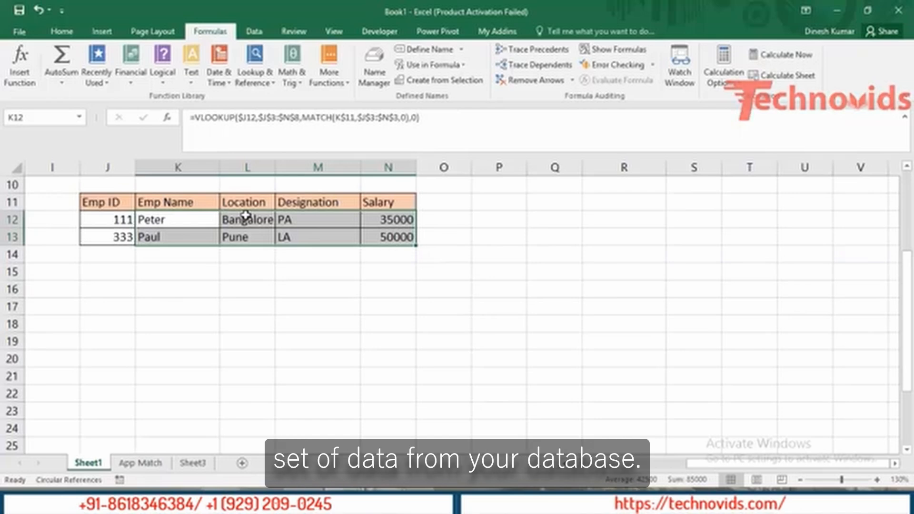
- Compare the result rows with the source employee table and inspect K12's formula, leaving it as it is
{"action": "key", "text": "Up"}
{"action": "key", "text": "Up"}
{"action": "key", "text": "Up"}
{"action": "key", "text": "Up"}
{"action": "key", "text": "Up"}
{"action": "key", "text": "Up"}
{"action": "key", "text": "Up"}
{"action": "key", "text": "Up"}
{"action": "key", "text": "Up"}
{"action": "key", "text": "Up"}
{"action": "key", "text": "Left"}
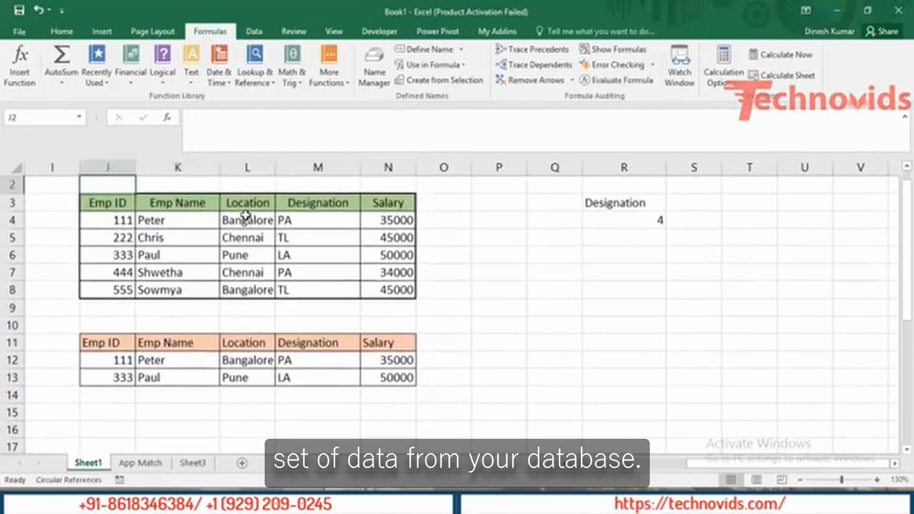
{"action": "key", "text": "Down"}
{"action": "key", "text": "ctrl+a"}
{"action": "key", "text": "Down"}
{"action": "key", "text": "Down"}
{"action": "key", "text": "Down"}
{"action": "key", "text": "Down"}
{"action": "key", "text": "Down"}
{"action": "key", "text": "Down"}
{"action": "key", "text": "Down"}
{"action": "key", "text": "Down"}
{"action": "key", "text": "Down"}
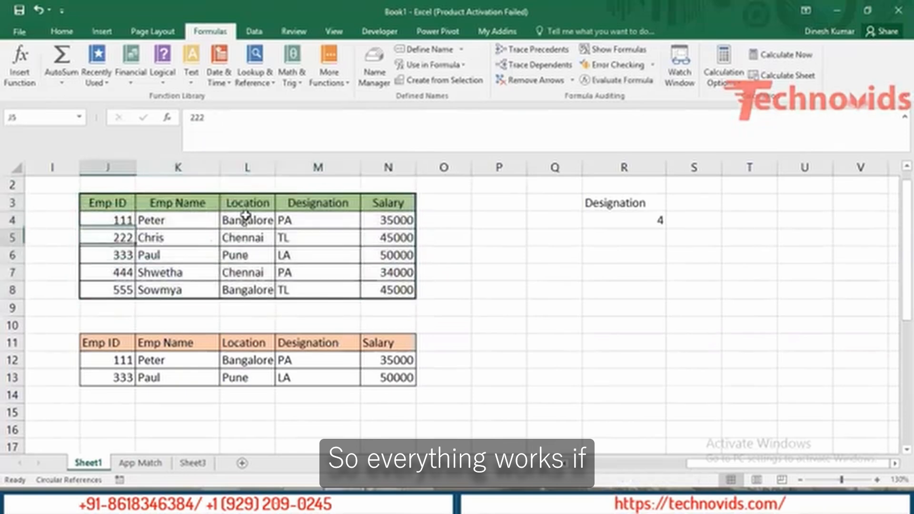
{"action": "key", "text": "Right"}
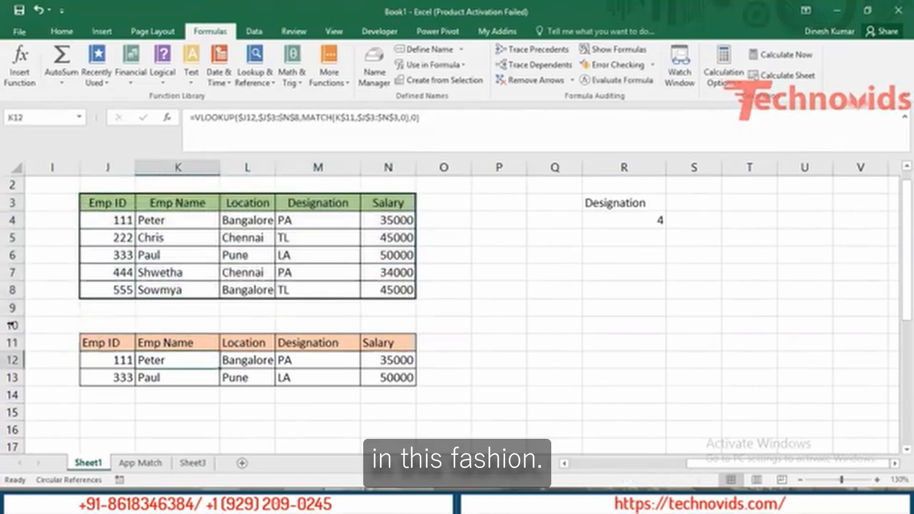
{"action": "double_click", "coordinate": [186, 357]}
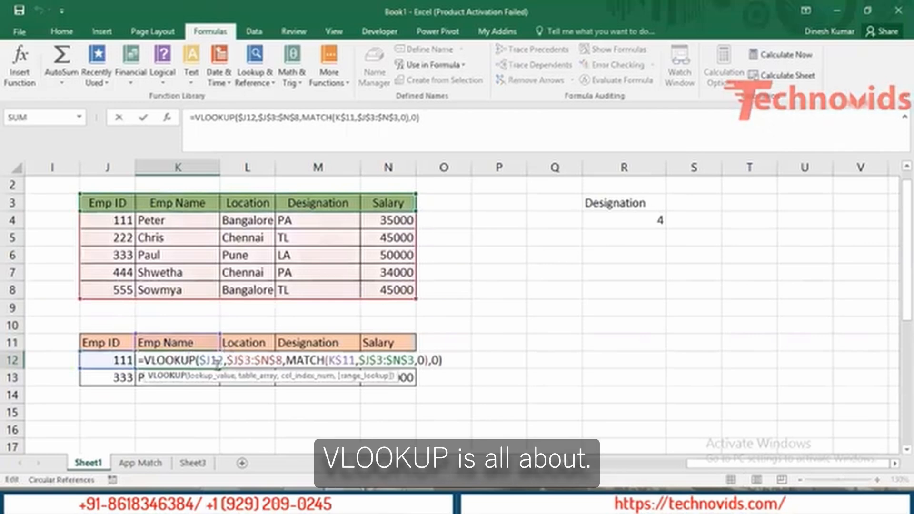
{"action": "key", "text": "Escape"}
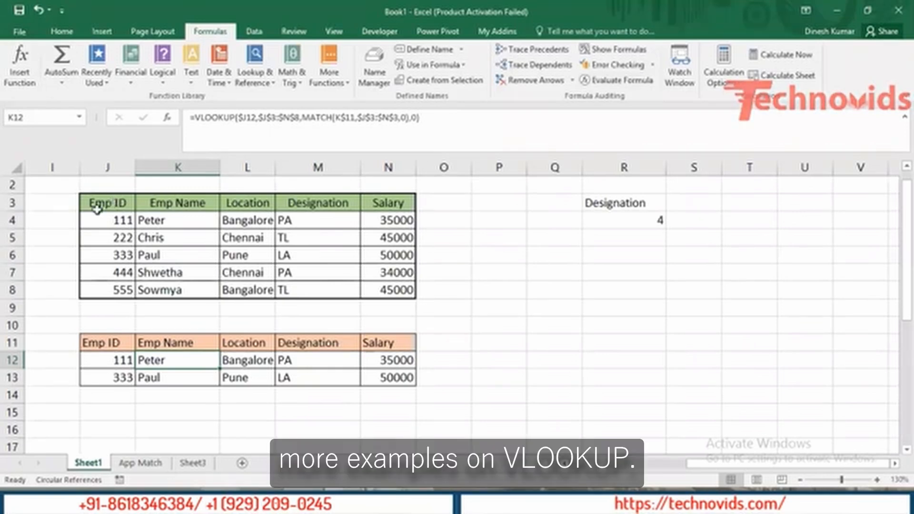
- In the Exact Match example, clear the existing Price formula in B15 and the Total formula in D15
{"action": "left_click", "coordinate": [59, 211]}
{"action": "key", "text": "Home"}
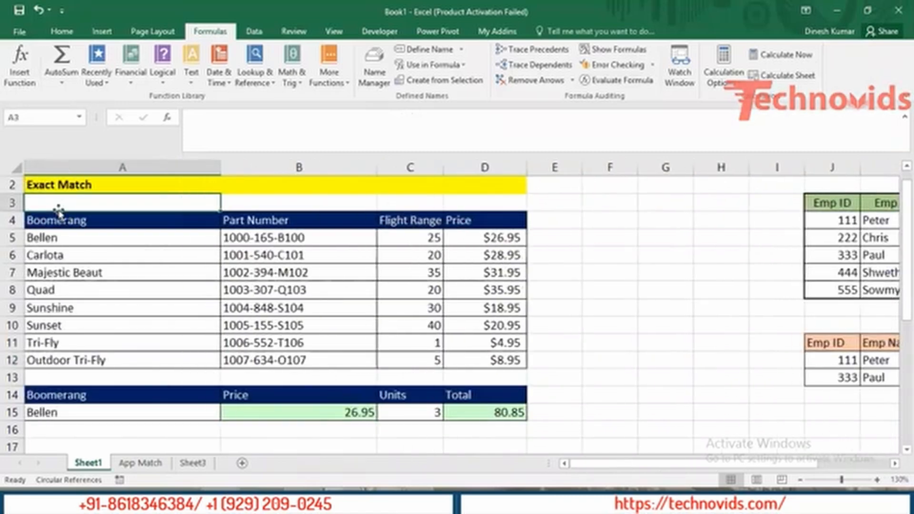
{"action": "left_click", "coordinate": [58, 212]}
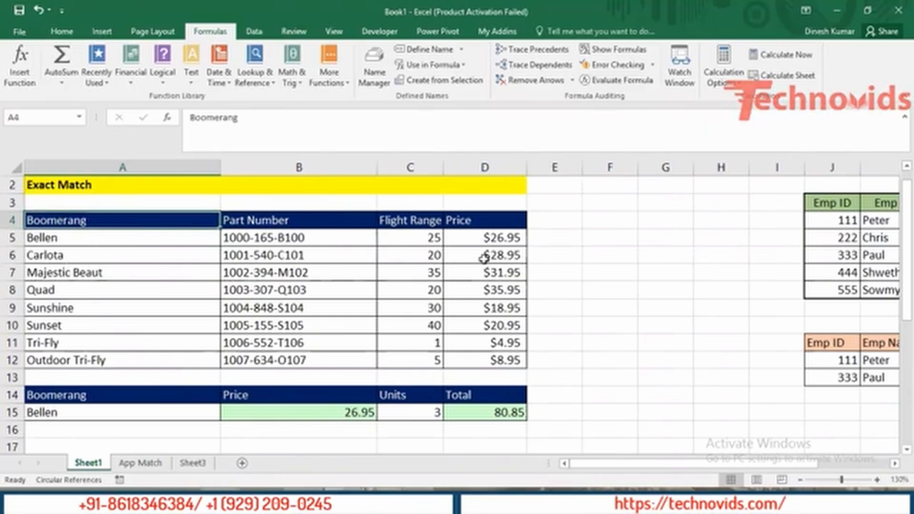
{"action": "left_click", "coordinate": [161, 413]}
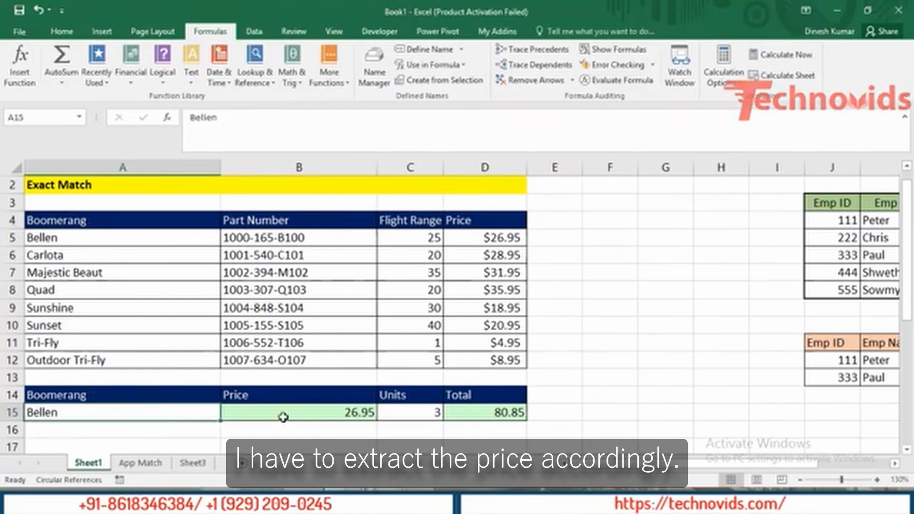
{"action": "left_click", "coordinate": [344, 411]}
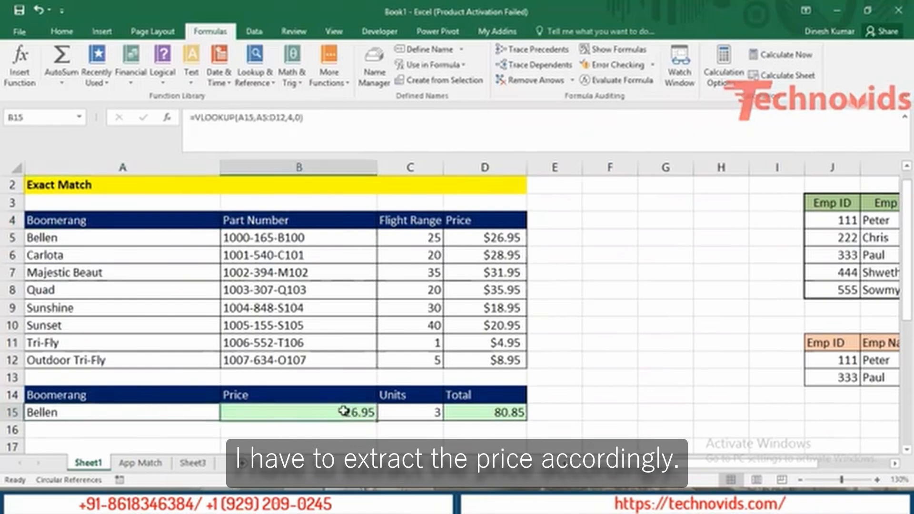
{"action": "key", "text": "Delete"}
{"action": "key", "text": "Right"}
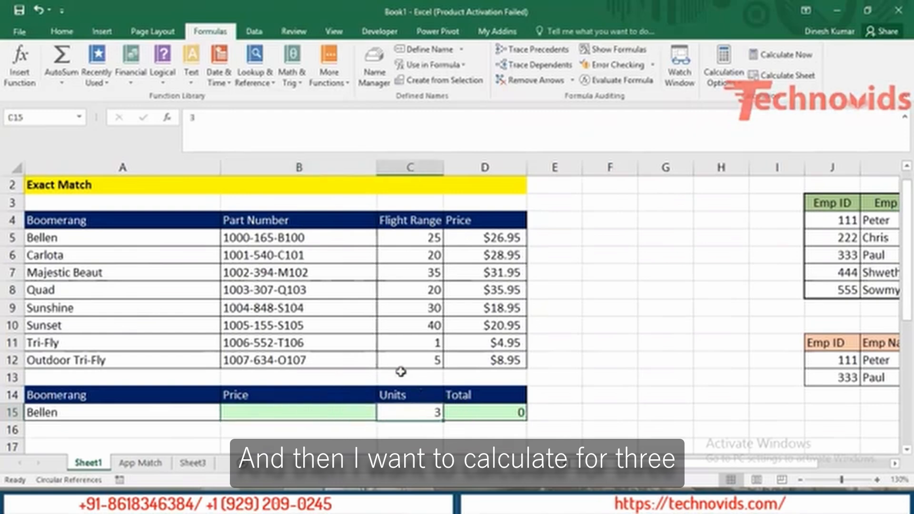
{"action": "left_click", "coordinate": [504, 411]}
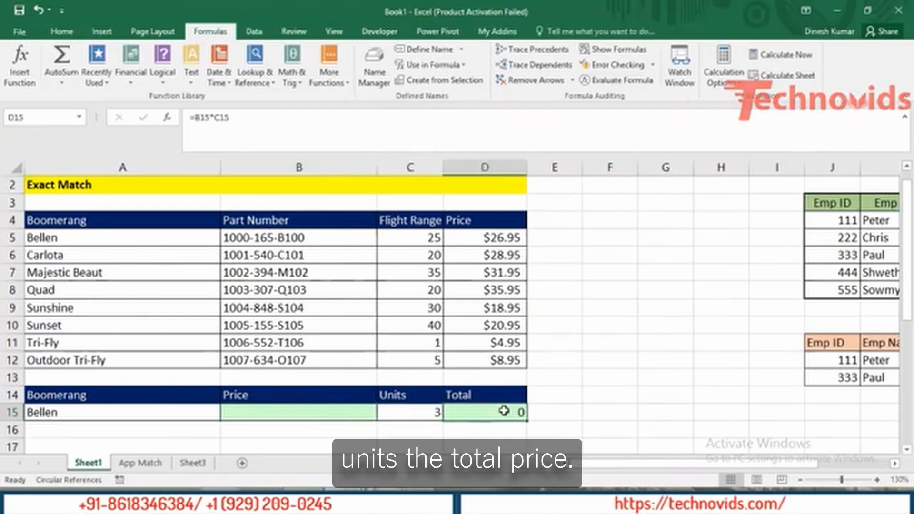
{"action": "key", "text": "Delete"}
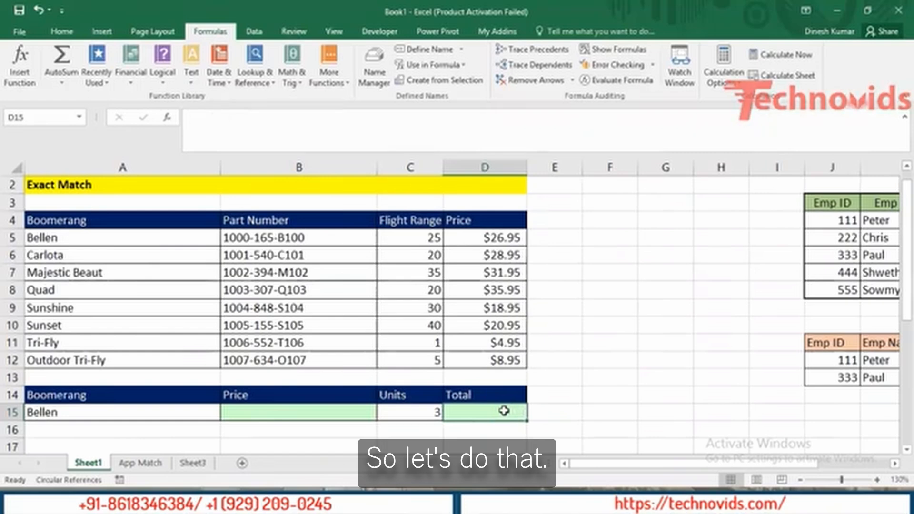
- In B15, enter an exact-match VLOOKUP of A15 in the locked range $A$5:$D$12, returning column 4 with match type 0
{"action": "key", "text": "Home"}
{"action": "key", "text": "Right"}
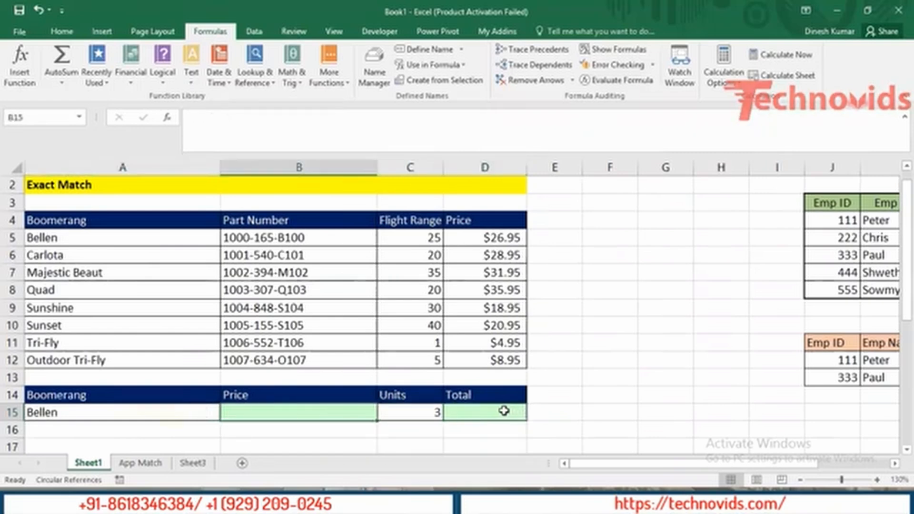
{"action": "type", "text": "=vl"}
{"action": "key", "text": "Tab"}
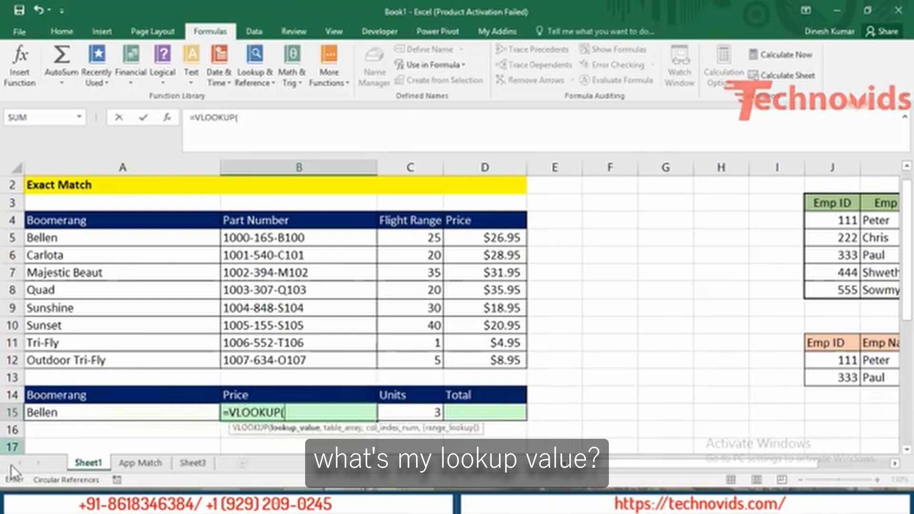
{"action": "left_click", "coordinate": [86, 412]}
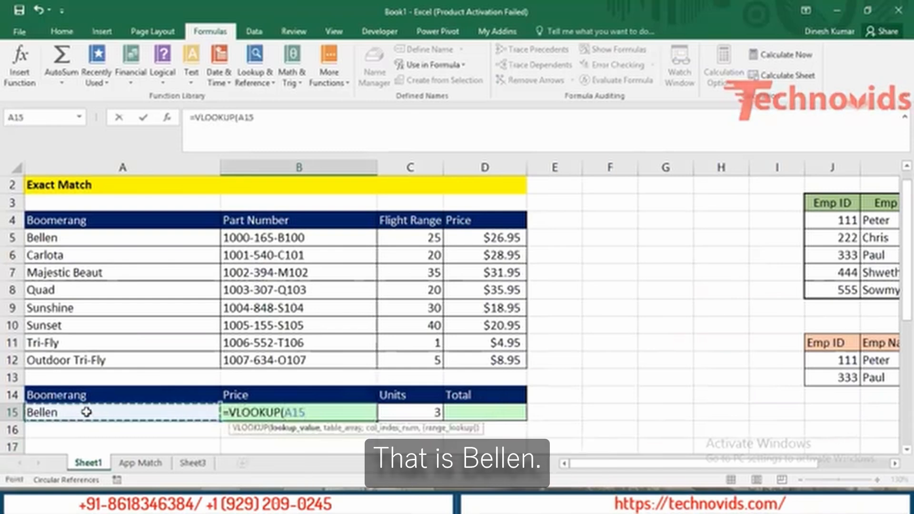
{"action": "type", "text": ","}
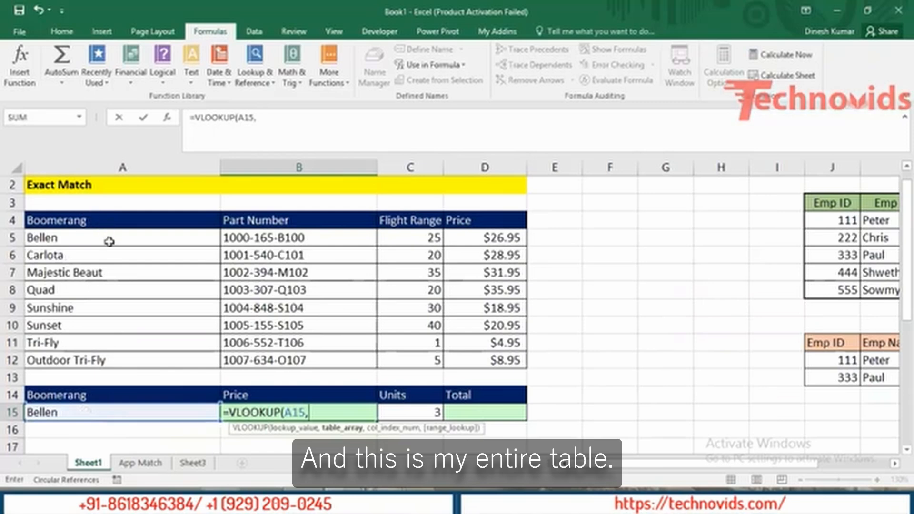
{"action": "left_click", "coordinate": [130, 237]}
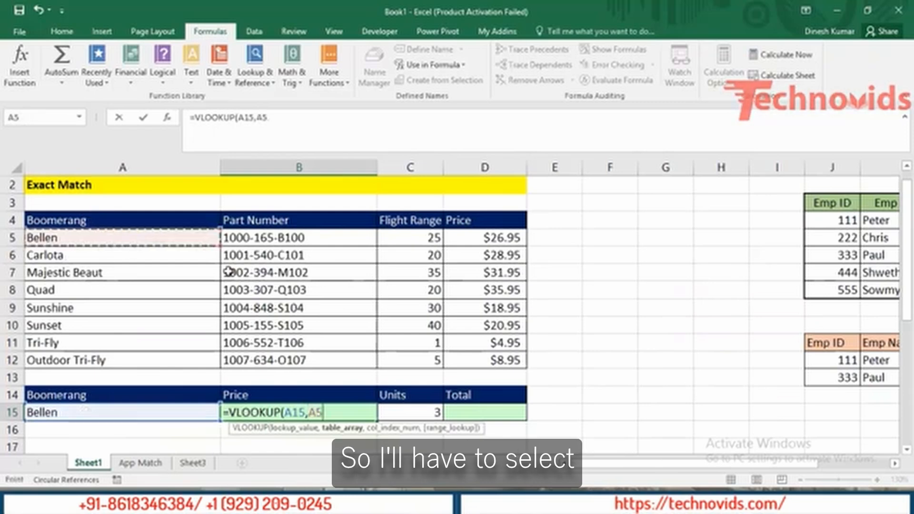
{"action": "left_click_drag", "start_coordinate": [229, 271], "coordinate": [476, 353]}
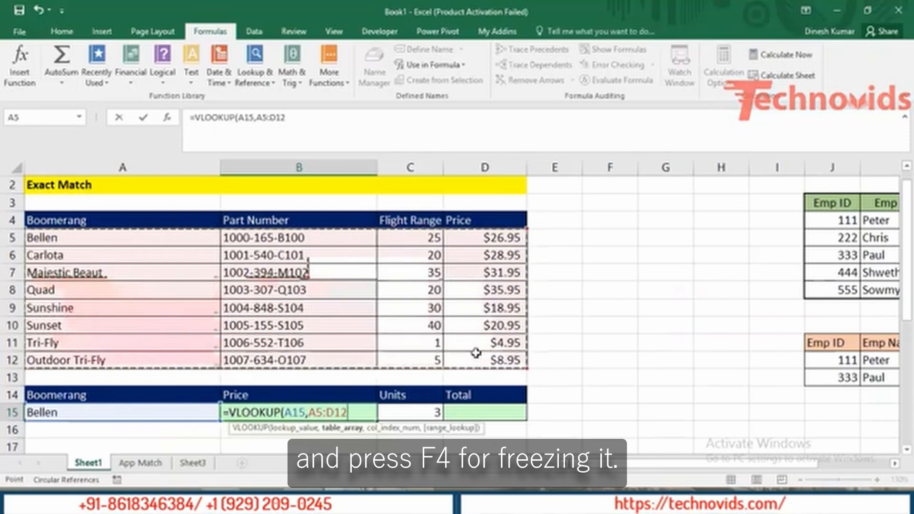
{"action": "key", "text": "F4"}
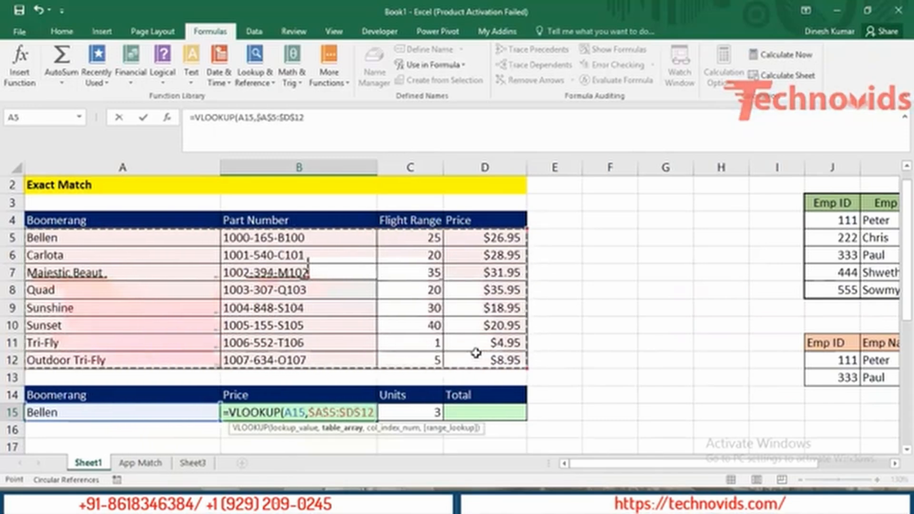
{"action": "type", "text": ","}
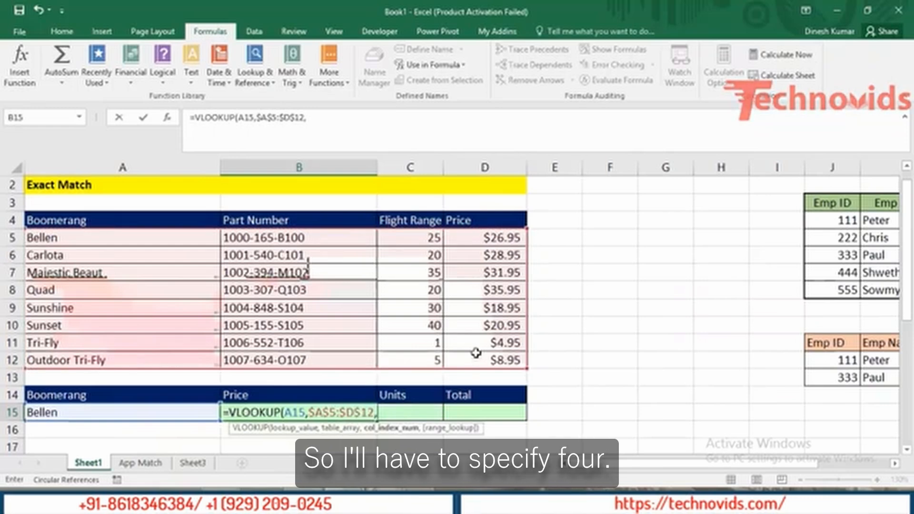
{"action": "type", "text": "4,0"}
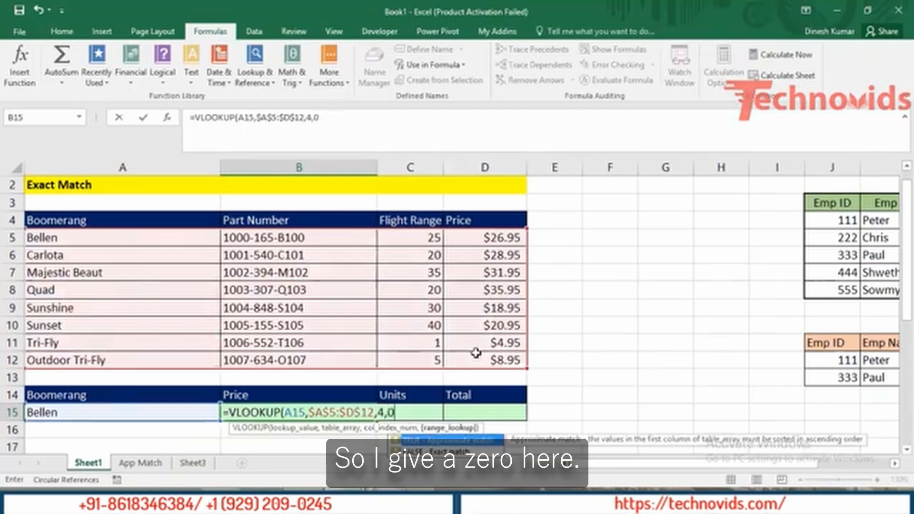
{"action": "key", "text": "Return"}
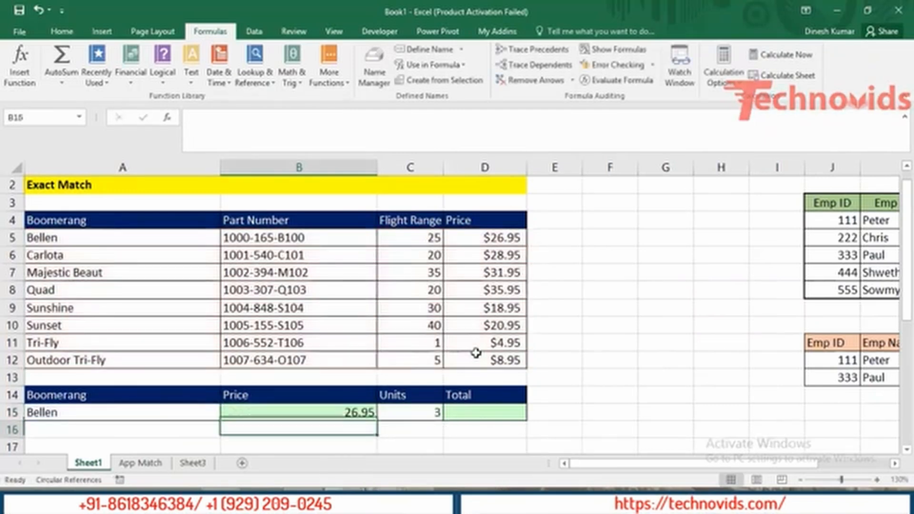
- Calculate the Total in D15 by multiplying the Price in B15 by the Units in C15
{"action": "key", "text": "Up"}
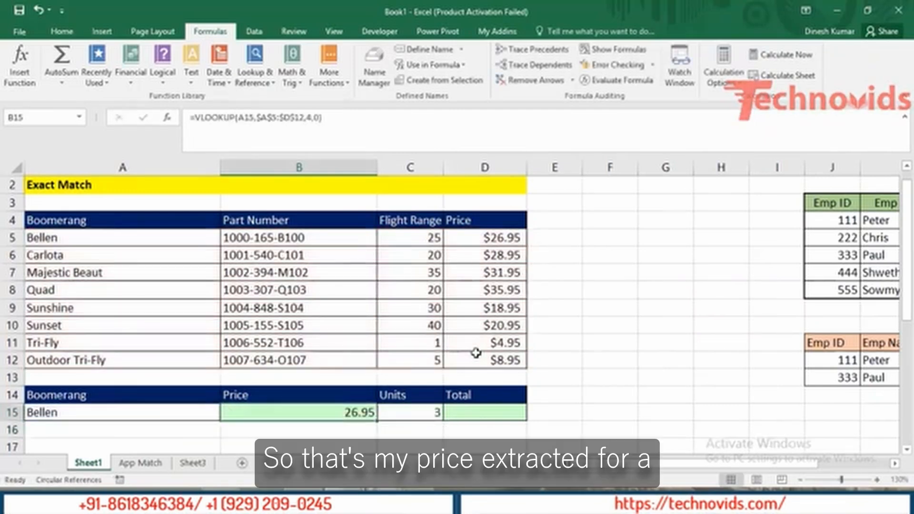
{"action": "key", "text": "Left"}
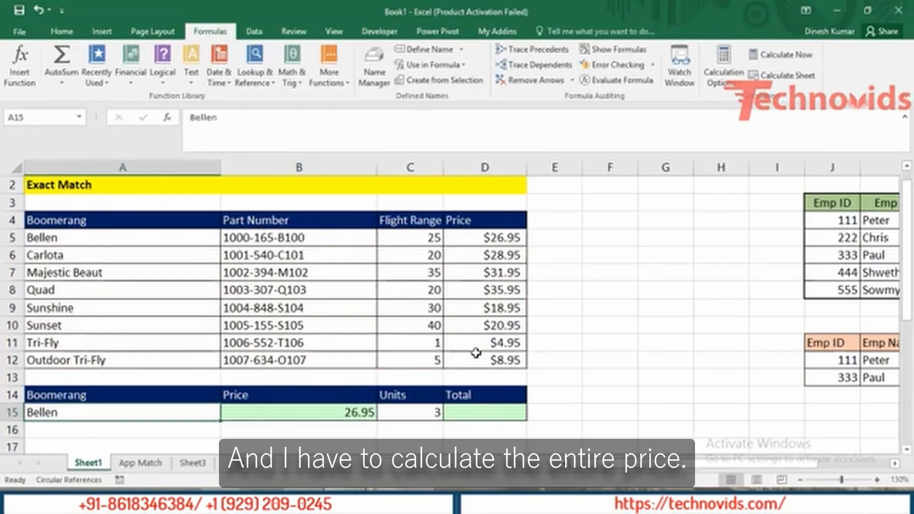
{"action": "key", "text": "Right"}
{"action": "key", "text": "Right"}
{"action": "key", "text": "Right"}
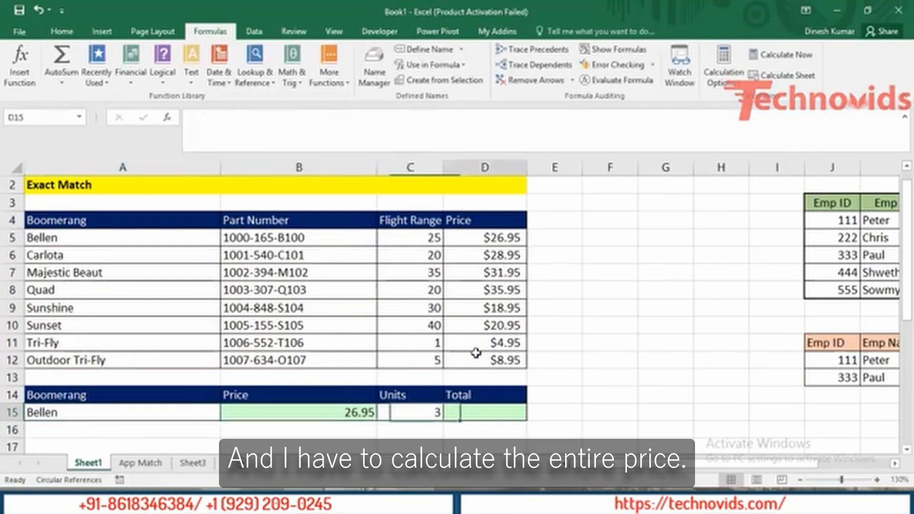
{"action": "type", "text": "="}
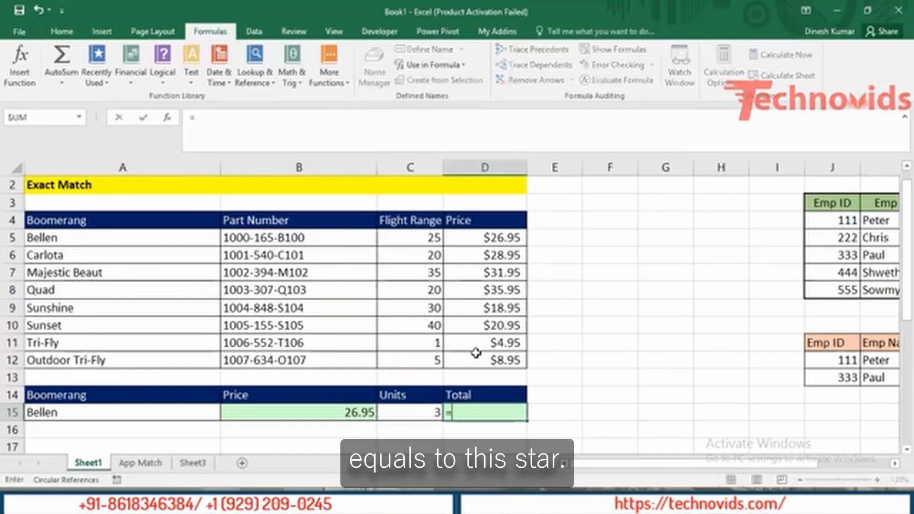
{"action": "key", "text": "Left"}
{"action": "key", "text": "Left"}
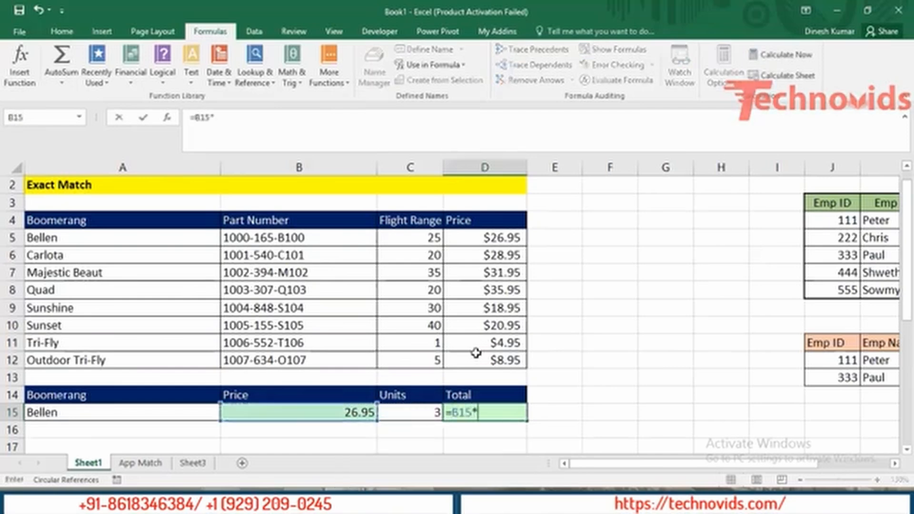
{"action": "type", "text": "*"}
{"action": "key", "text": "Left"}
{"action": "key", "text": "Return"}
- Change the boomerang name in A15 to Quad to test the Price and Total formulas
{"action": "key", "text": "Up"}
{"action": "key", "text": "Left"}
{"action": "key", "text": "Left"}
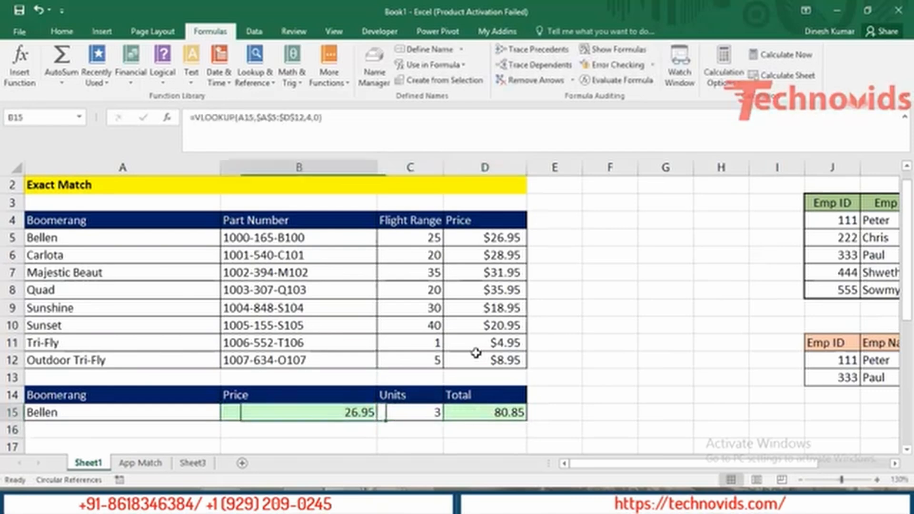
{"action": "key", "text": "Left"}
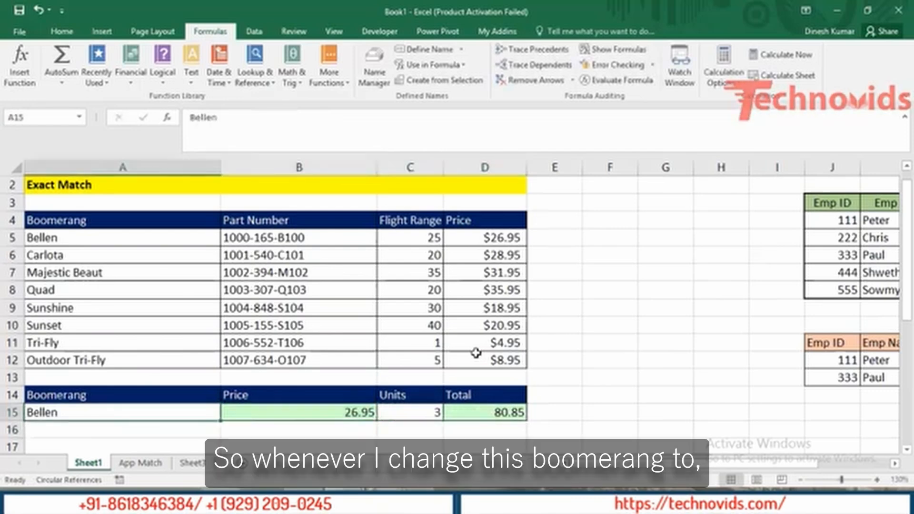
{"action": "type", "text": "Quad"}
{"action": "key", "text": "Return"}
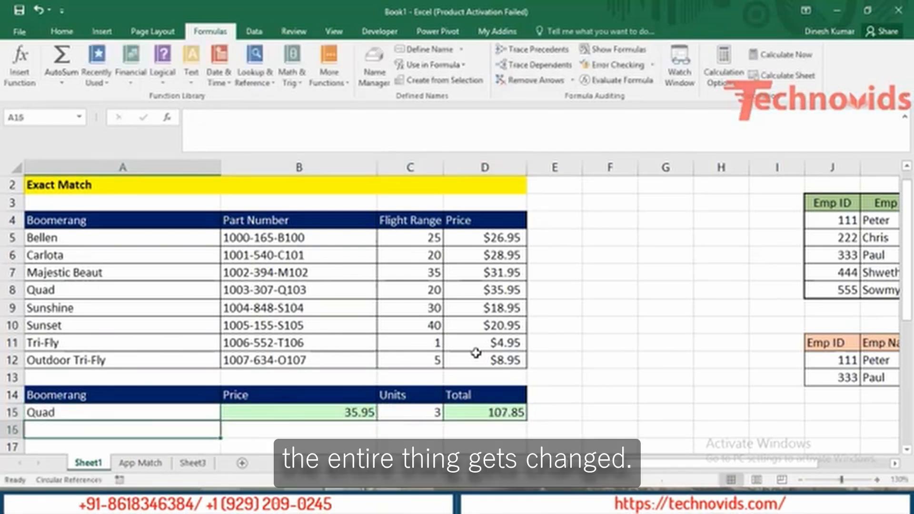
- Check the recalculated row 15, then examine the lookup value and table array arguments of B15's VLOOKUP, leaving the formula as it is
{"action": "key", "text": "Up"}
{"action": "key", "text": "Right"}
{"action": "key", "text": "Right"}
{"action": "key", "text": "Right"}
{"action": "key", "text": "Left"}
{"action": "key", "text": "Left"}
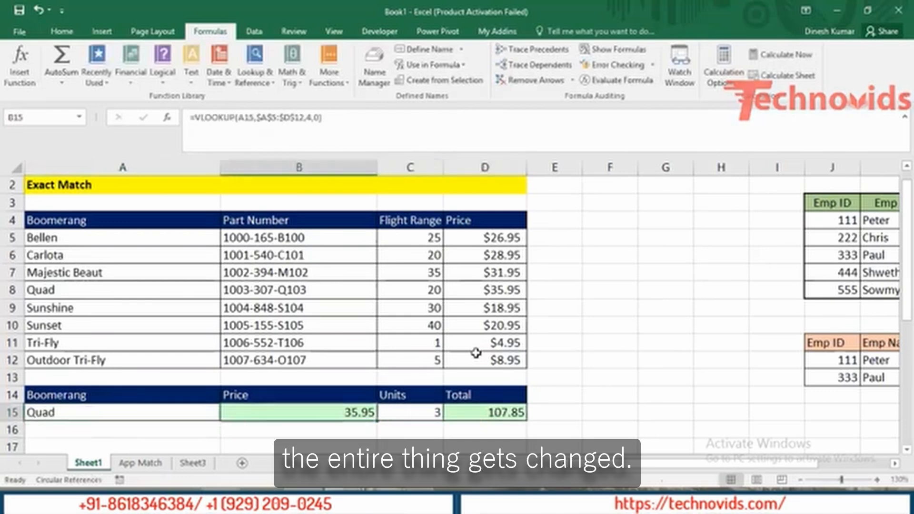
{"action": "key", "text": "Left"}
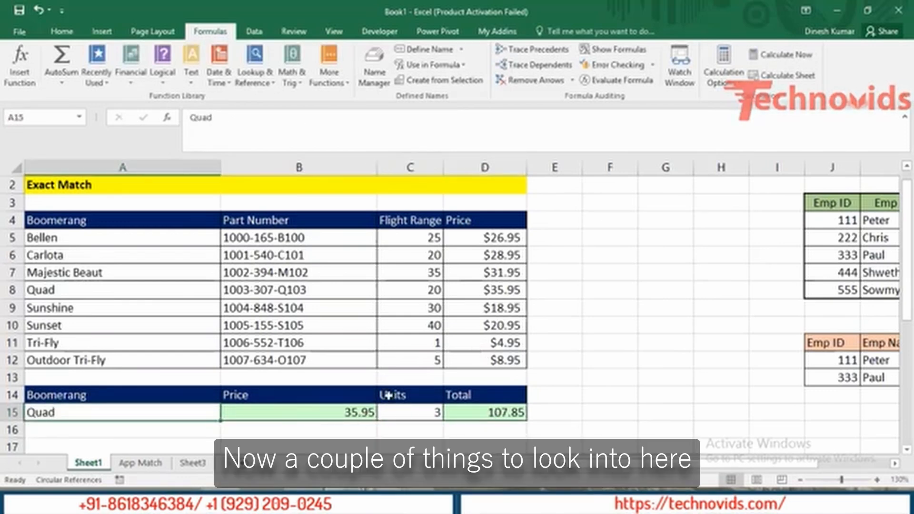
{"action": "left_click", "coordinate": [330, 412]}
{"action": "double_click", "coordinate": [330, 412]}
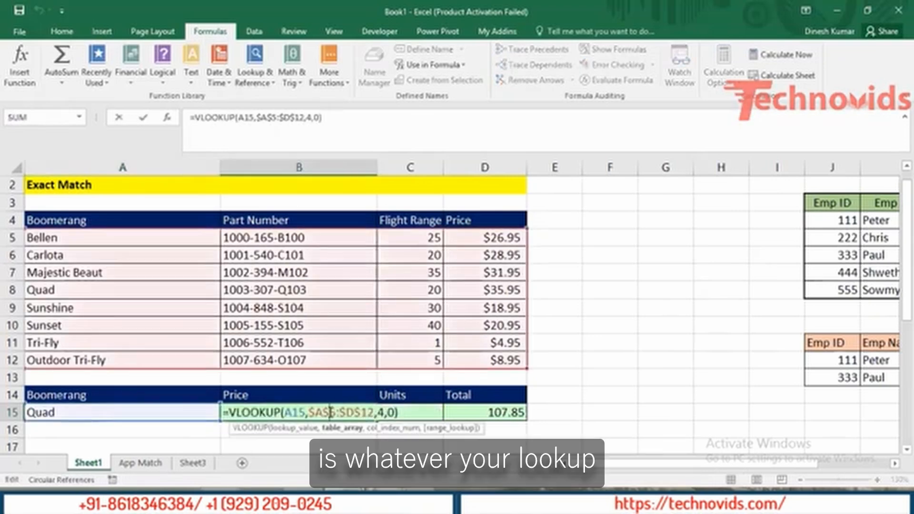
{"action": "left_click", "coordinate": [305, 428]}
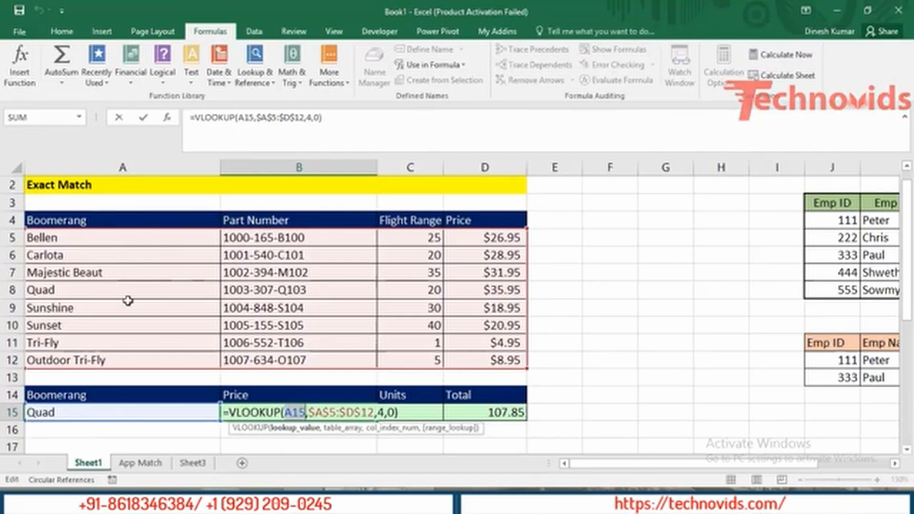
{"action": "left_click", "coordinate": [342, 431]}
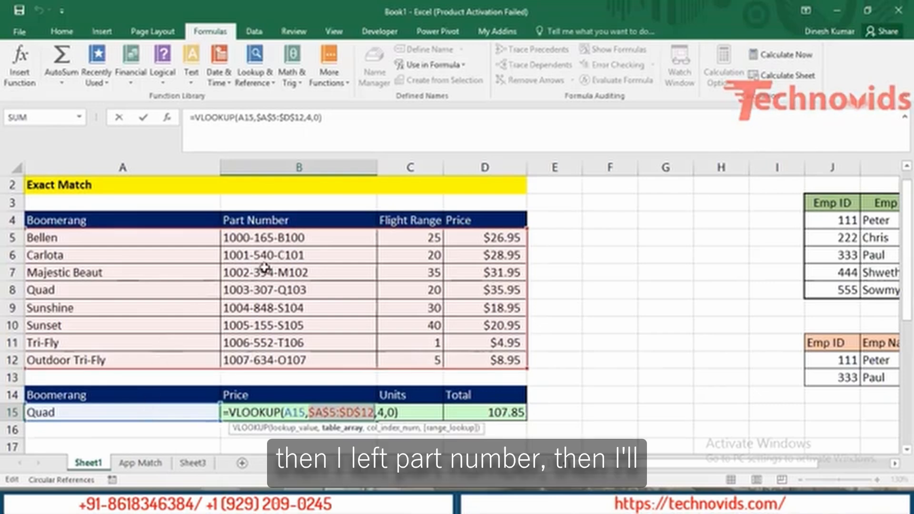
{"action": "key", "text": "Escape"}
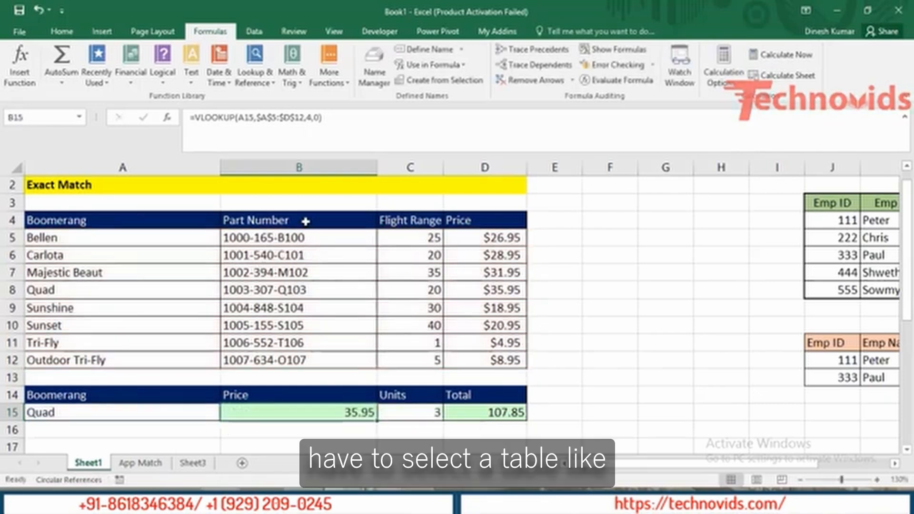
- Compare the table range starting at Part Number, B4:D12, with the range starting at Boomerang, A4:D12, by selecting each
{"action": "left_click", "coordinate": [309, 223]}
{"action": "left_click_drag", "start_coordinate": [309, 223], "coordinate": [462, 359]}
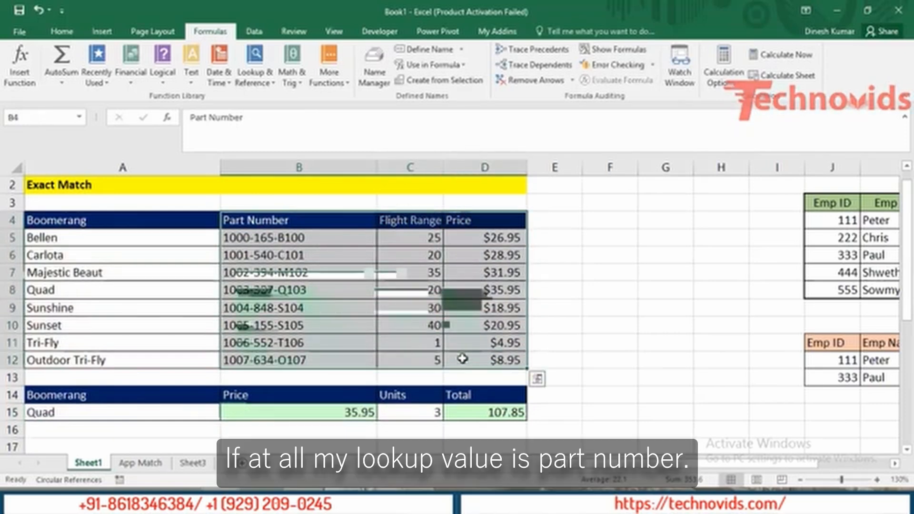
{"action": "left_click", "coordinate": [95, 400]}
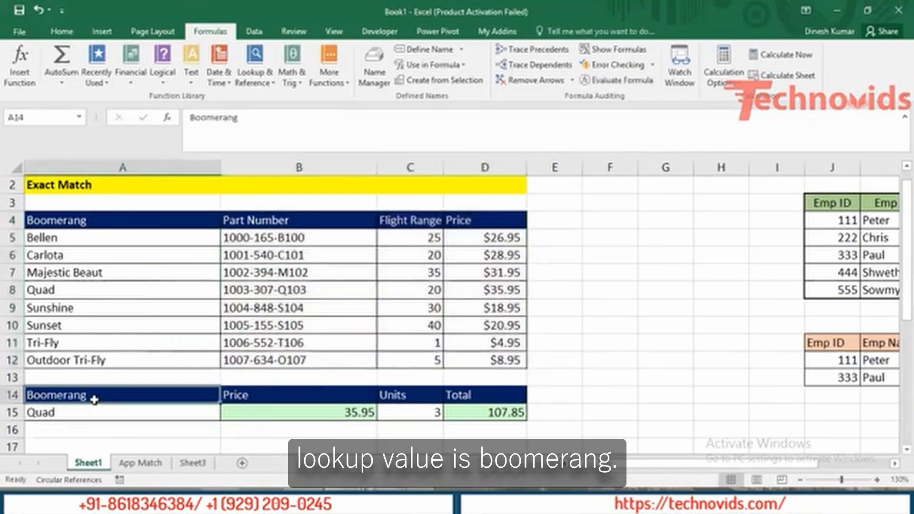
{"action": "left_click", "coordinate": [127, 218]}
{"action": "left_click_drag", "start_coordinate": [194, 239], "coordinate": [494, 359]}
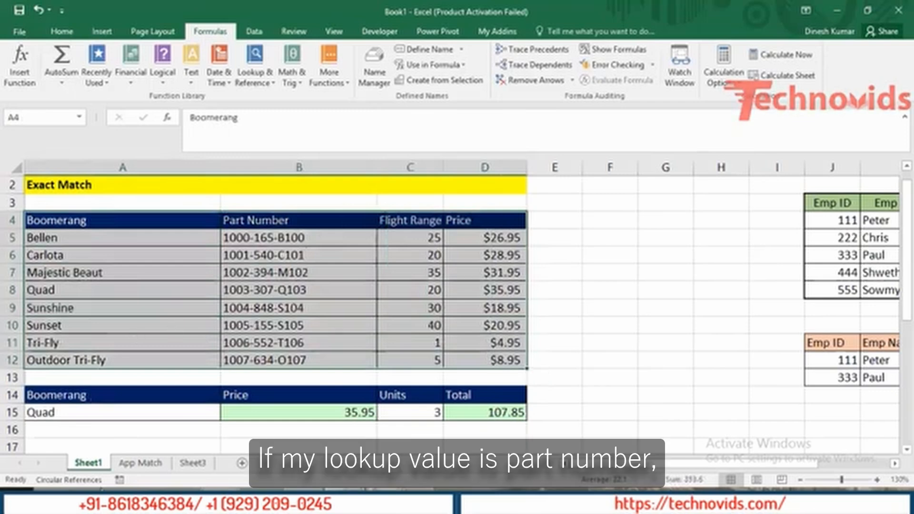
- Replace the lookup header in A14 with Part Number
{"action": "left_click", "coordinate": [121, 397]}
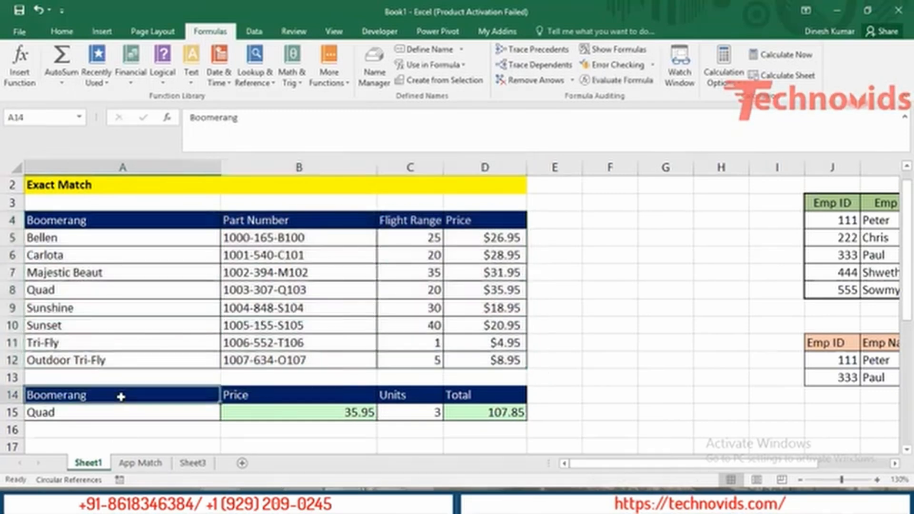
{"action": "type", "text": "Part Number"}
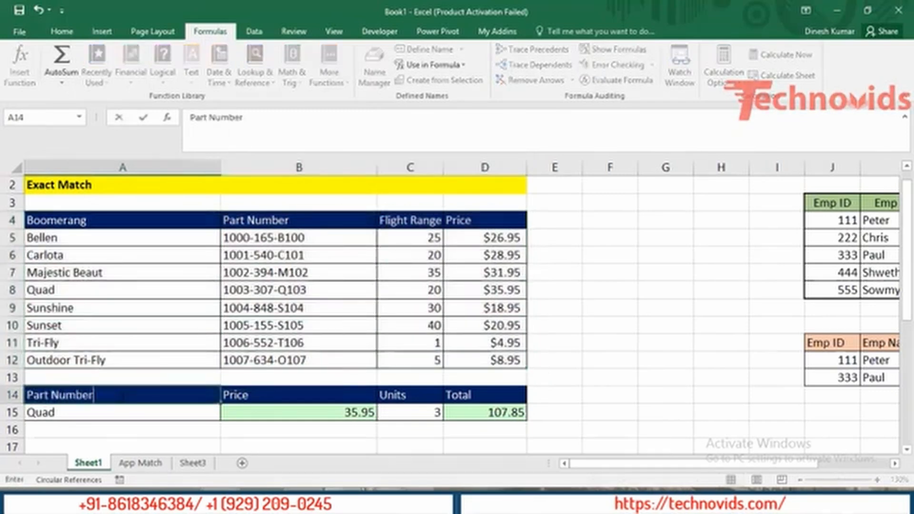
{"action": "key", "text": "Return"}
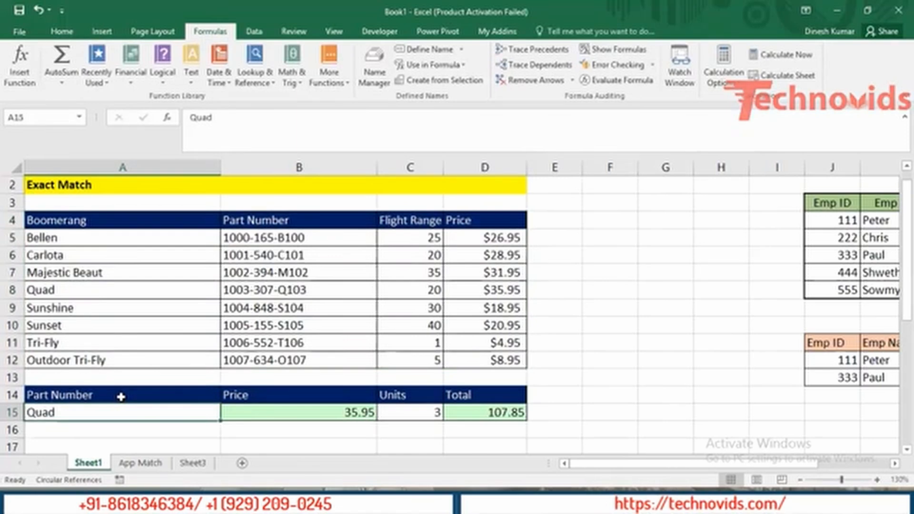
- Copy the Majestic Beaut part number 1002-394-M102 from B7 into the lookup cell A15
{"action": "left_click", "coordinate": [285, 273]}
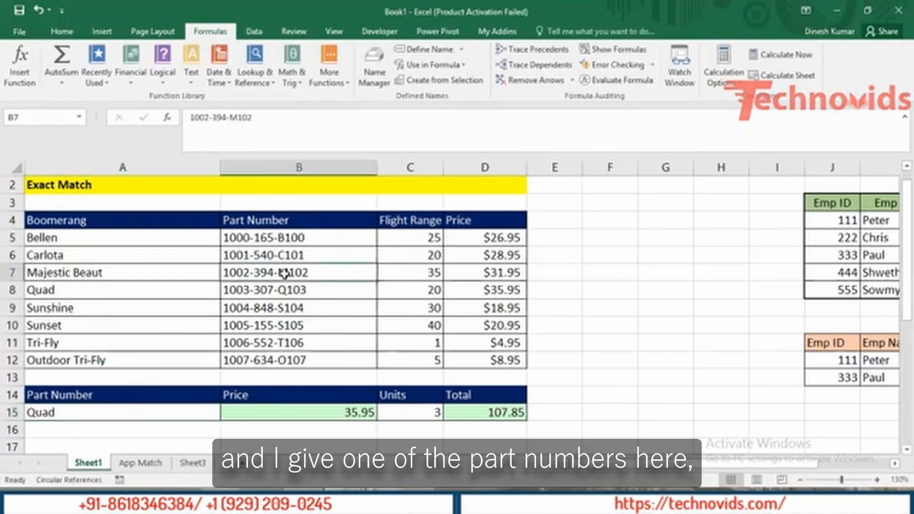
{"action": "key", "text": "ctrl+c"}
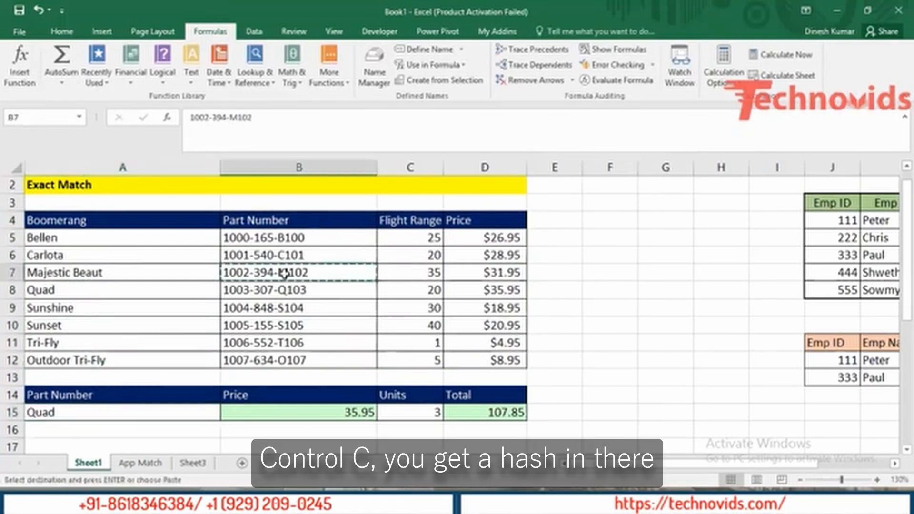
{"action": "right_click", "coordinate": [98, 411]}
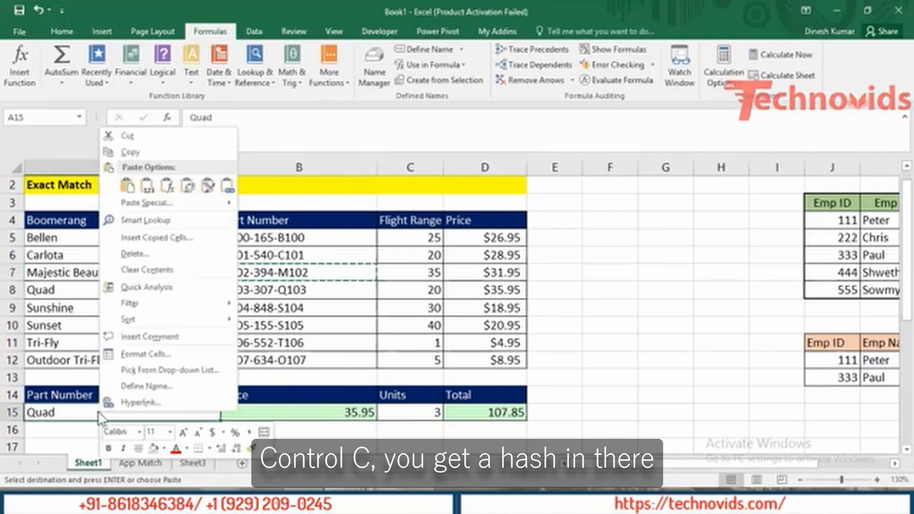
{"action": "key", "text": "ctrl+v"}
- Examine the lookup value and table array of B15's VLOOKUP against the part number in A15, leaving the formula as it is
{"action": "key", "text": "Right"}
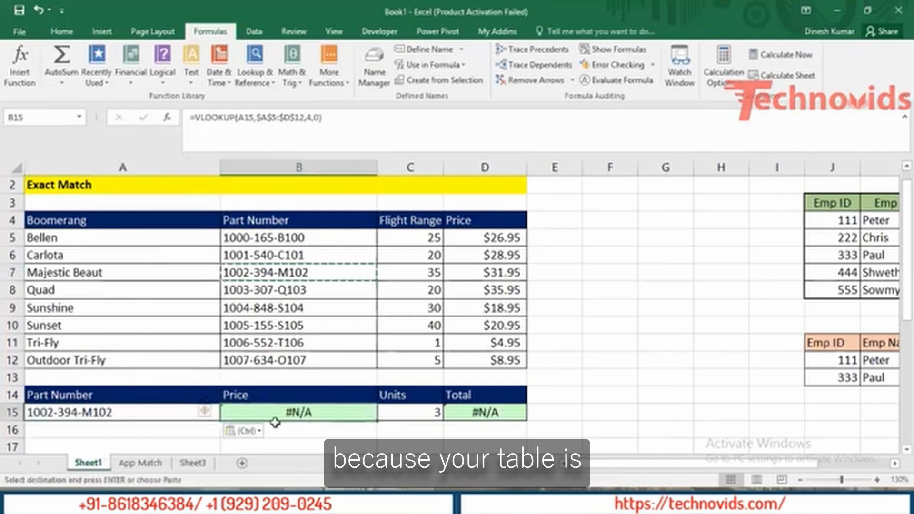
{"action": "double_click", "coordinate": [285, 412]}
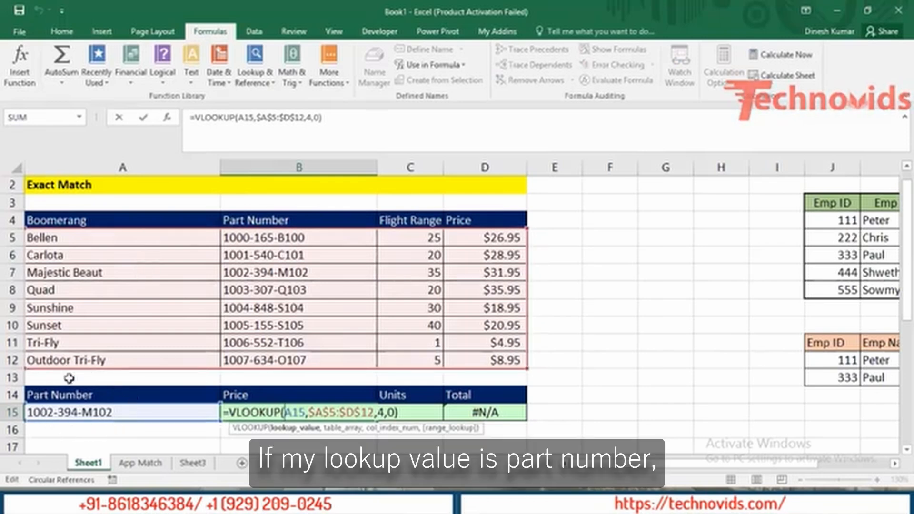
{"action": "key", "text": "ctrl+Return"}
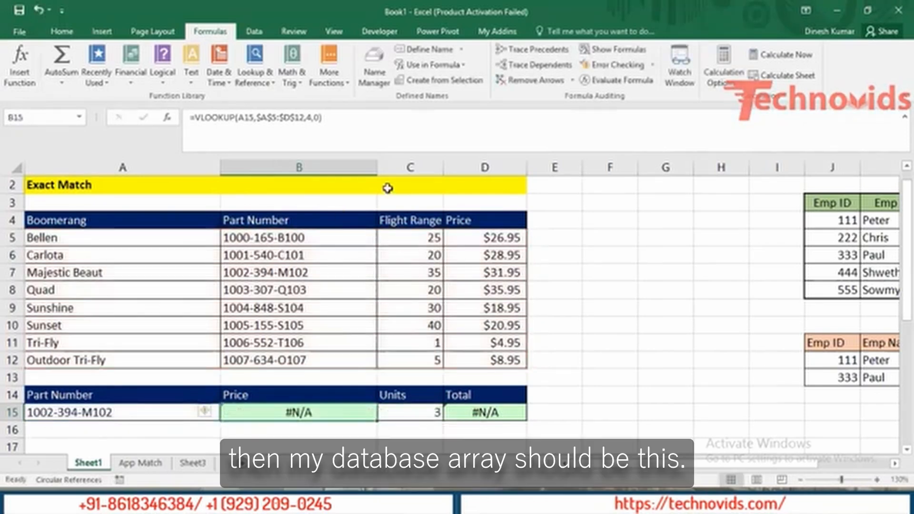
- Compare the part-number table range B4:D12 with the Boomerang column to its left by selecting the range and the columns
{"action": "left_click_drag", "start_coordinate": [384, 255], "coordinate": [484, 361]}
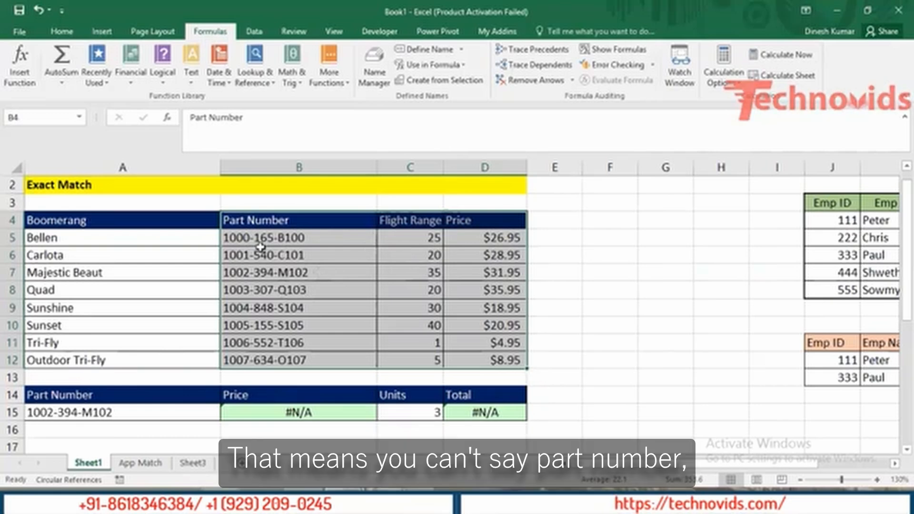
{"action": "left_click", "coordinate": [286, 161]}
{"action": "left_click", "coordinate": [150, 166]}
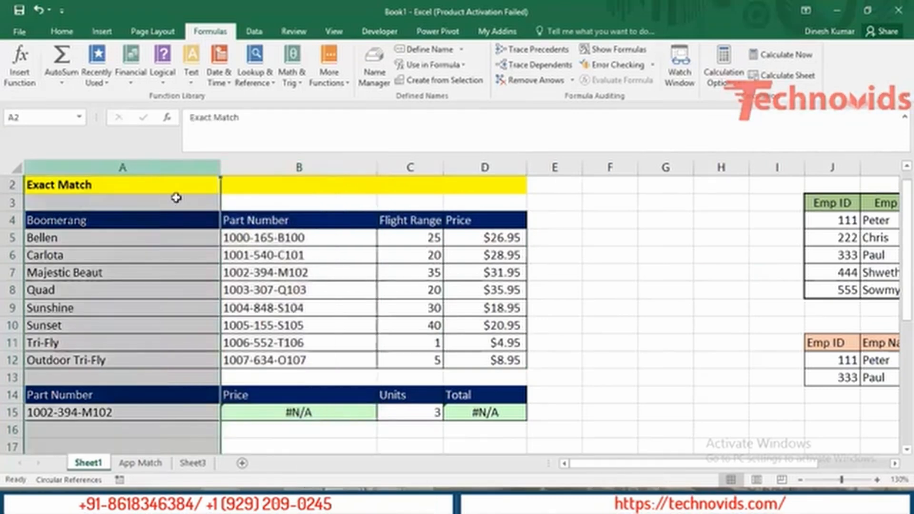
{"action": "left_click", "coordinate": [273, 253]}
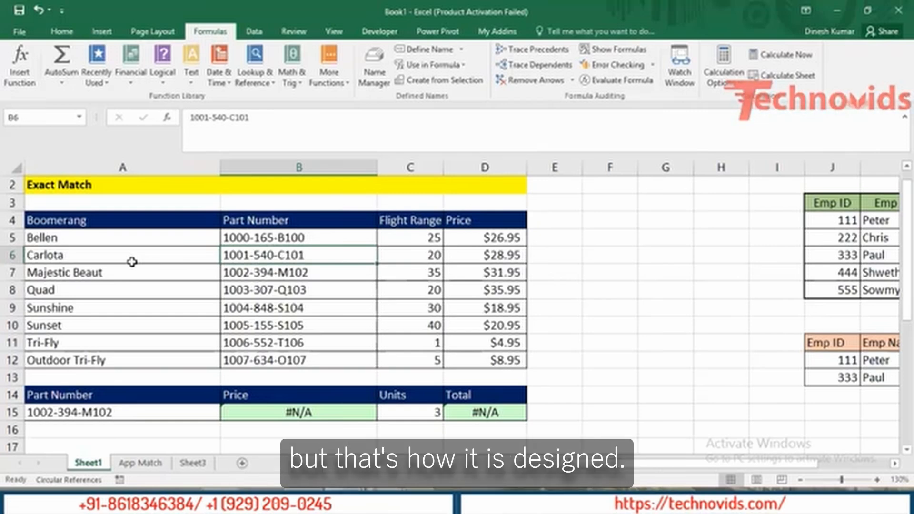
- Rebuild the Price formula in B15 as =VLOOKUP(A15,$B$4:$D$12,3,0) and check the Total formula in D15
{"action": "left_click", "coordinate": [256, 414]}
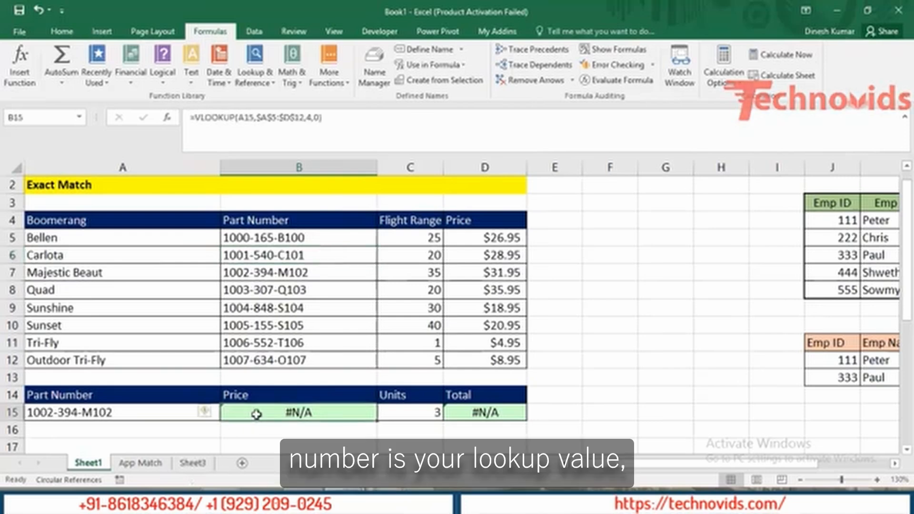
{"action": "type", "text": "=vl"}
{"action": "key", "text": "Tab"}
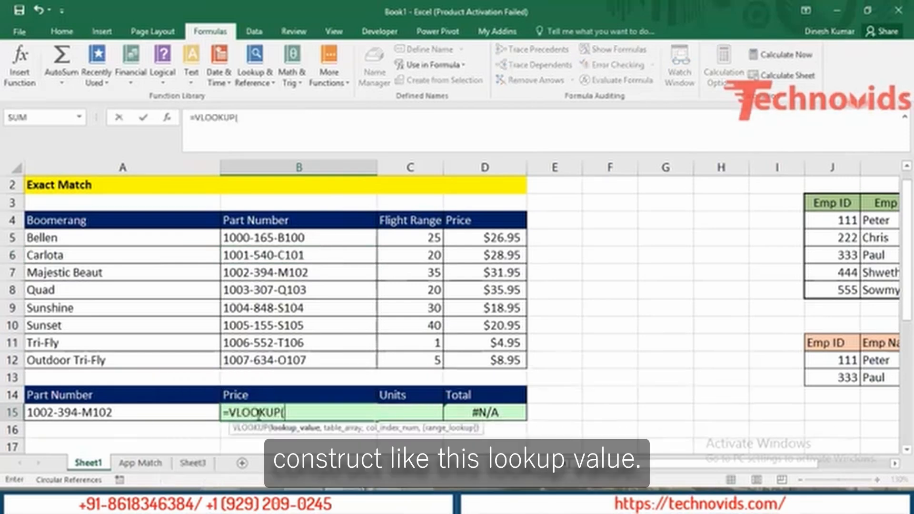
{"action": "left_click", "coordinate": [155, 408]}
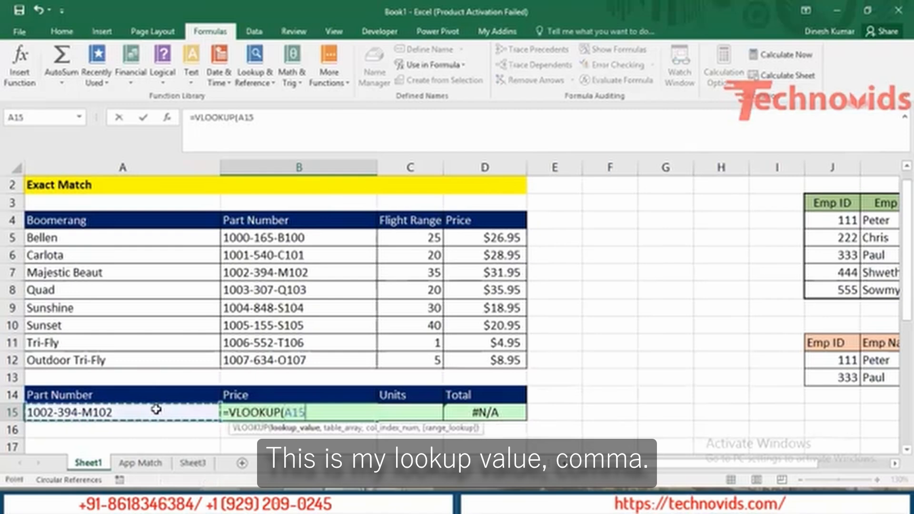
{"action": "type", "text": ","}
{"action": "left_click", "coordinate": [305, 222]}
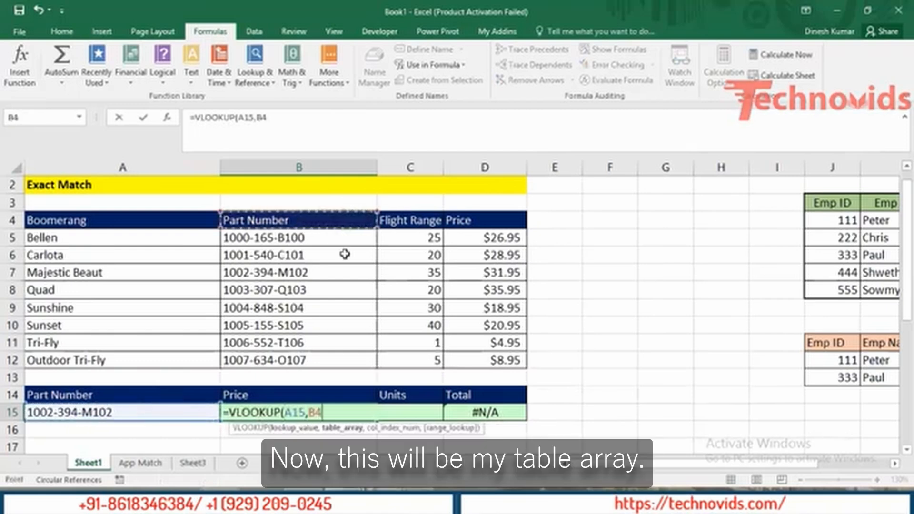
{"action": "left_click_drag", "start_coordinate": [345, 255], "coordinate": [473, 358]}
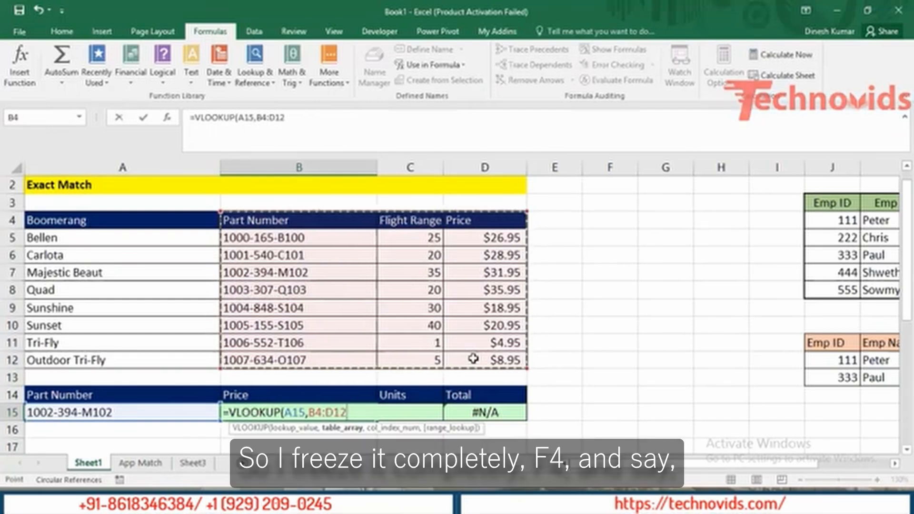
{"action": "key", "text": "F4"}
{"action": "type", "text": ","}
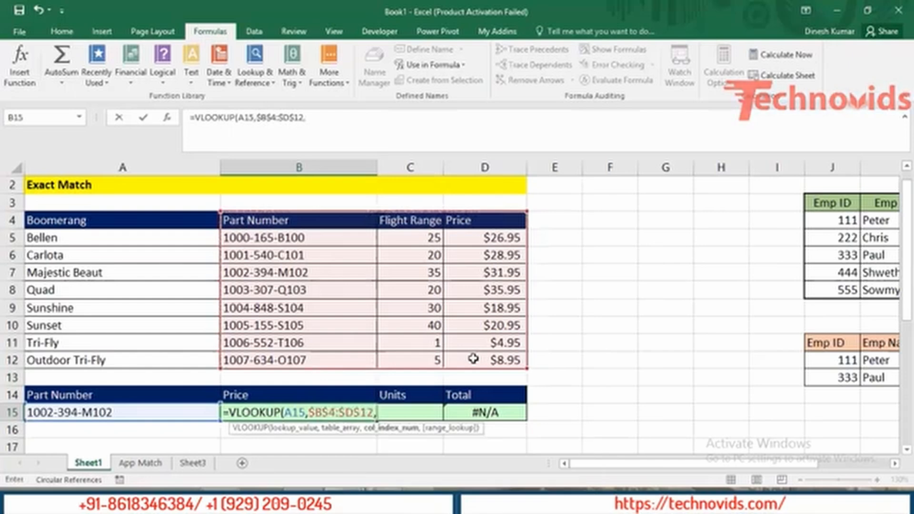
{"action": "type", "text": "3"}
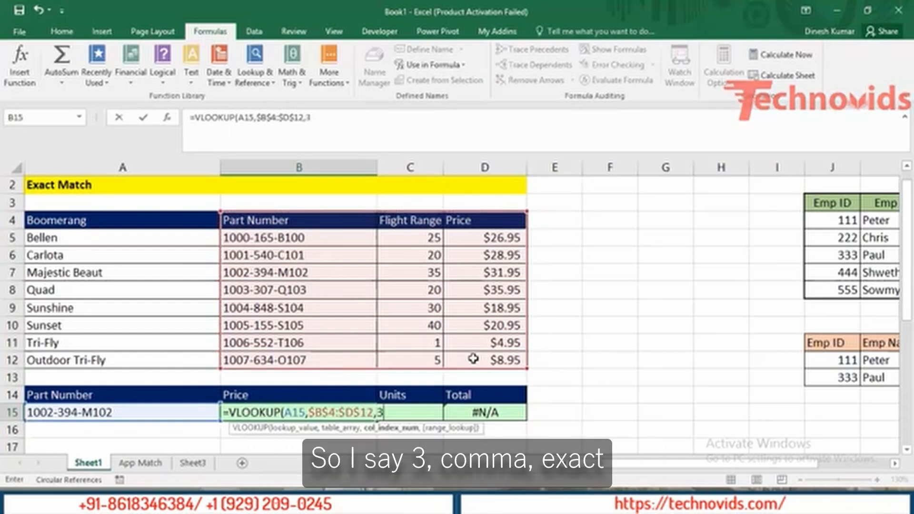
{"action": "type", "text": ",0)"}
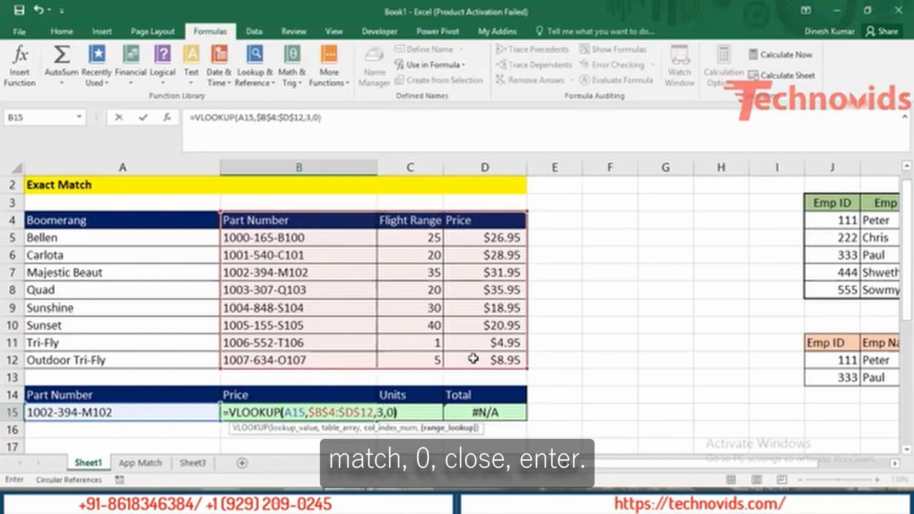
{"action": "key", "text": "Return"}
{"action": "key", "text": "Up"}
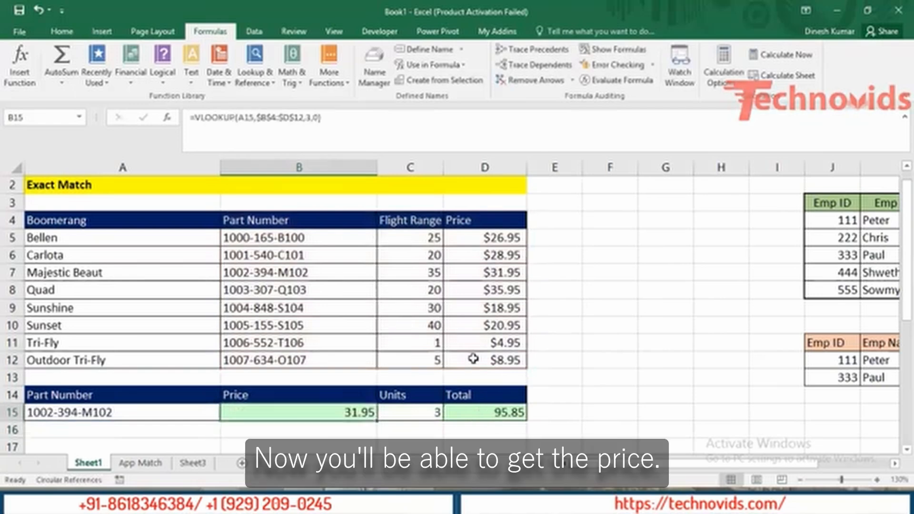
{"action": "key", "text": "Right"}
{"action": "key", "text": "Right"}
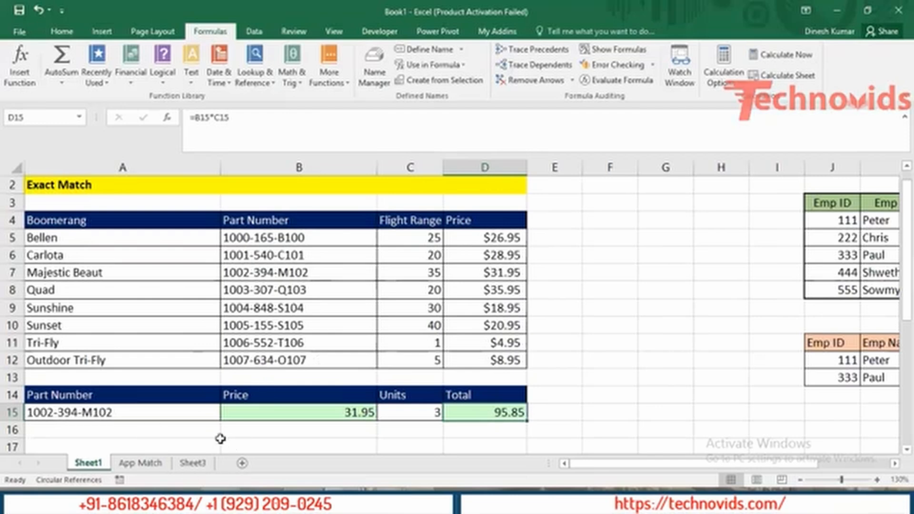
- Look through the VLOOKUP #N/A and IFERROR or IF example and the Data Validation example below row 15
{"action": "left_click", "coordinate": [266, 430]}
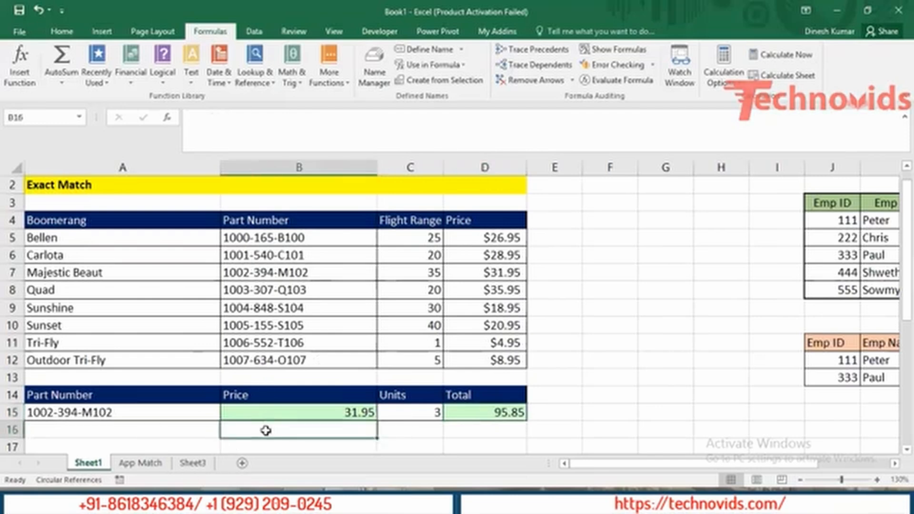
{"action": "scroll", "coordinate": [266, 430], "scroll_direction": "down", "scroll_amount": 2}
{"action": "left_click", "coordinate": [265, 430]}
{"action": "key", "text": "Up"}
{"action": "key", "text": "Up"}
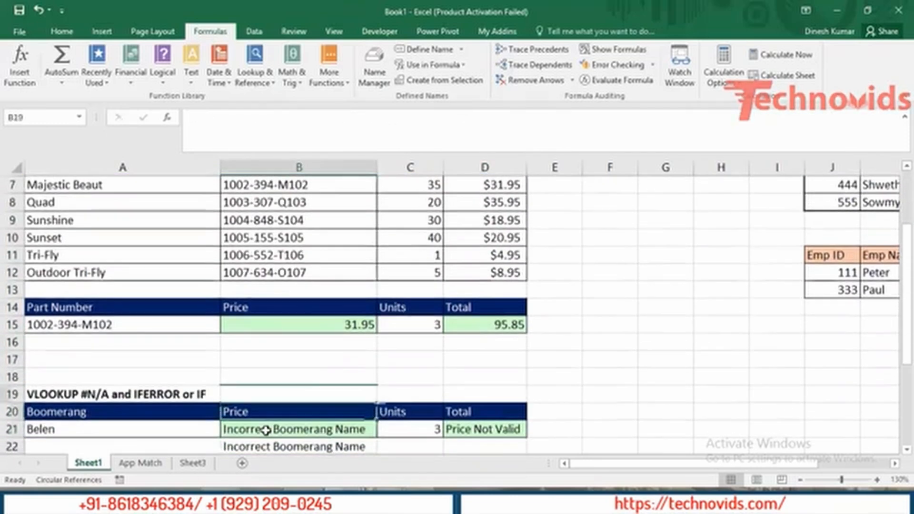
{"action": "key", "text": "Down"}
{"action": "key", "text": "Down"}
{"action": "key", "text": "Down"}
{"action": "key", "text": "Down"}
{"action": "key", "text": "Down"}
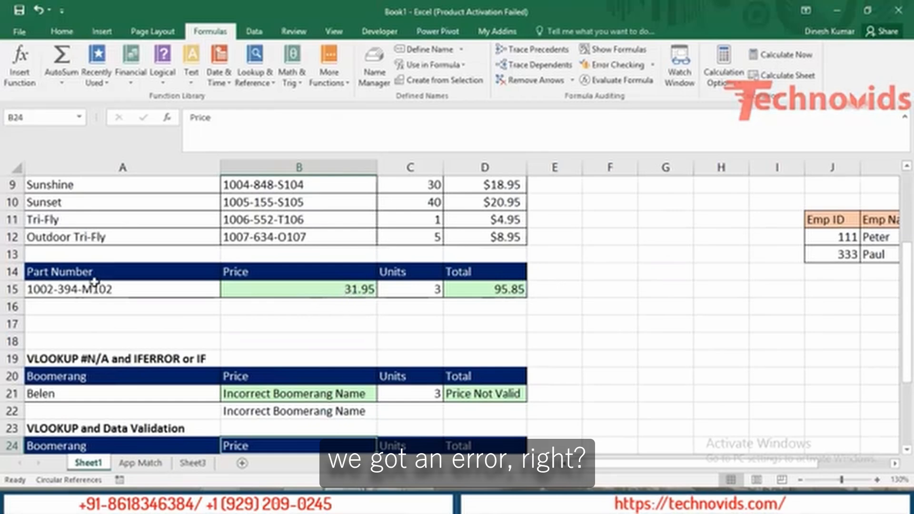
- Undo the rewritten price formula in B15 and inspect the arguments of the restored VLOOKUP
{"action": "left_click", "coordinate": [123, 270]}
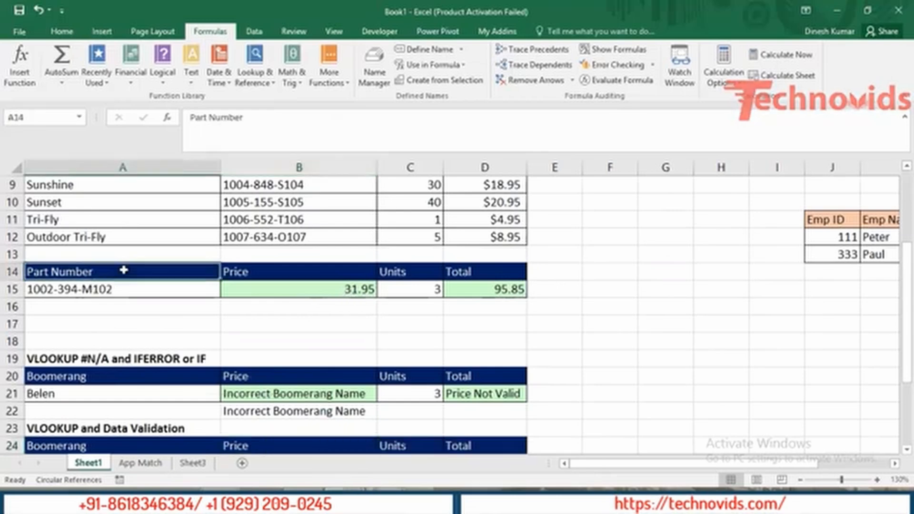
{"action": "key", "text": "ctrl+z"}
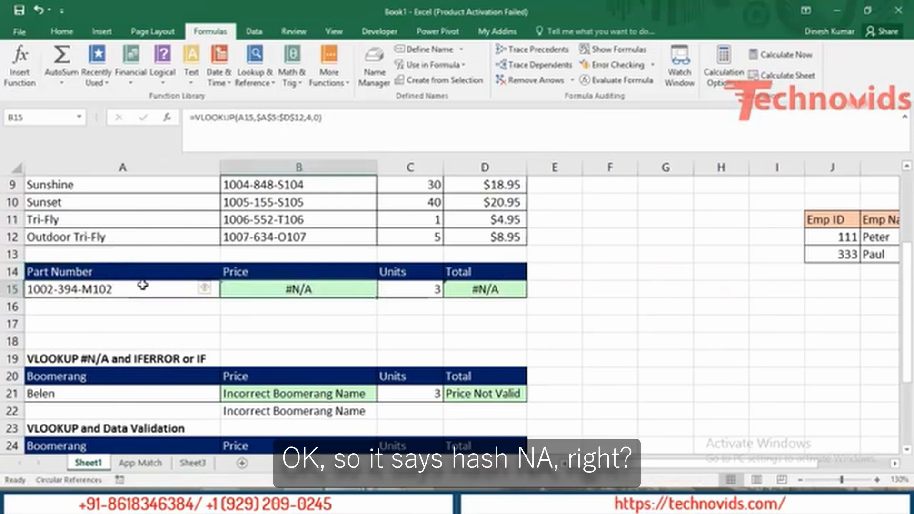
{"action": "double_click", "coordinate": [287, 289]}
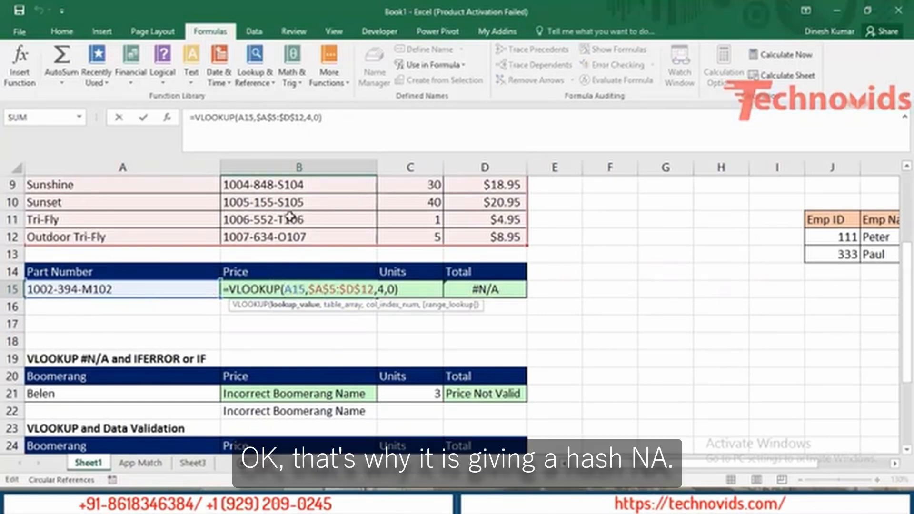
{"action": "key", "text": "Escape"}
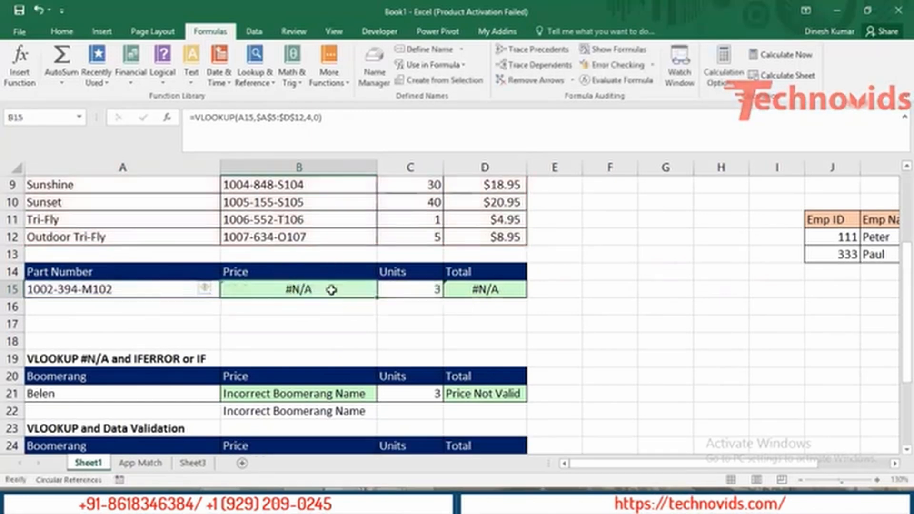
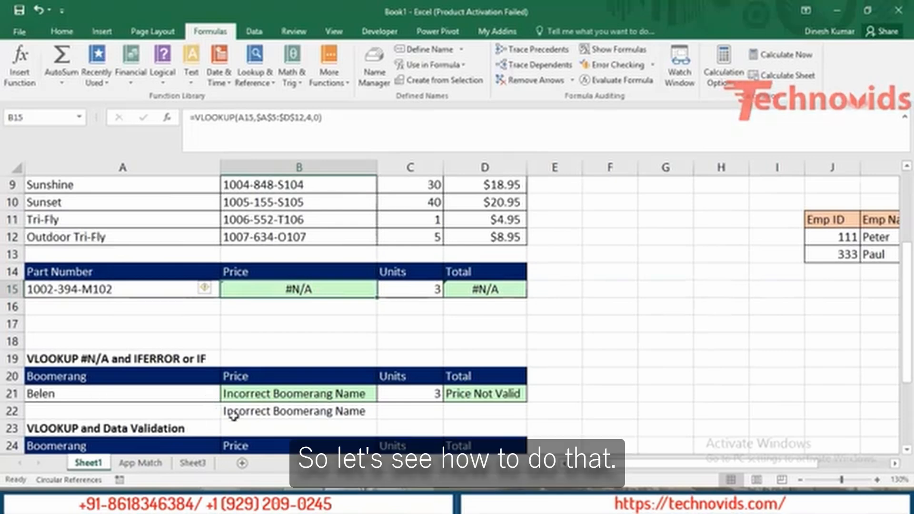
- Review B21's IFERROR formula and enter =IFERROR(1/0,"Sorry its an Error") in F21 as a custom error message example
{"action": "double_click", "coordinate": [276, 395]}
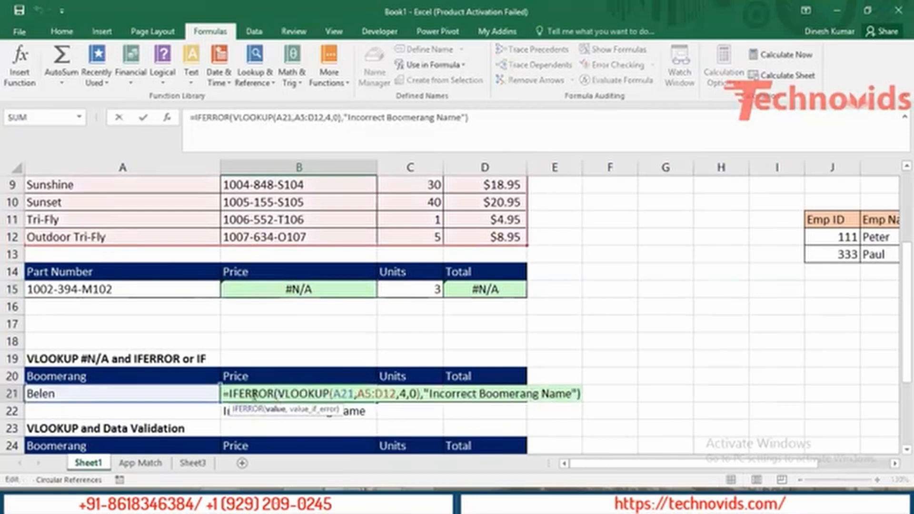
{"action": "key", "text": "ctrl+Return"}
{"action": "key", "text": "Right"}
{"action": "key", "text": "Right"}
{"action": "key", "text": "Right"}
{"action": "key", "text": "Right"}
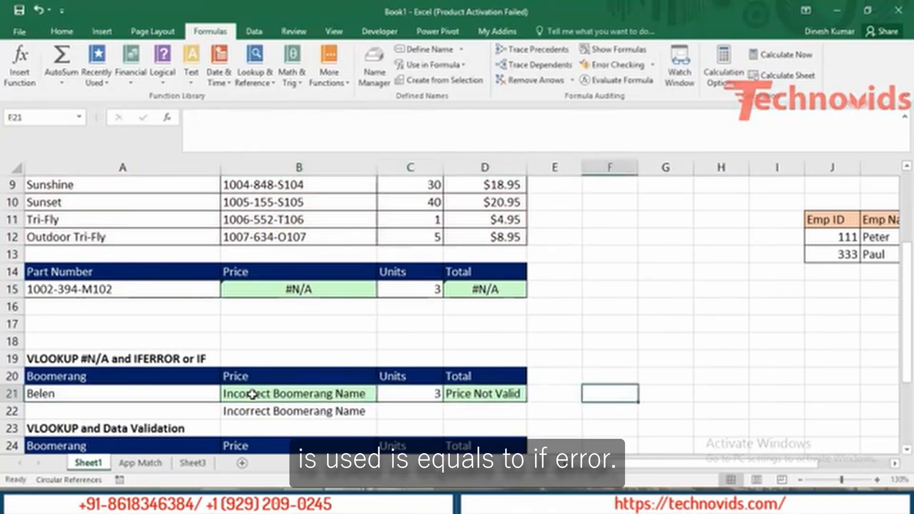
{"action": "type", "text": "=ife"}
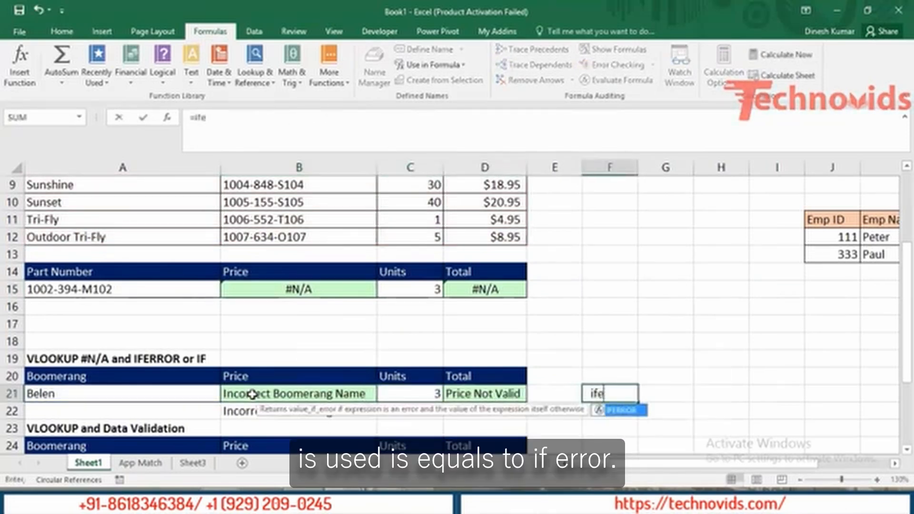
{"action": "key", "text": "Tab"}
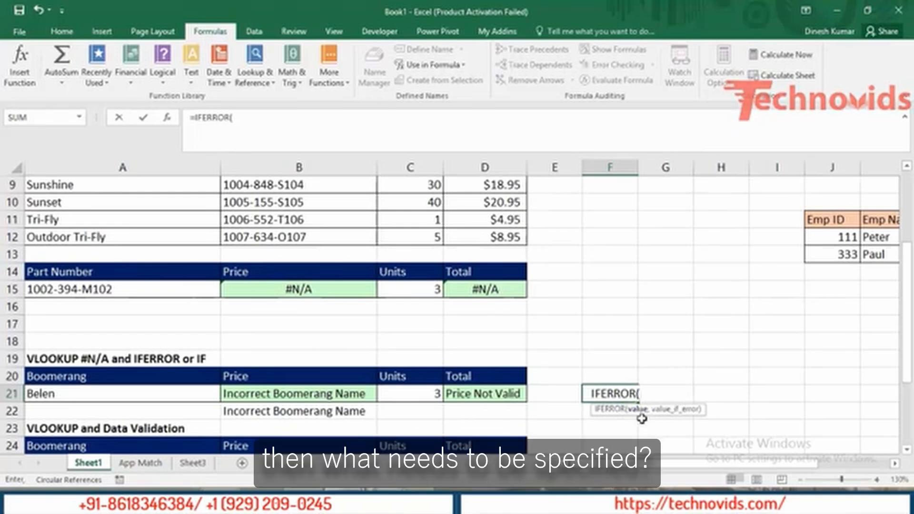
{"action": "type", "text": "/0"}
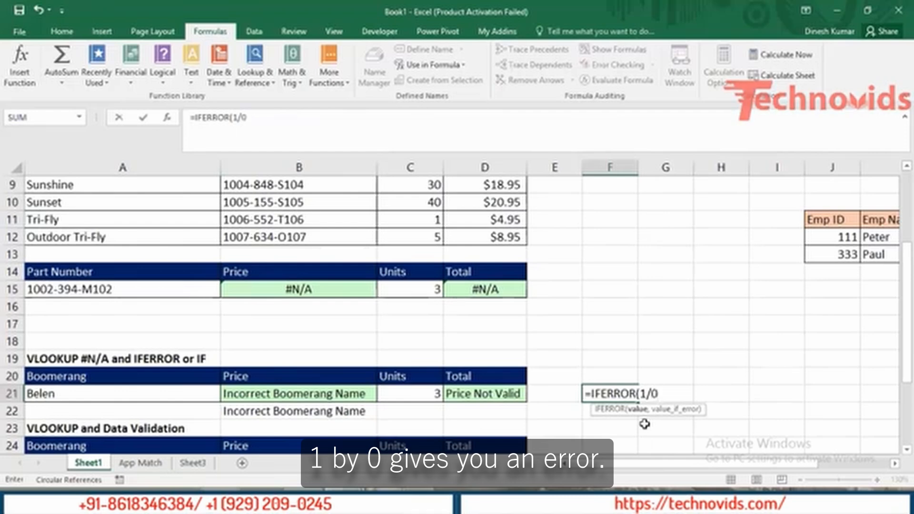
{"action": "type", "text": ","}
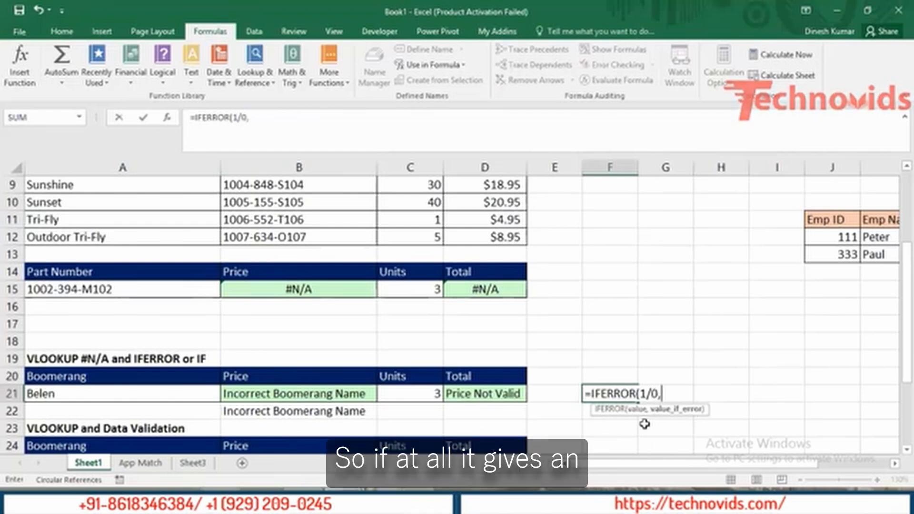
{"action": "type", "text": "\""}
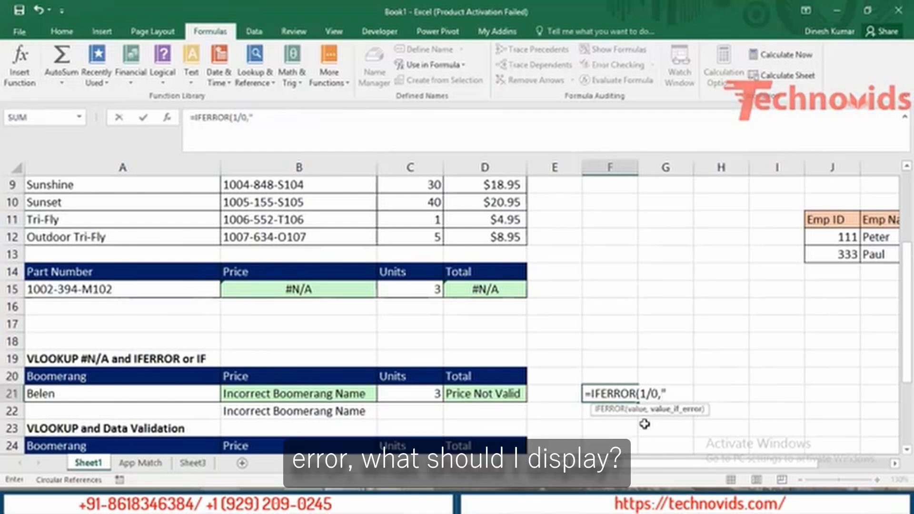
{"action": "type", "text": "S"}
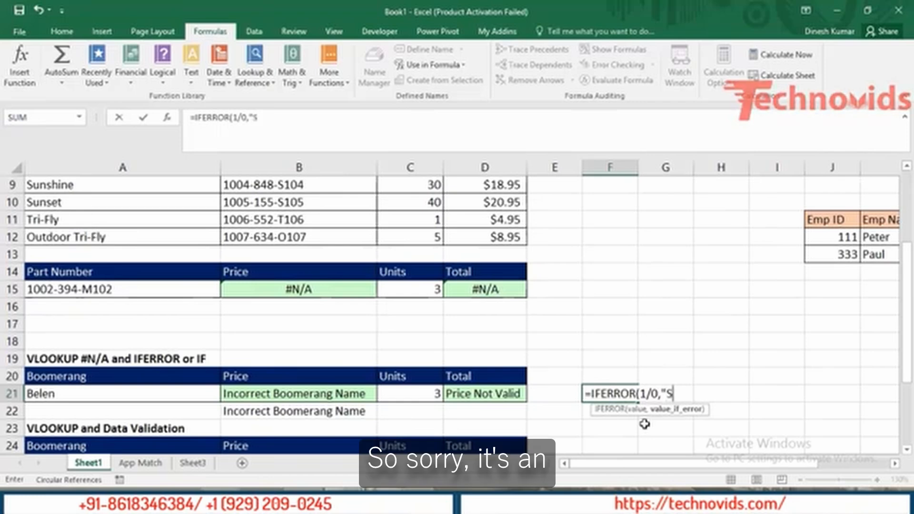
{"action": "type", "text": "orry its a"}
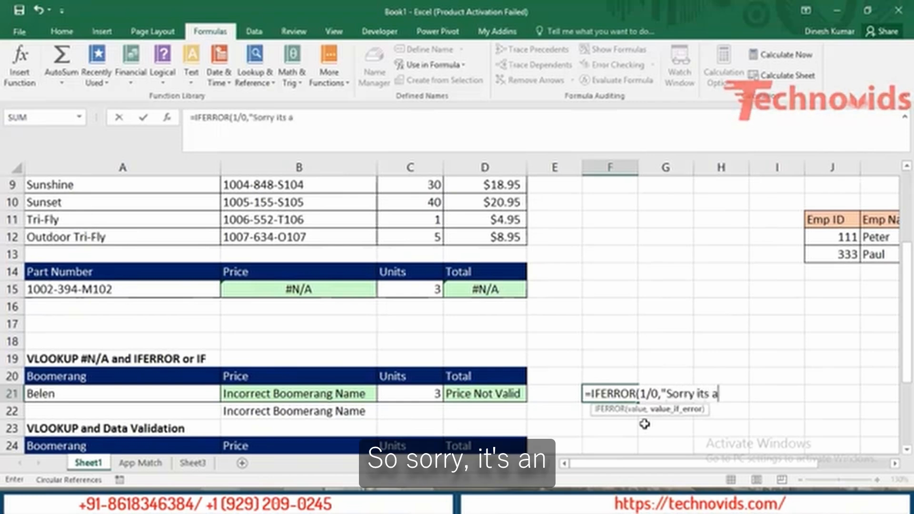
{"action": "type", "text": "n Error\""}
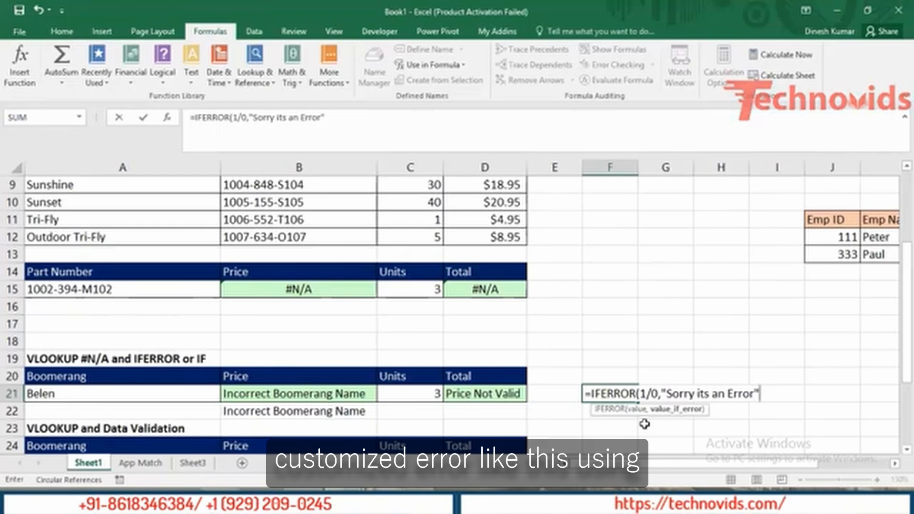
{"action": "type", "text": ")"}
{"action": "key", "text": "Return"}
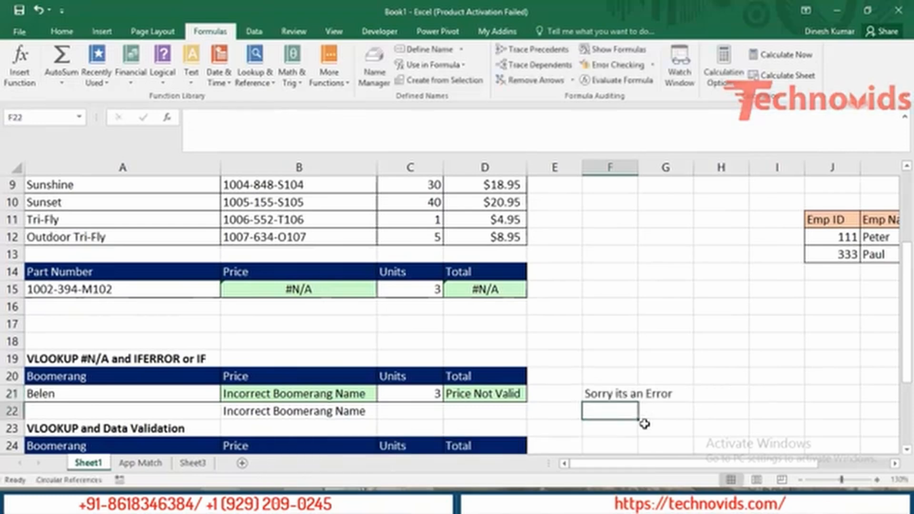
- Clear the sample IFERROR formula from F21 and return to the price formula in B21
{"action": "key", "text": "Up"}
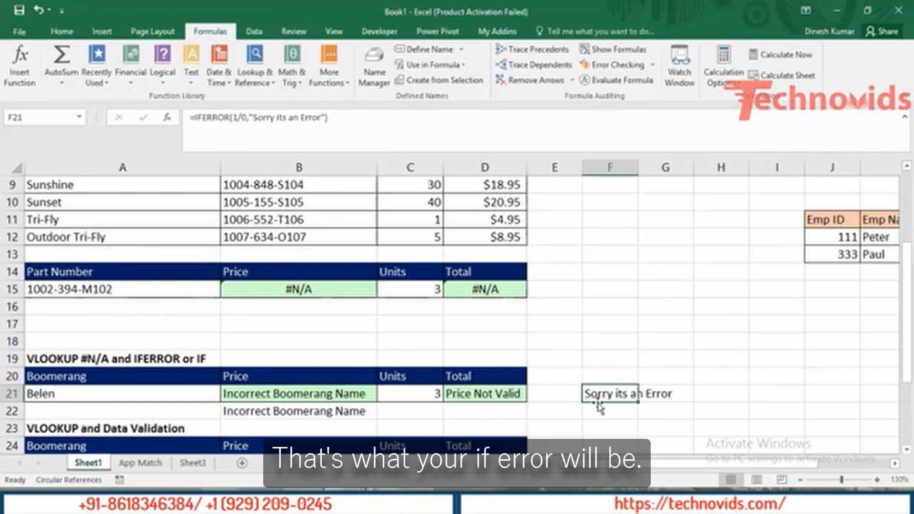
{"action": "key", "text": "Delete"}
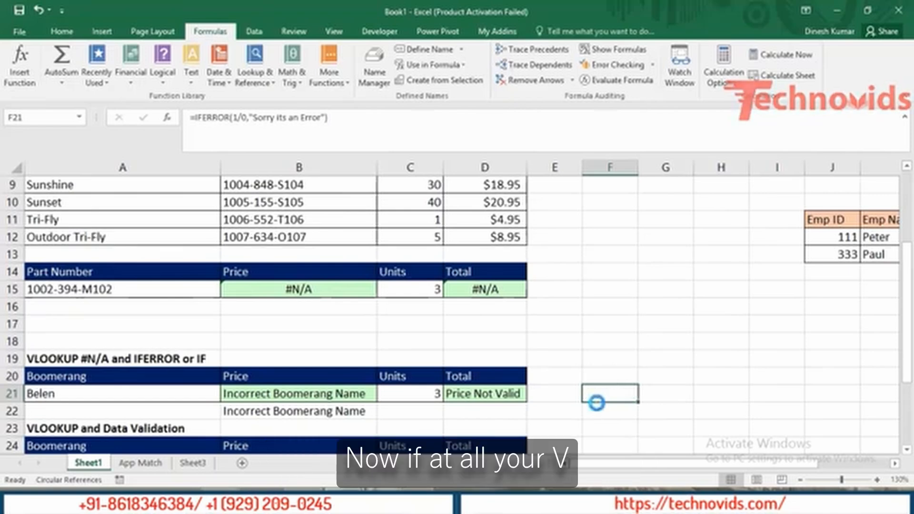
{"action": "key", "text": "Left"}
{"action": "key", "text": "Left"}
{"action": "key", "text": "Left"}
{"action": "key", "text": "Left"}
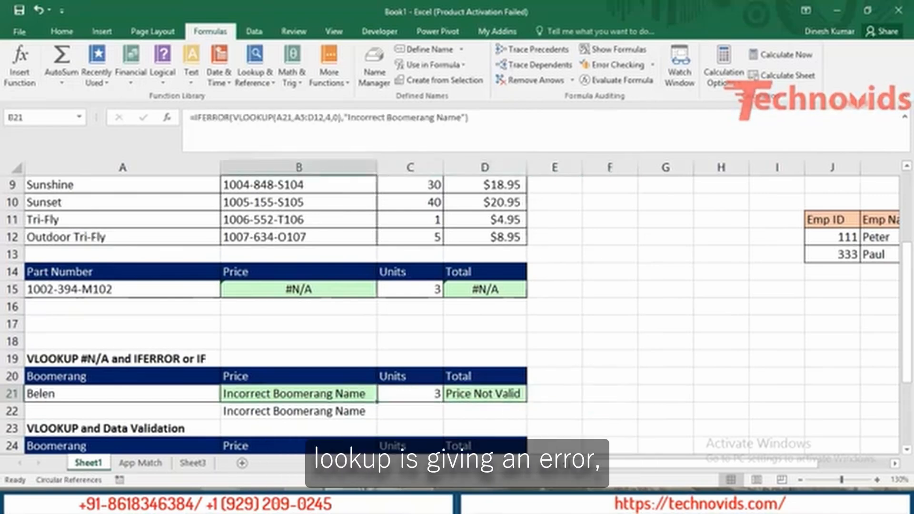
- Inspect the VLOOKUP and custom message arguments of the IFERROR formula in B21 without changing it
{"action": "double_click", "coordinate": [257, 393]}
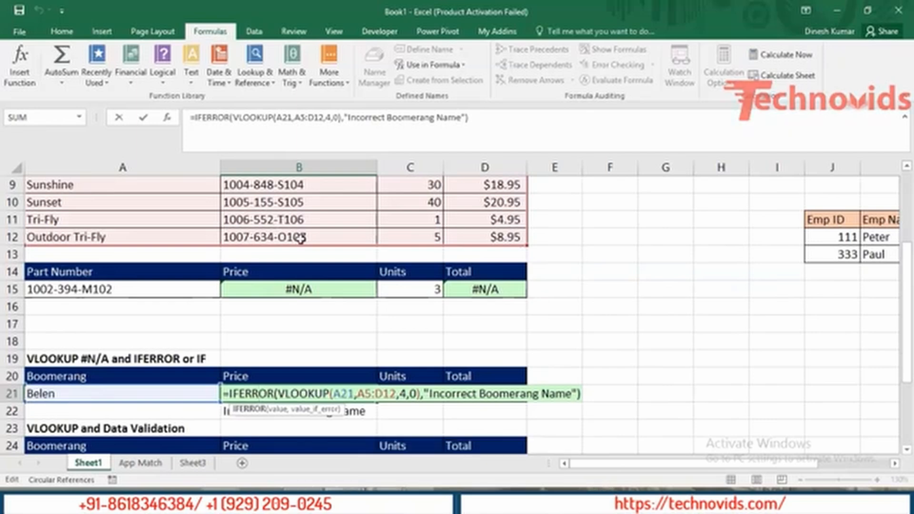
{"action": "key", "text": "ctrl+Return"}
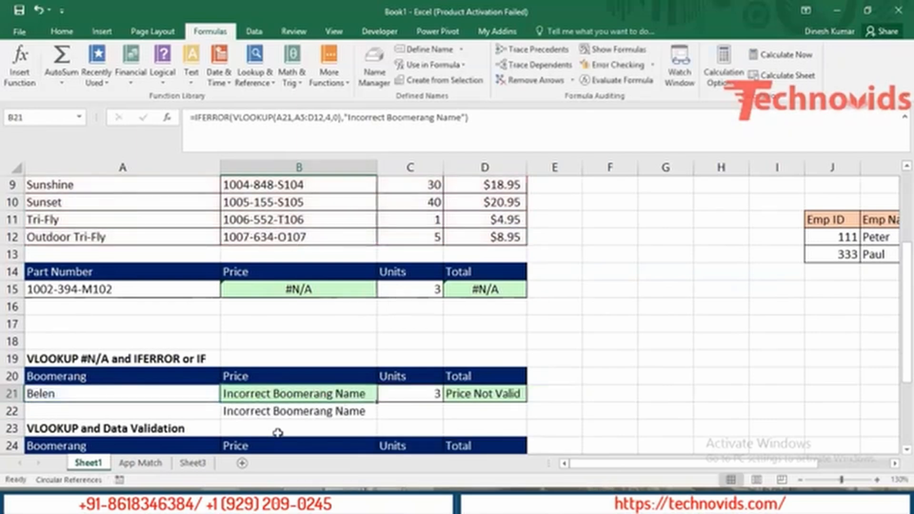
{"action": "double_click", "coordinate": [312, 394]}
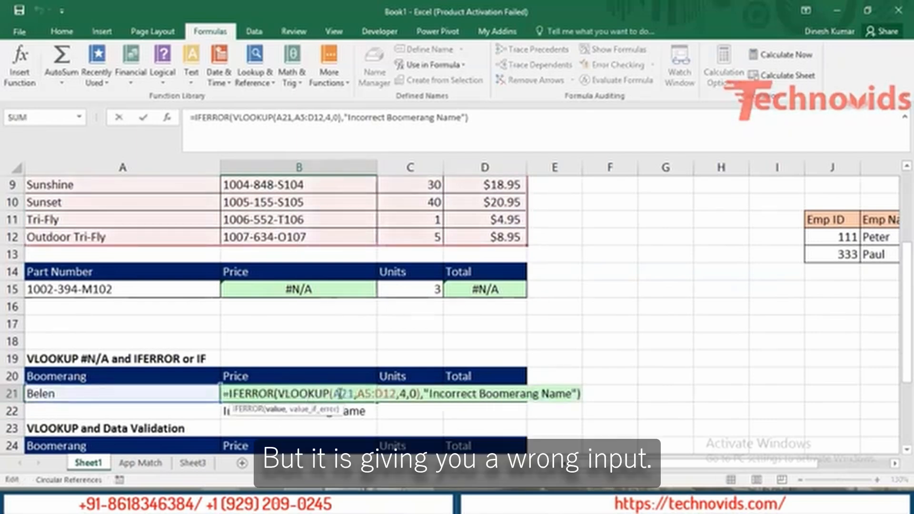
{"action": "key", "text": "Escape"}
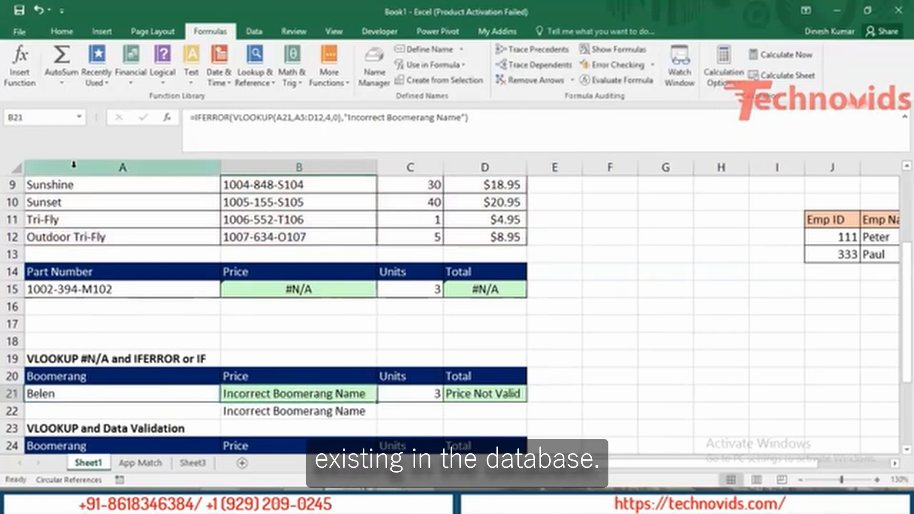
- Compare the boomerang name in A21 with the names in the lookup table starting at A5
{"action": "left_click", "coordinate": [96, 233]}
{"action": "key", "text": "ctrl+Up"}
{"action": "key", "text": "Down"}
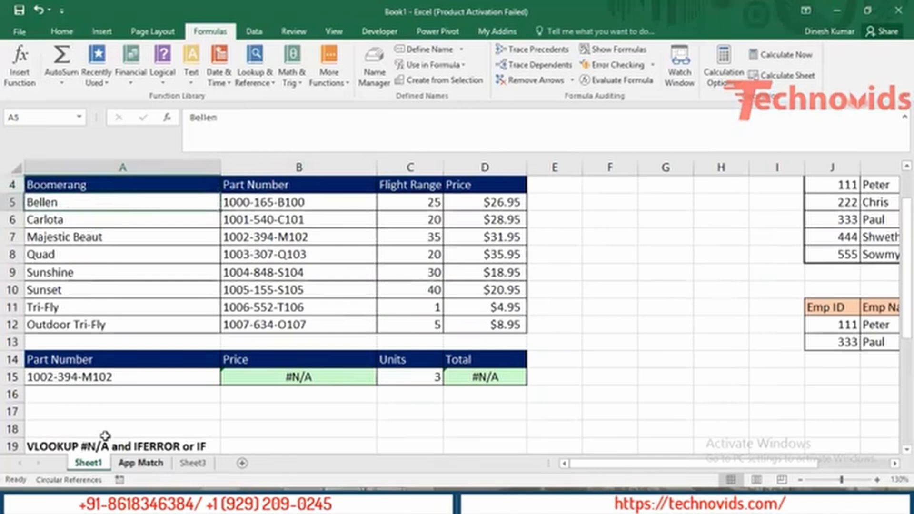
{"action": "left_click", "coordinate": [104, 415]}
{"action": "key", "text": "Down"}
{"action": "key", "text": "Down"}
{"action": "key", "text": "Down"}
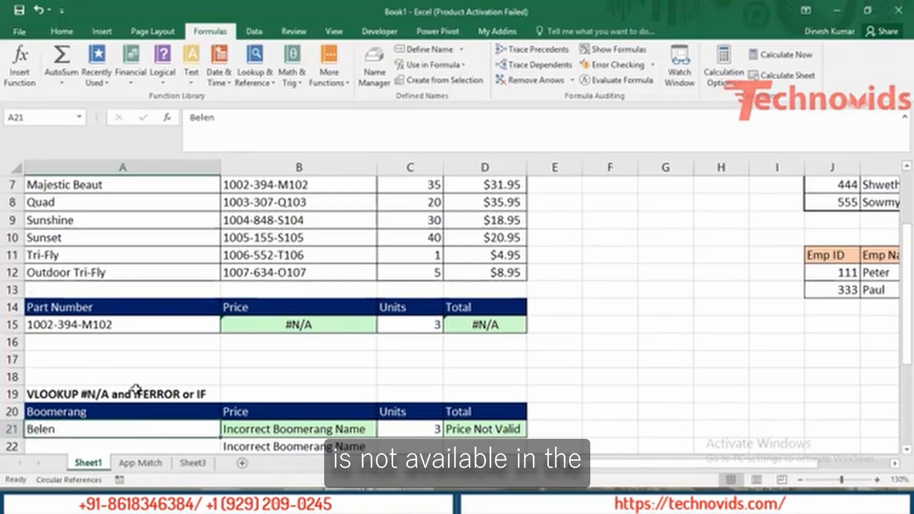
- Look through the Data Validation and Named Range lookup examples down to the VLOOKUP in B29
{"action": "left_click", "coordinate": [275, 435]}
{"action": "key", "text": "Down"}
{"action": "key", "text": "Down"}
{"action": "key", "text": "Down"}
{"action": "key", "text": "Down"}
{"action": "key", "text": "Down"}
{"action": "key", "text": "Down"}
{"action": "key", "text": "Down"}
{"action": "key", "text": "Down"}
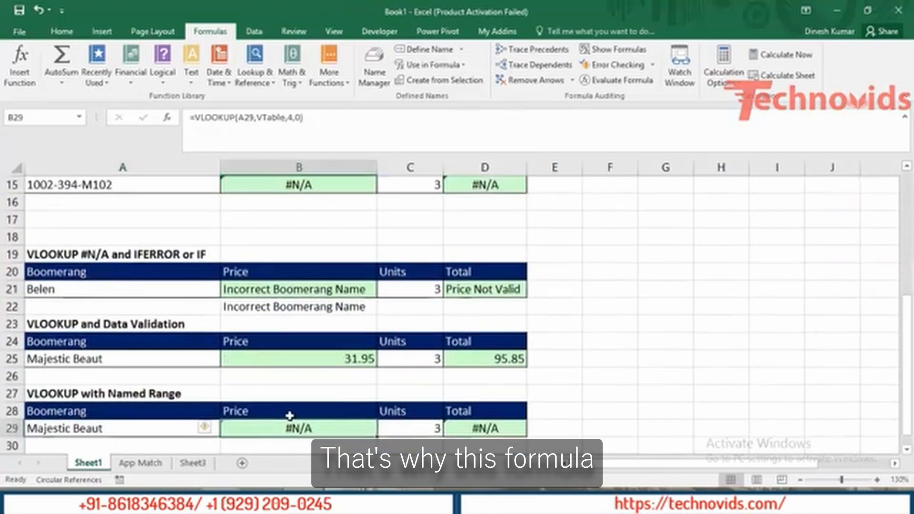
- Evaluate the VLOOKUP(A21,A5:D12,4,0) part inside B21's IFERROR formula, then undo the evaluation and keep the formula
{"action": "double_click", "coordinate": [285, 288]}
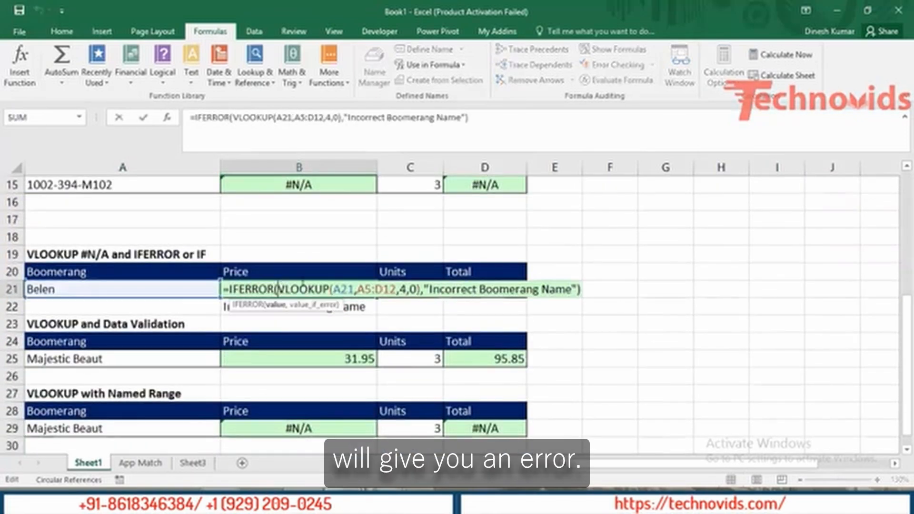
{"action": "key", "text": "shift+Right"}
{"action": "key", "text": "shift+Right"}
{"action": "key", "text": "shift+Right"}
{"action": "key", "text": "shift+Right"}
{"action": "key", "text": "shift+Right"}
{"action": "key", "text": "shift+Right"}
{"action": "key", "text": "shift+Right"}
{"action": "key", "text": "shift+Right"}
{"action": "key", "text": "shift+Right"}
{"action": "key", "text": "shift+Right"}
{"action": "key", "text": "shift+Right"}
{"action": "key", "text": "shift+Right"}
{"action": "key", "text": "shift+Right"}
{"action": "key", "text": "shift+Right"}
{"action": "key", "text": "shift+Right"}
{"action": "key", "text": "shift+Right"}
{"action": "key", "text": "shift+Right"}
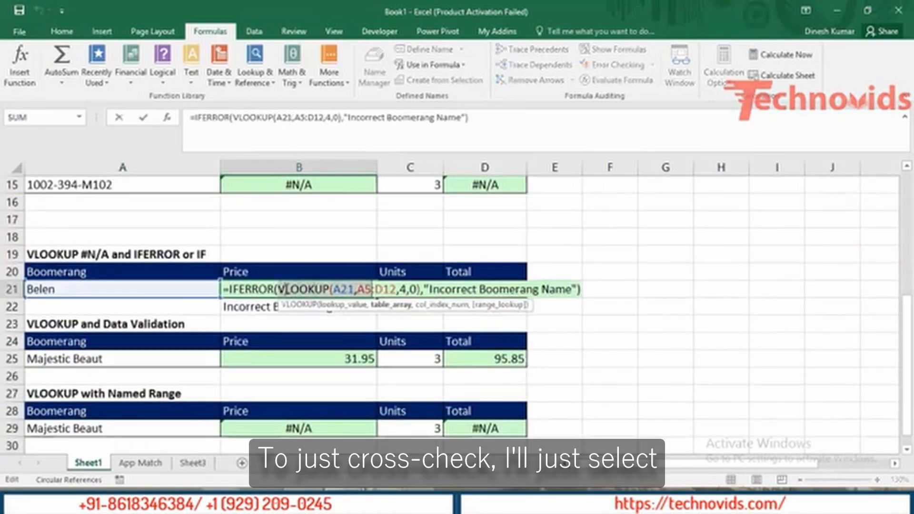
{"action": "key", "text": "shift+Right"}
{"action": "key", "text": "shift+Right"}
{"action": "key", "text": "shift+Right"}
{"action": "key", "text": "shift+Right"}
{"action": "key", "text": "shift+Right"}
{"action": "key", "text": "shift+Right"}
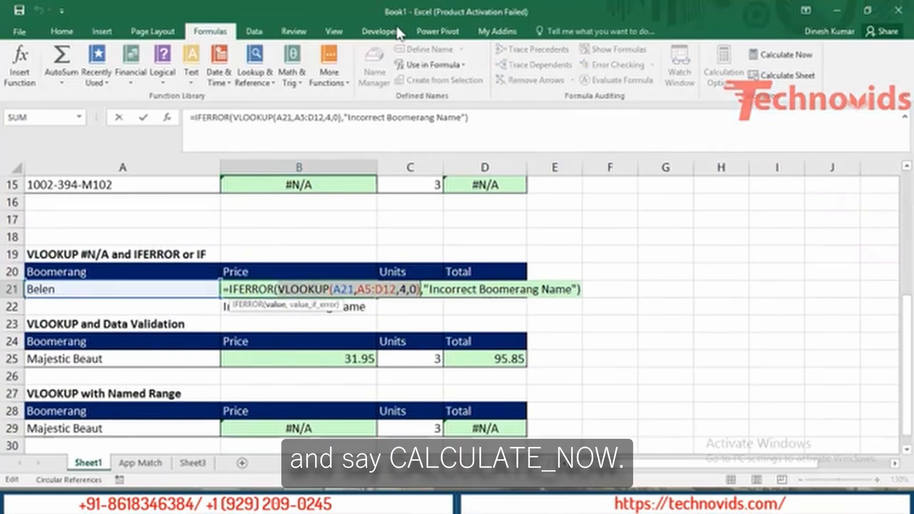
{"action": "key", "text": "F9"}
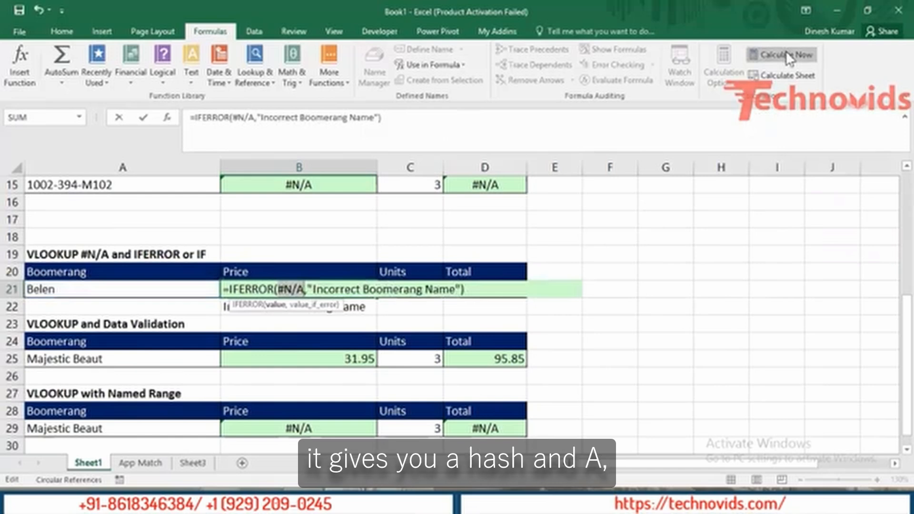
{"action": "key", "text": "ctrl+z"}
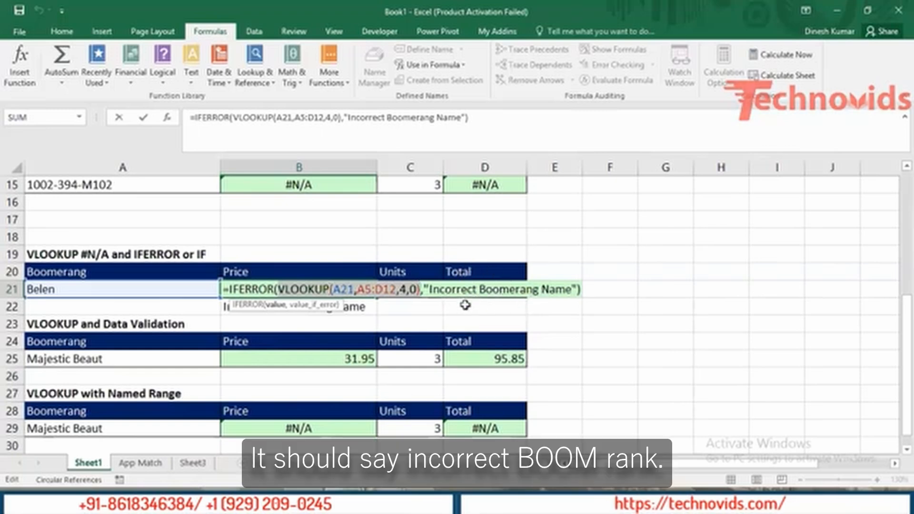
{"action": "key", "text": "Return"}
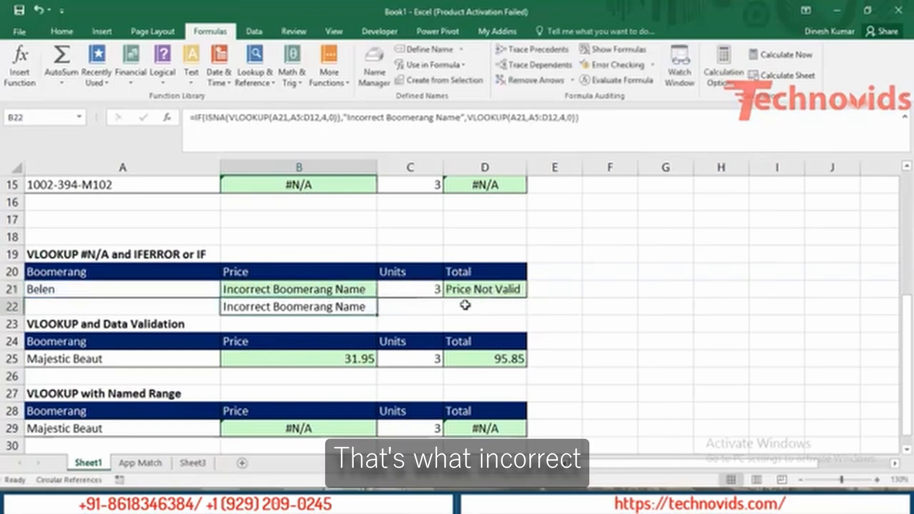
- Correct the boomerang name in A21 to Bellen and check the price and total in row 21
{"action": "key", "text": "Up"}
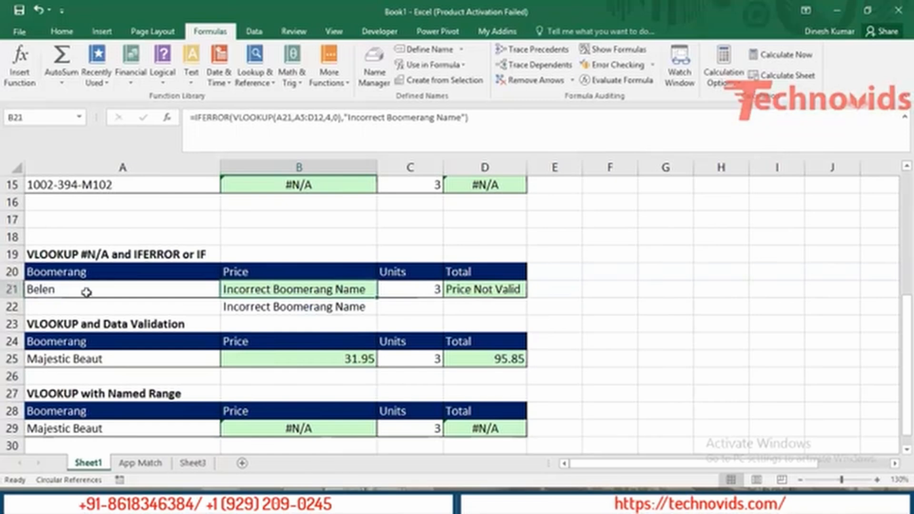
{"action": "double_click", "coordinate": [69, 292]}
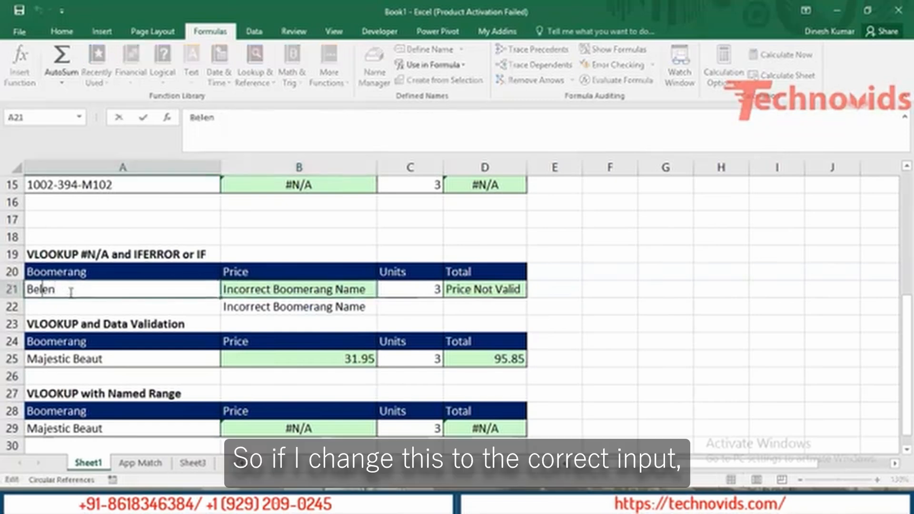
{"action": "type", "text": "l"}
{"action": "key", "text": "Return"}
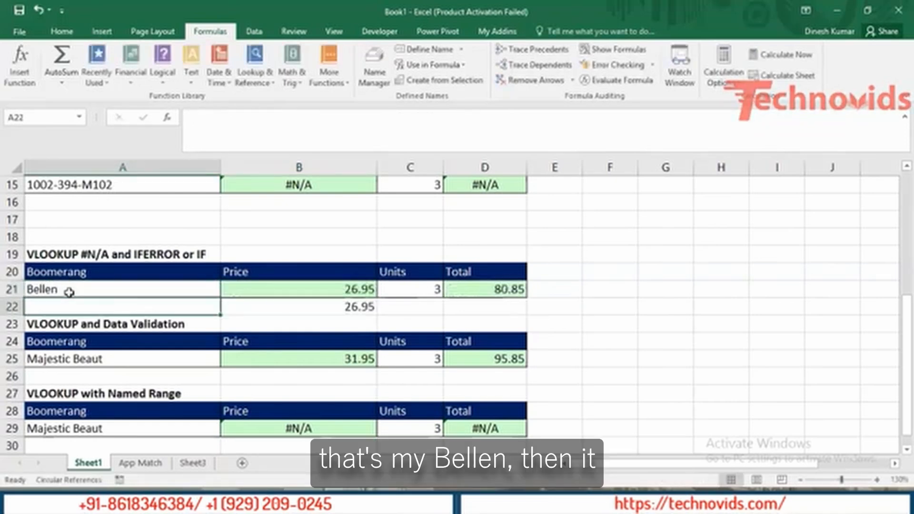
{"action": "key", "text": "Up"}
{"action": "key", "text": "Right"}
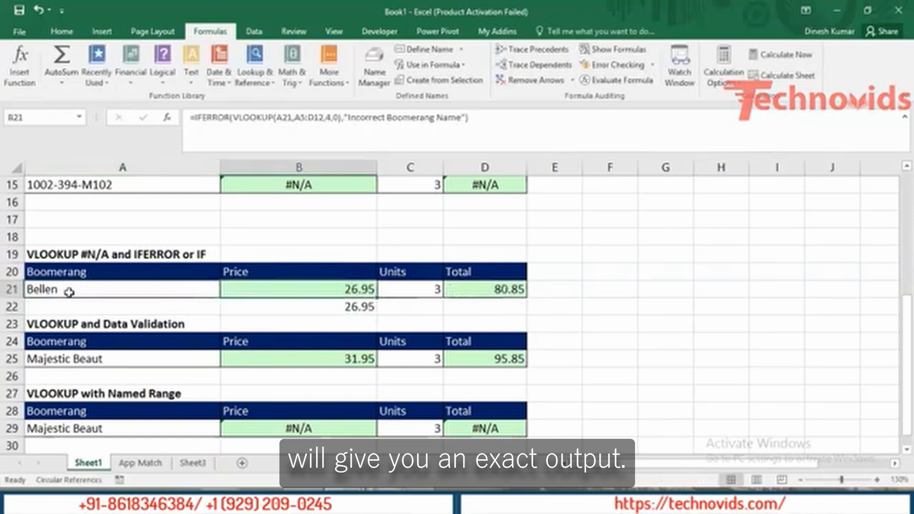
{"action": "key", "text": "Right"}
{"action": "key", "text": "Right"}
{"action": "key", "text": "Left"}
{"action": "key", "text": "Left"}
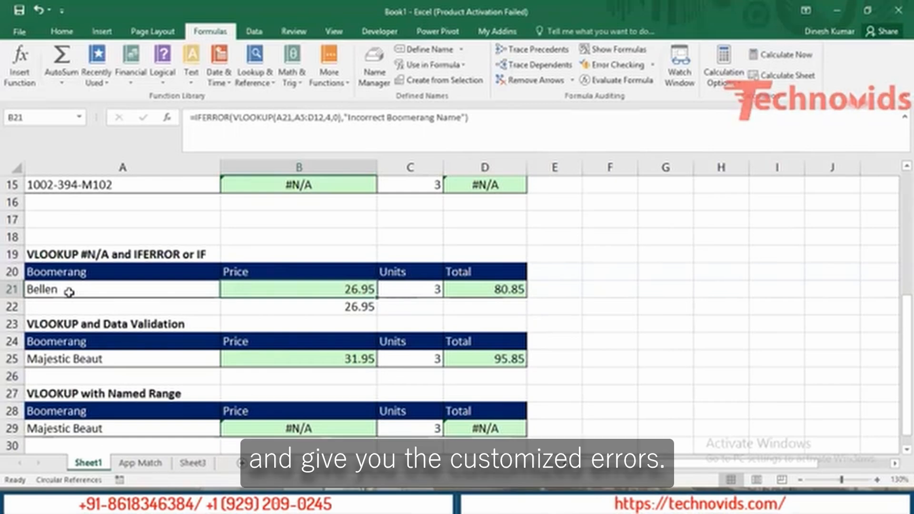
- Change the boomerang name in A21 back to Belen and review the IFERROR formula in B21
{"action": "left_click", "coordinate": [69, 292]}
{"action": "double_click", "coordinate": [70, 292]}
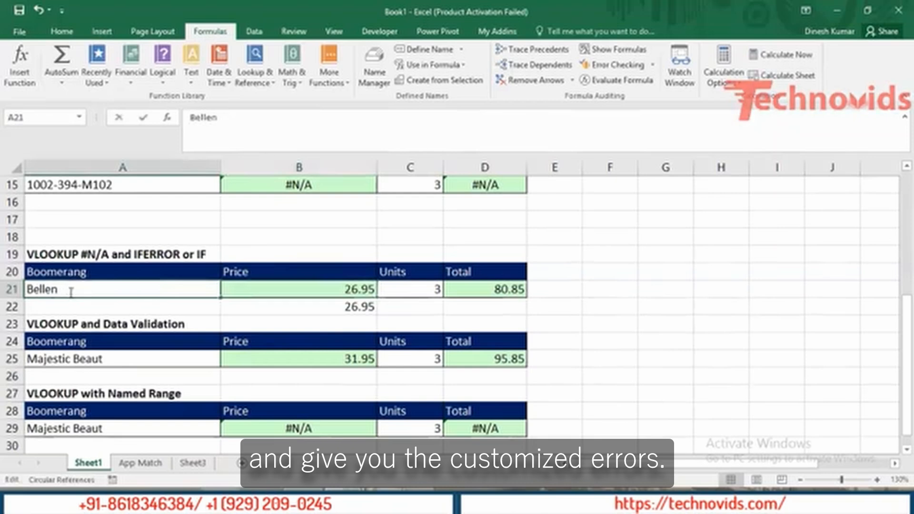
{"action": "key", "text": "Left"}
{"action": "key", "text": "Left"}
{"action": "key", "text": "BackSpace"}
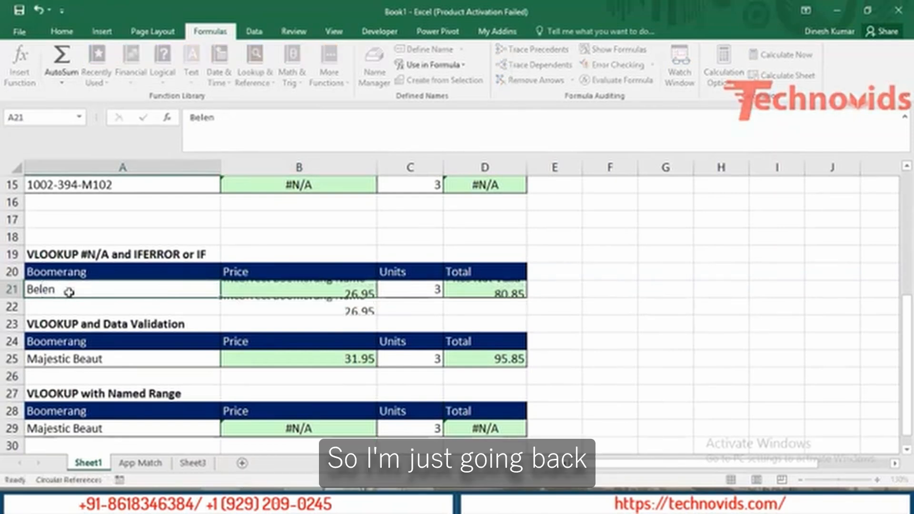
{"action": "key", "text": "Return"}
{"action": "key", "text": "Up"}
{"action": "key", "text": "Right"}
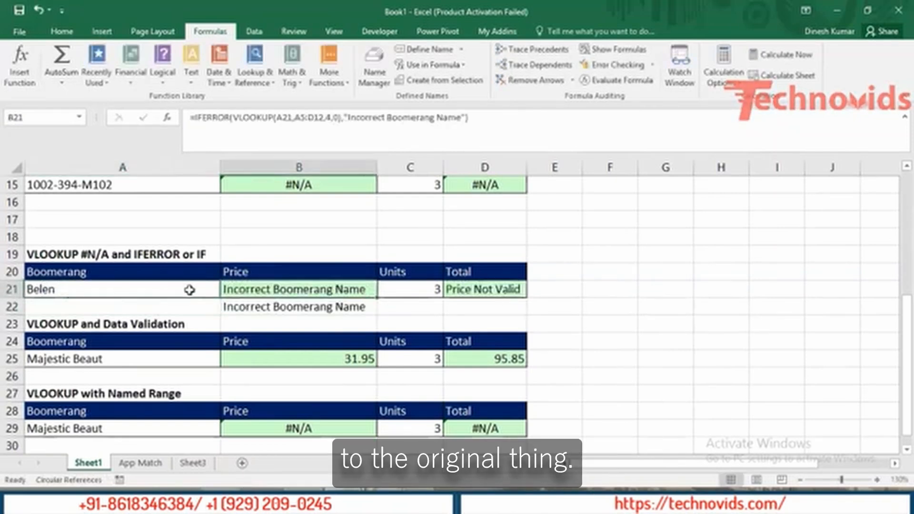
{"action": "double_click", "coordinate": [279, 289]}
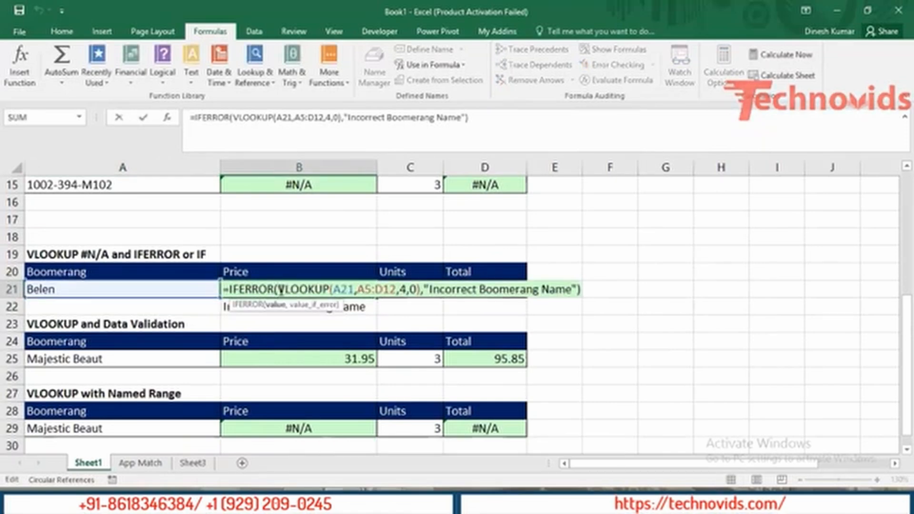
{"action": "key", "text": "Escape"}
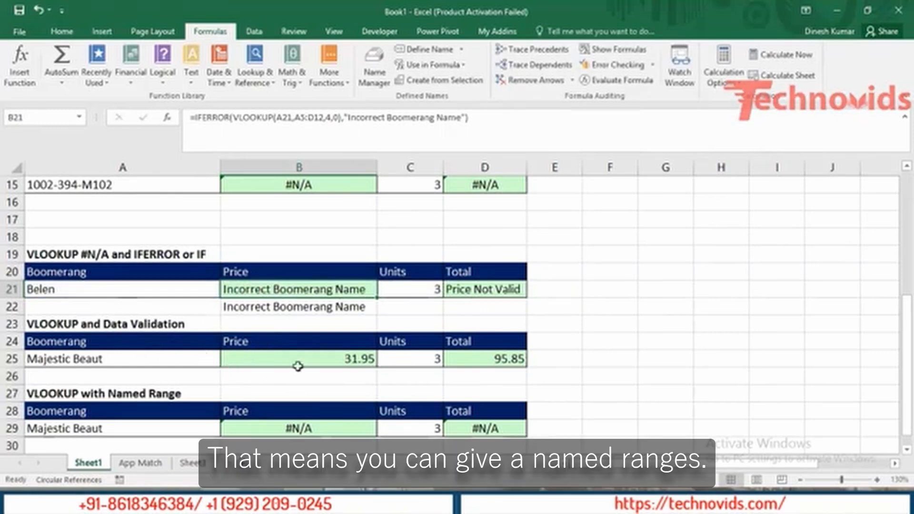
- Select the boomerang data in A5:D12 without its header row and name the range BTable
{"action": "left_click", "coordinate": [238, 214]}
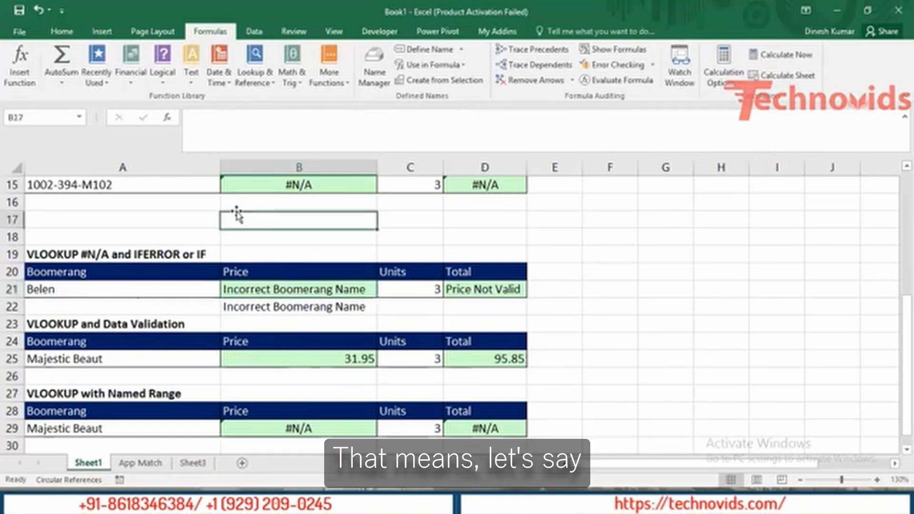
{"action": "key", "text": "ctrl+Home"}
{"action": "key", "text": "Down"}
{"action": "key", "text": "Down"}
{"action": "key", "text": "Down"}
{"action": "key", "text": "Down"}
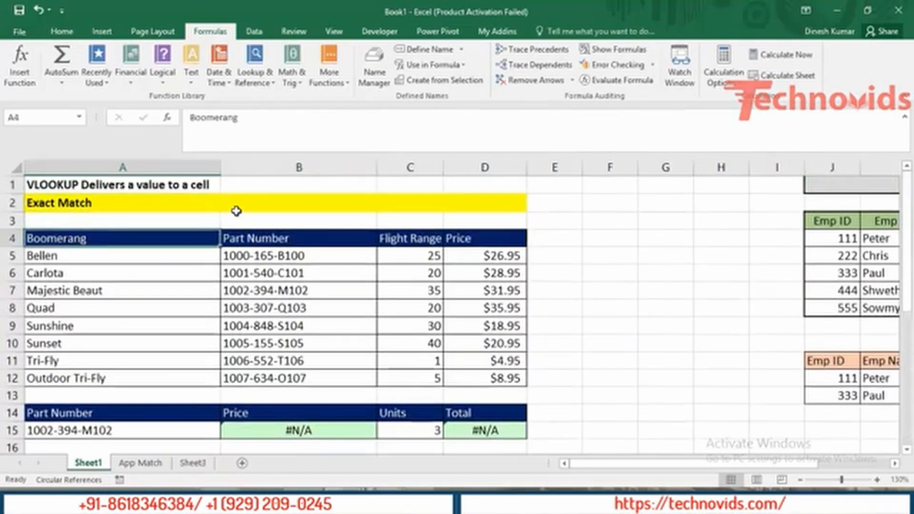
{"action": "key", "text": "ctrl+shift+Right"}
{"action": "key", "text": "ctrl+shift+Down"}
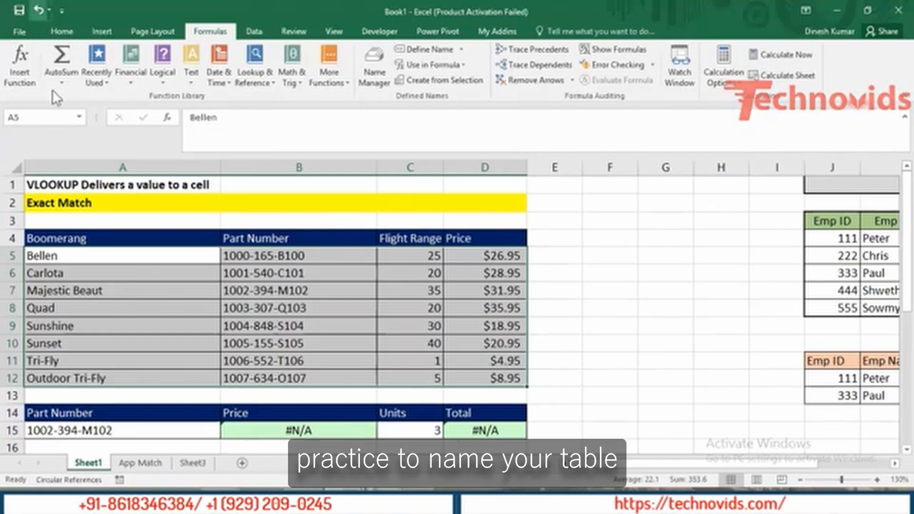
{"action": "left_click", "coordinate": [39, 116]}
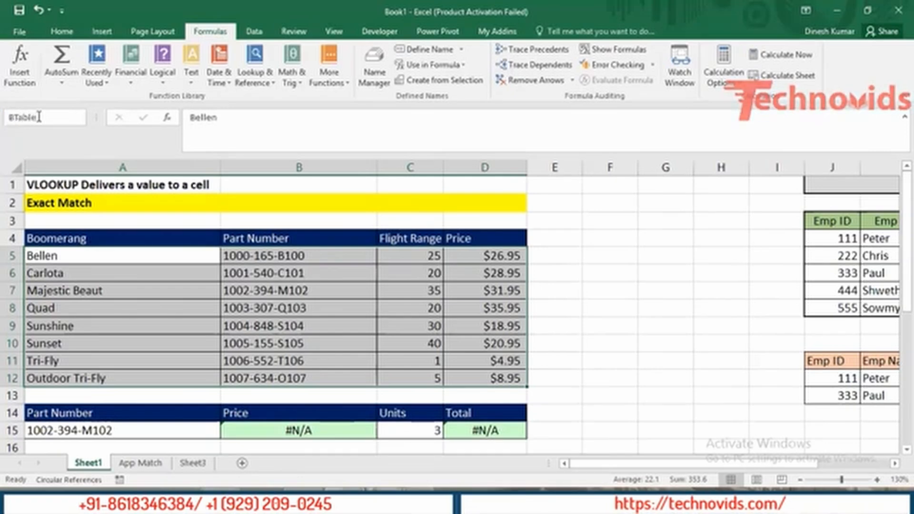
{"action": "key", "text": "Return"}
- Reselect A5:D12 to check the name given to the boomerang table range
{"action": "key", "text": "Down"}
{"action": "key", "text": "Up"}
{"action": "key", "text": "ctrl+shift+Right"}
{"action": "key", "text": "ctrl+shift+Down"}
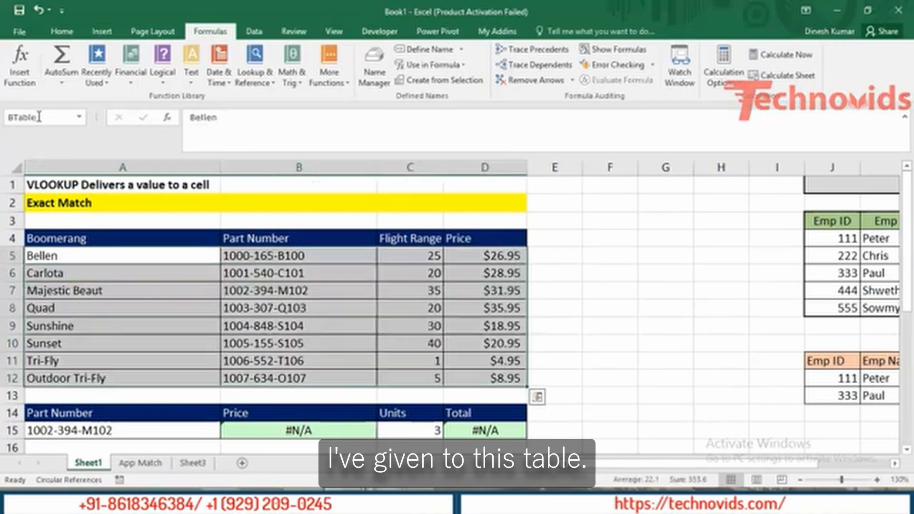
- Replace the price formula in B25 with =VLOOKUP(A25,BTable,4,0), using the named range as the lookup table
{"action": "key", "text": "Down"}
{"action": "key", "text": "Down"}
{"action": "key", "text": "Down"}
{"action": "key", "text": "Down"}
{"action": "key", "text": "Down"}
{"action": "key", "text": "Down"}
{"action": "key", "text": "Down"}
{"action": "key", "text": "Down"}
{"action": "key", "text": "Down"}
{"action": "key", "text": "Down"}
{"action": "key", "text": "Down"}
{"action": "key", "text": "Down"}
{"action": "key", "text": "Down"}
{"action": "key", "text": "Down"}
{"action": "key", "text": "Down"}
{"action": "key", "text": "Down"}
{"action": "key", "text": "Down"}
{"action": "key", "text": "Down"}
{"action": "key", "text": "Down"}
{"action": "key", "text": "Down"}
{"action": "key", "text": "Down"}
{"action": "key", "text": "Down"}
{"action": "key", "text": "Down"}
{"action": "key", "text": "Down"}
{"action": "key", "text": "Down"}
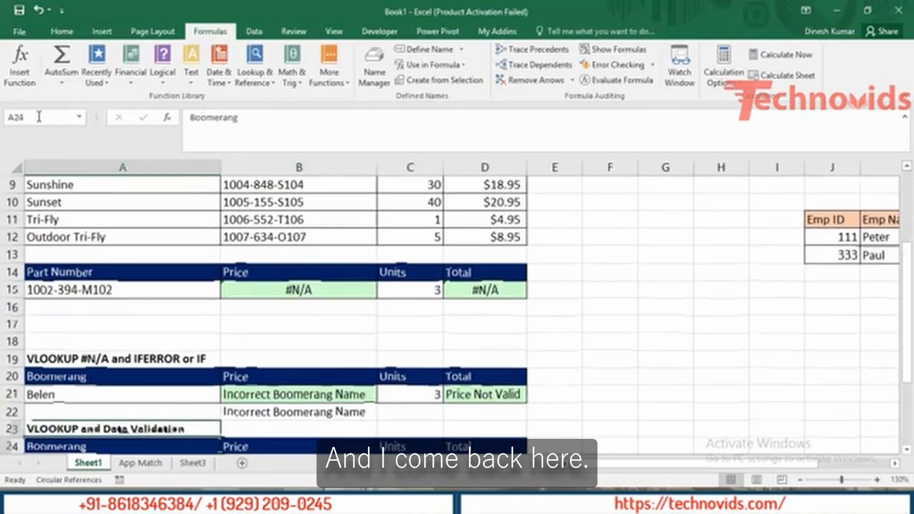
{"action": "key", "text": "Up"}
{"action": "key", "text": "Up"}
{"action": "key", "text": "Up"}
{"action": "key", "text": "Up"}
{"action": "key", "text": "Up"}
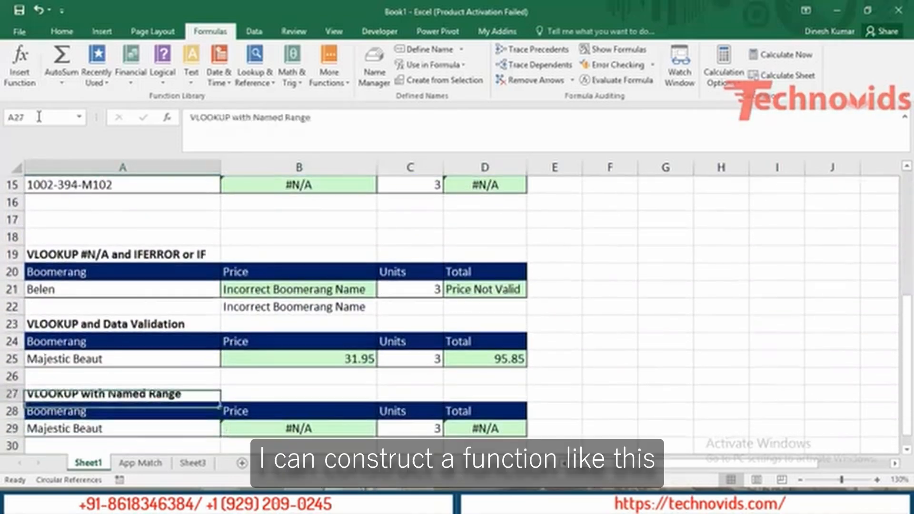
{"action": "key", "text": "Right"}
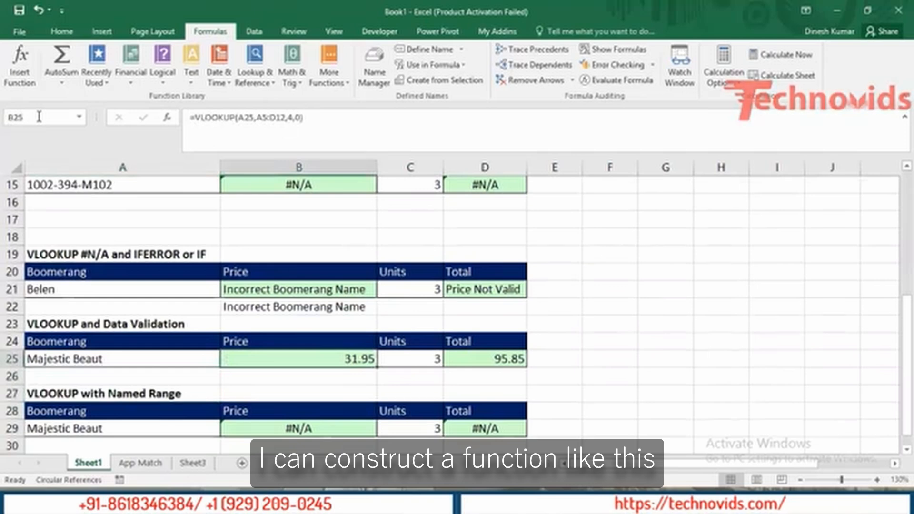
{"action": "type", "text": "=vl"}
{"action": "key", "text": "Tab"}
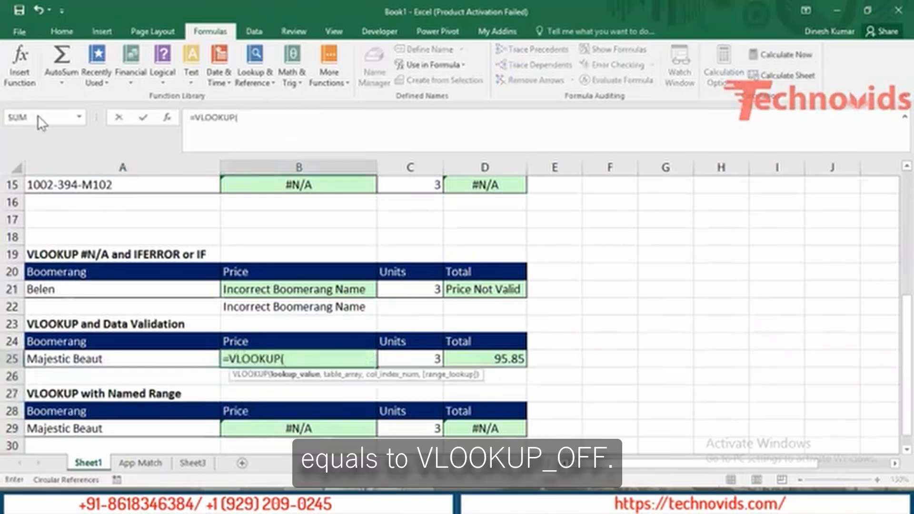
{"action": "key", "text": "Left"}
{"action": "type", "text": ","}
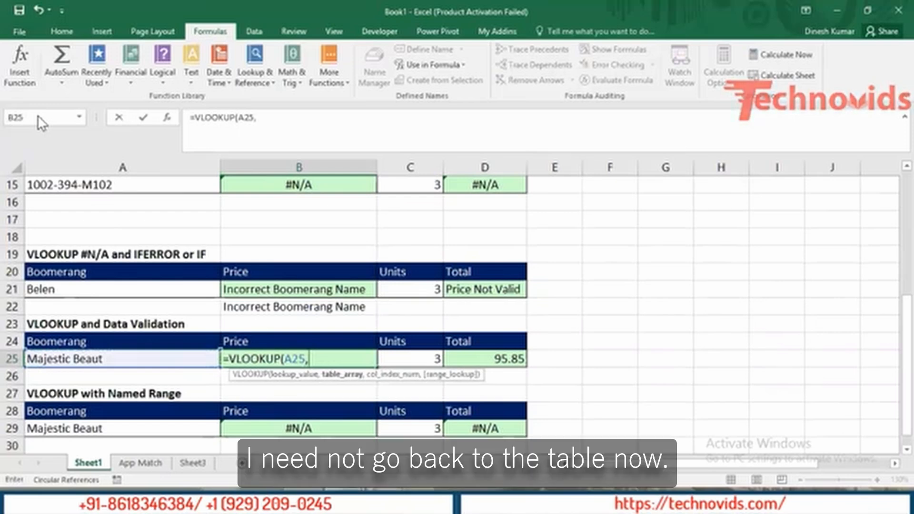
{"action": "type", "text": "bt"}
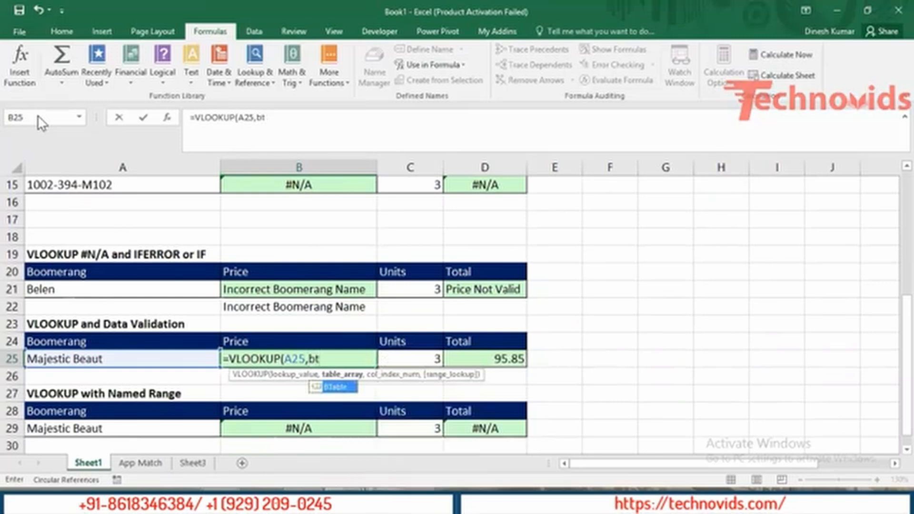
{"action": "key", "text": "Tab"}
{"action": "type", "text": ","}
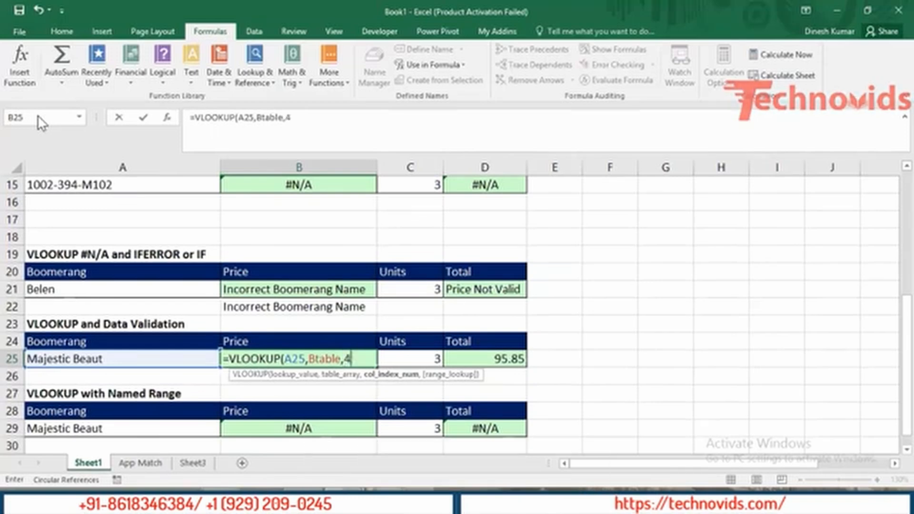
{"action": "type", "text": ",0)"}
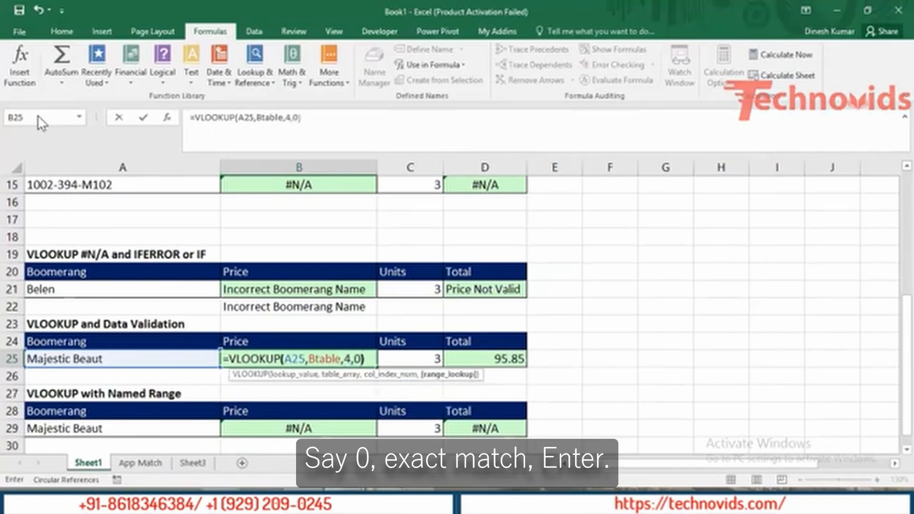
{"action": "key", "text": "Return"}
- Review the price and units in row 25 and the BTable argument inside the B25 formula
{"action": "key", "text": "Up"}
{"action": "key", "text": "Right"}
{"action": "key", "text": "Right"}
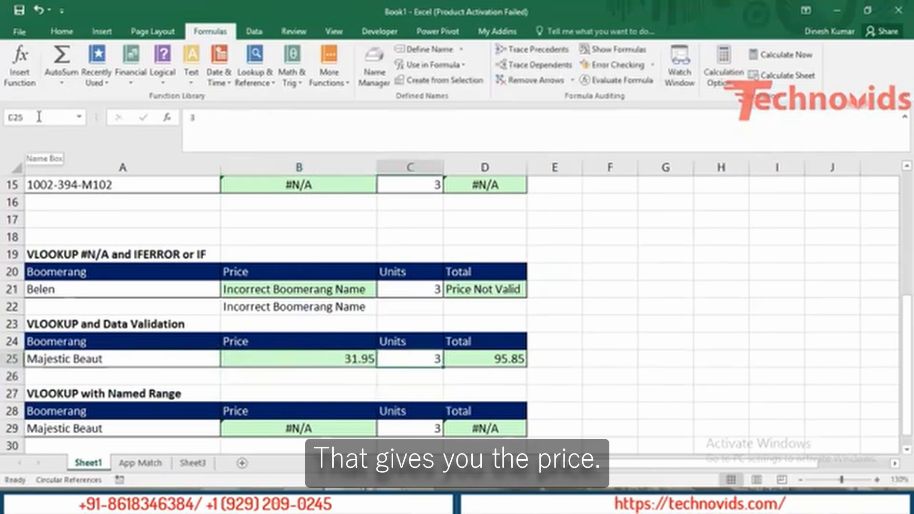
{"action": "key", "text": "Left"}
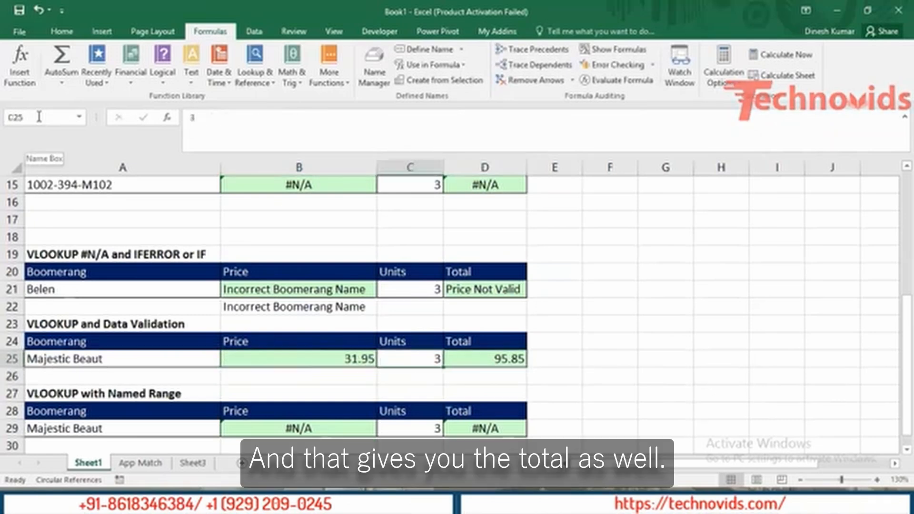
{"action": "key", "text": "Left"}
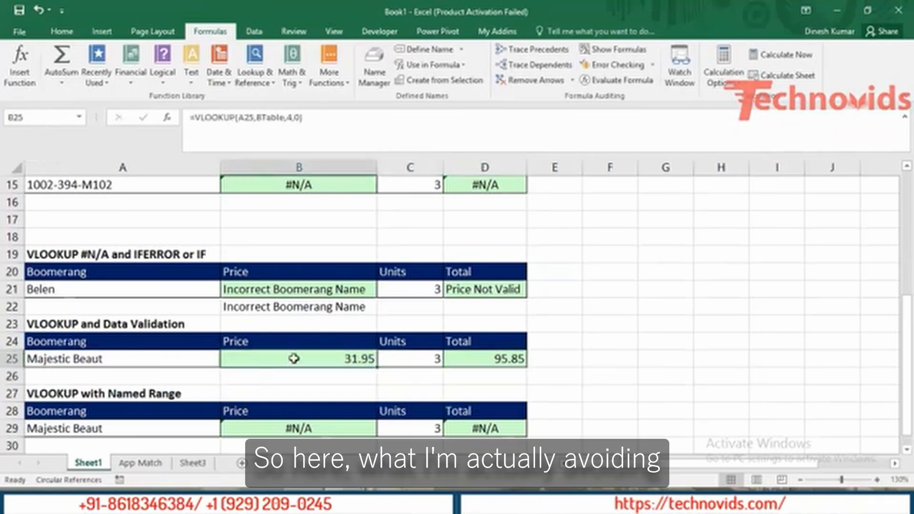
{"action": "double_click", "coordinate": [290, 361]}
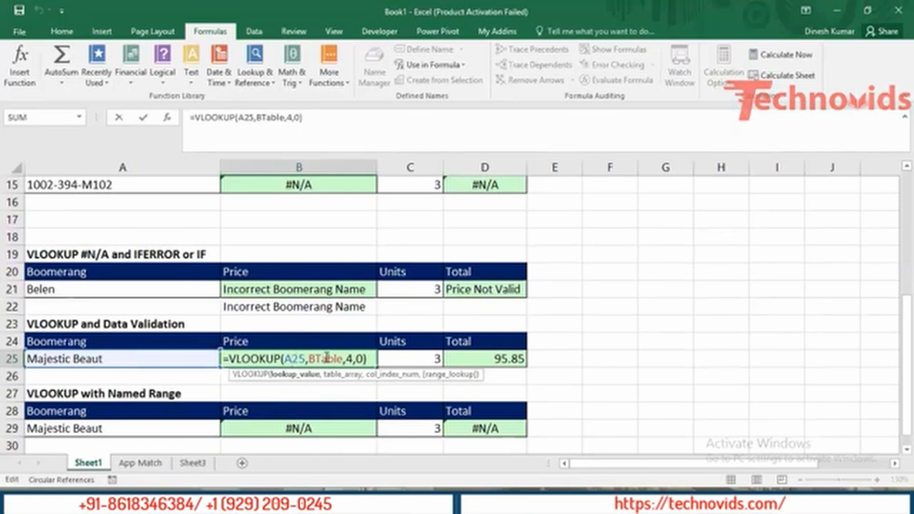
{"action": "key", "text": "Escape"}
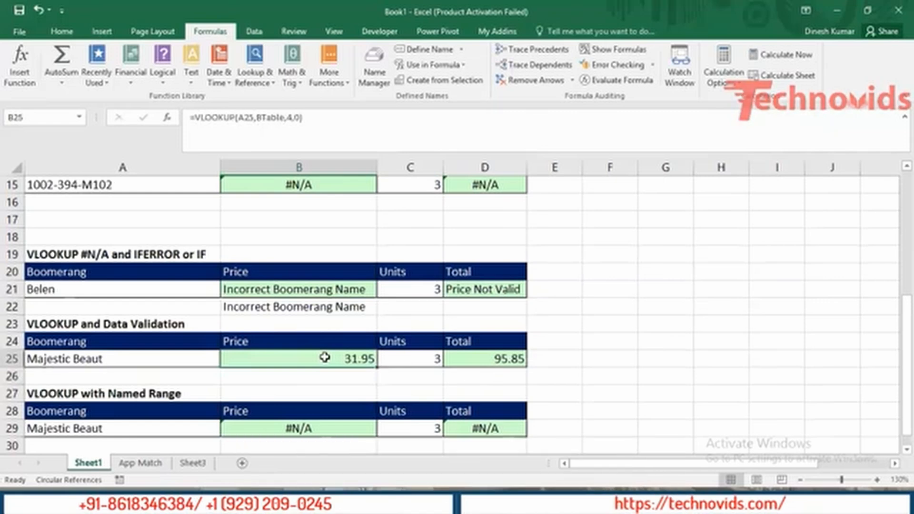
- Inspect the price formula in B29 under the VLOOKUP with Named Range heading
{"action": "key", "text": "Down"}
{"action": "key", "text": "Down"}
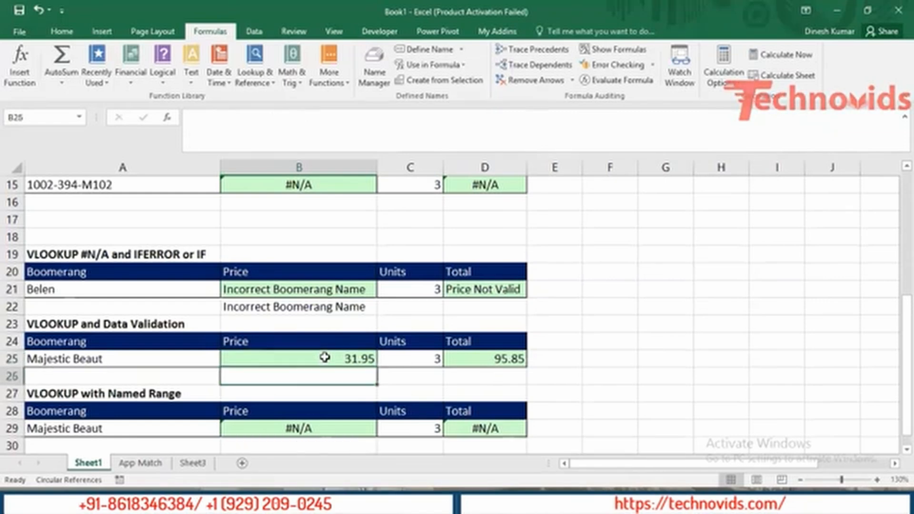
{"action": "key", "text": "Down"}
{"action": "key", "text": "Down"}
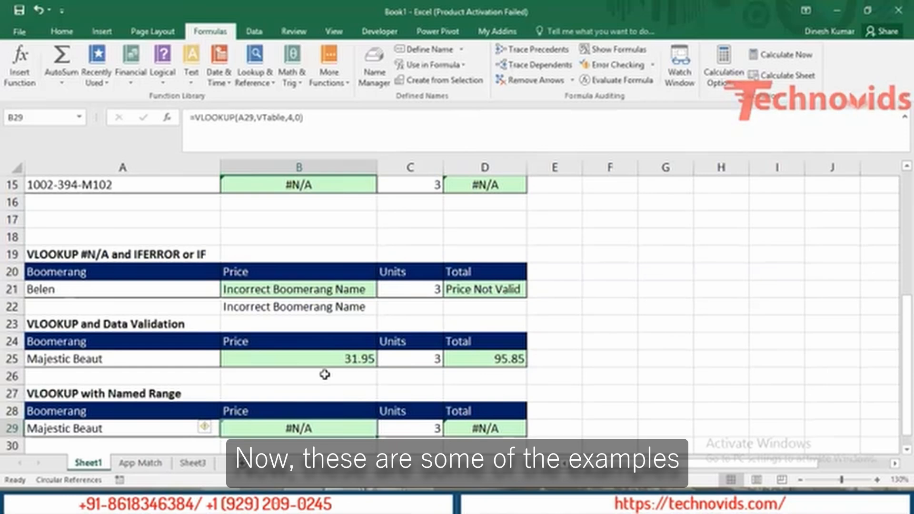
{"action": "key", "text": "Up"}
{"action": "key", "text": "Up"}
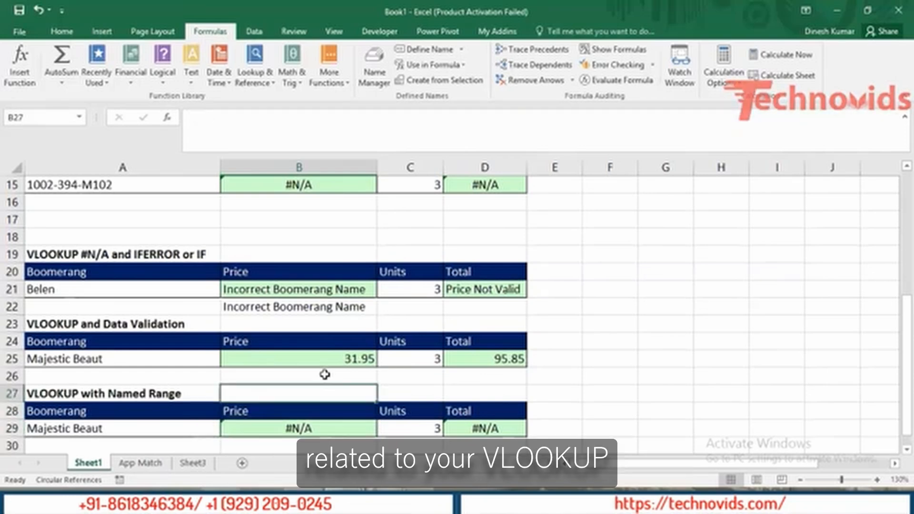
- Select the boomerang names in A5:A12 to examine the key column of the lookup table
{"action": "key", "text": "ctrl+Home"}
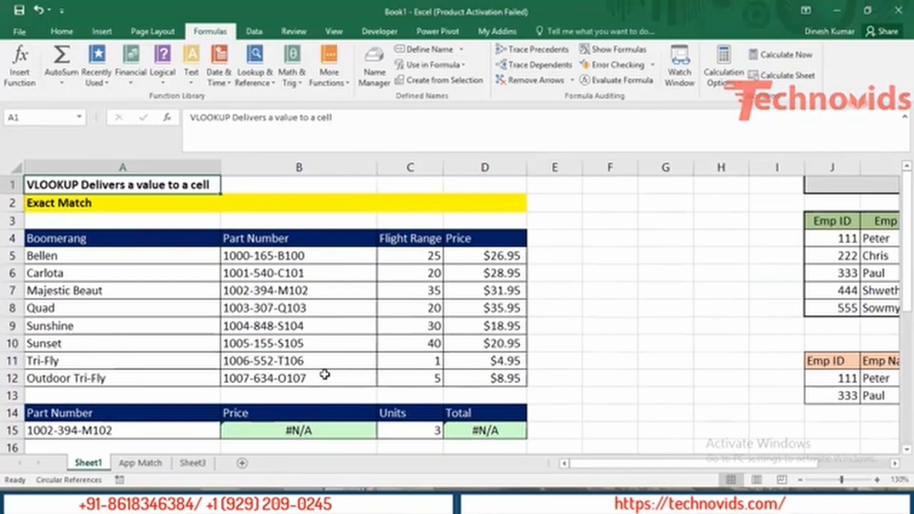
{"action": "key", "text": "Page_Down"}
{"action": "key", "text": "Page_Down"}
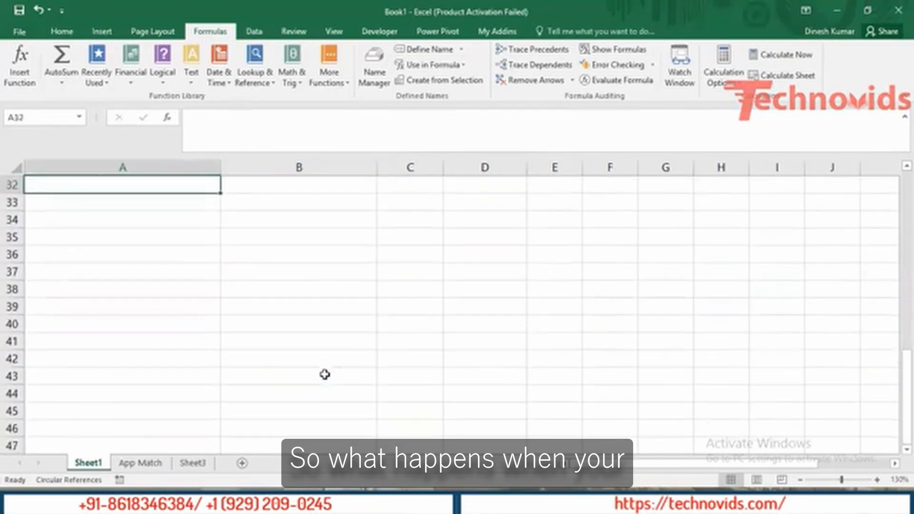
{"action": "key", "text": "Page_Up"}
{"action": "key", "text": "Page_Up"}
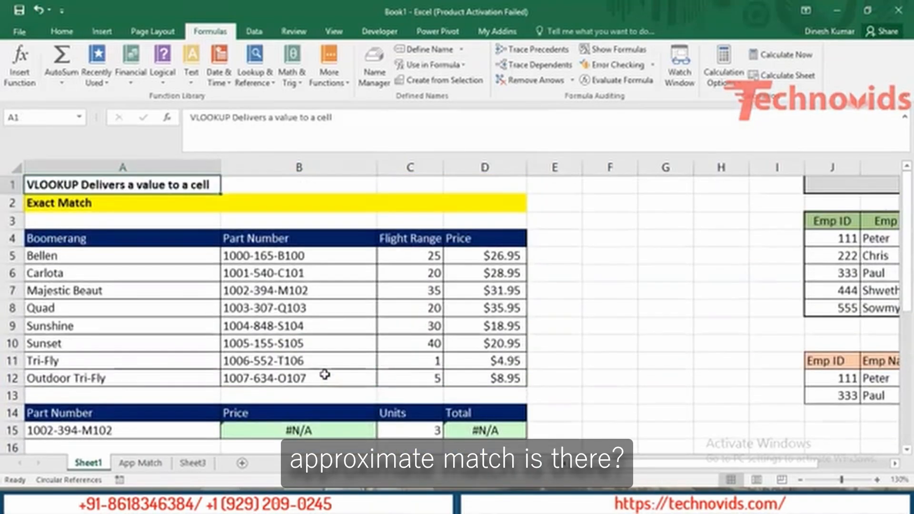
{"action": "key", "text": "Down"}
{"action": "key", "text": "Down"}
{"action": "key", "text": "Down"}
{"action": "key", "text": "Down"}
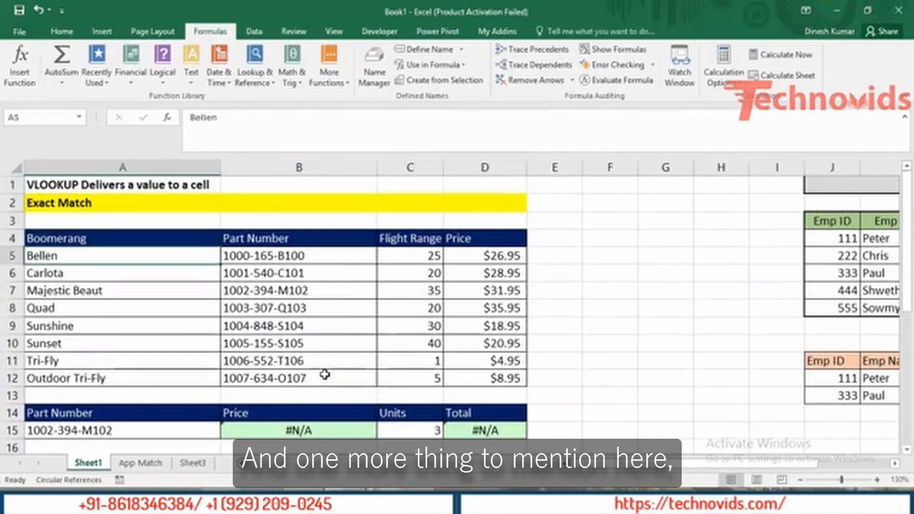
{"action": "key", "text": "shift+Down"}
{"action": "key", "text": "shift+Down"}
{"action": "key", "text": "shift+Down"}
{"action": "key", "text": "shift+Down"}
{"action": "key", "text": "shift+Down"}
{"action": "key", "text": "shift+Down"}
{"action": "key", "text": "shift+Down"}
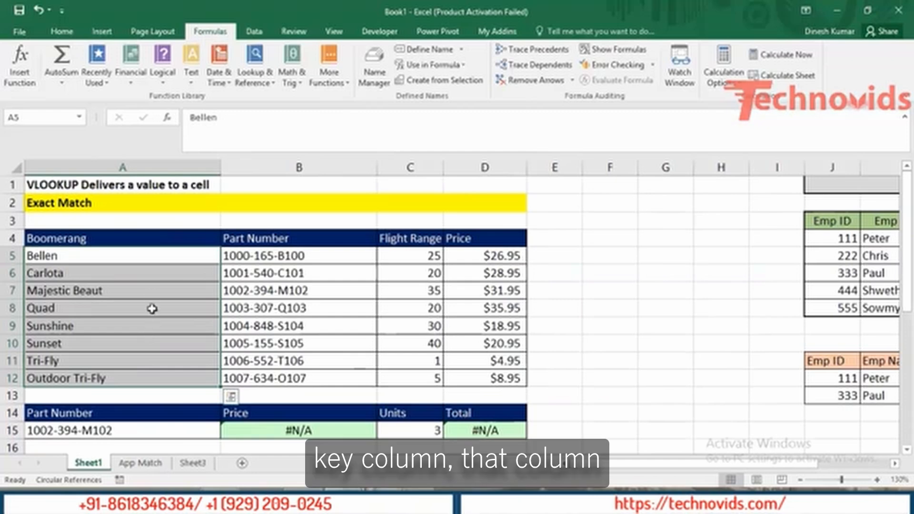
{"action": "left_click", "coordinate": [115, 259]}
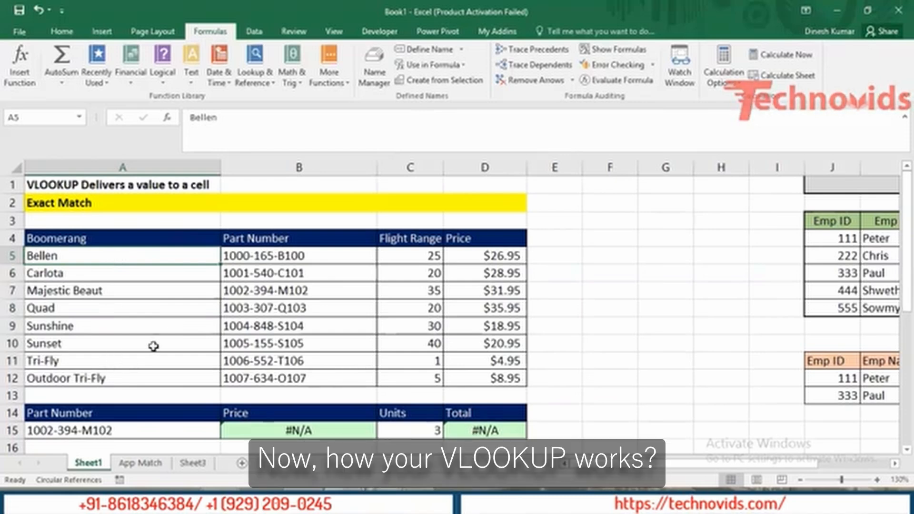
- Change the lookup header in A14 to Boomerang and the lookup value in A15 to Quad
{"action": "left_click", "coordinate": [122, 435]}
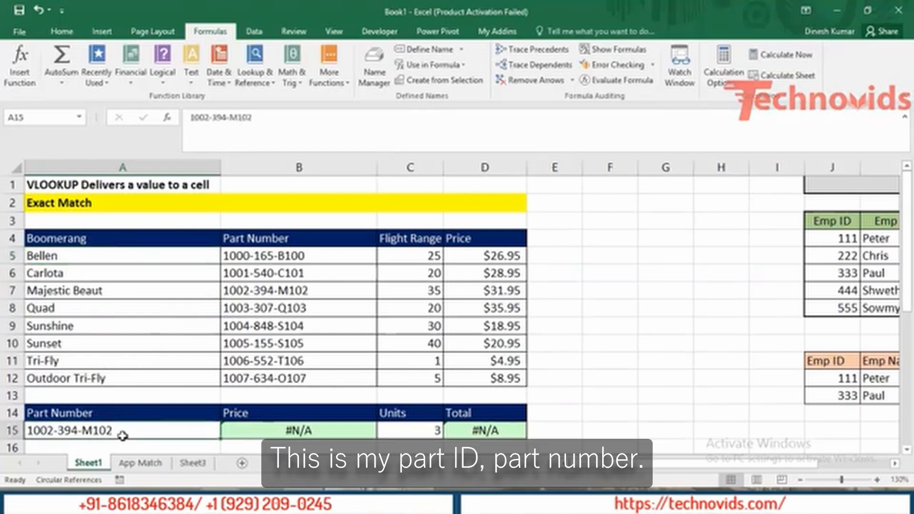
{"action": "left_click", "coordinate": [122, 412]}
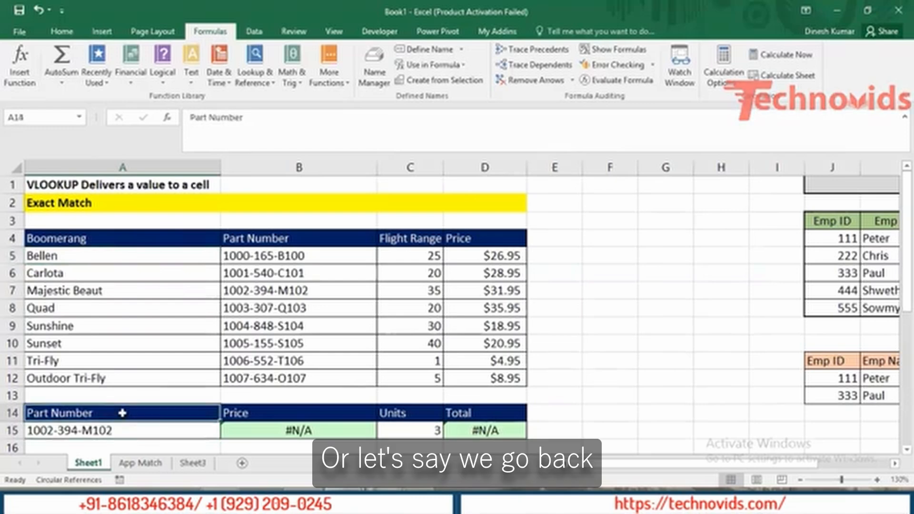
{"action": "key", "text": "Delete"}
{"action": "type", "text": "B"}
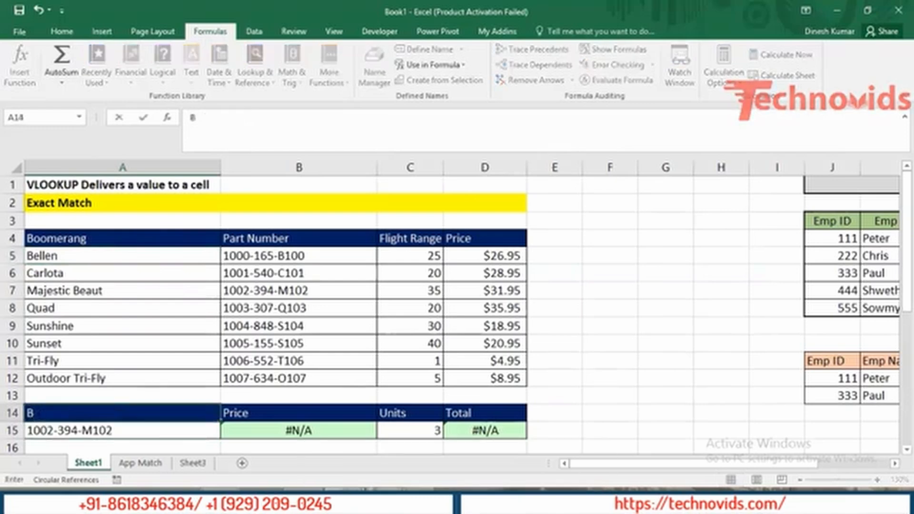
{"action": "type", "text": "oomerang"}
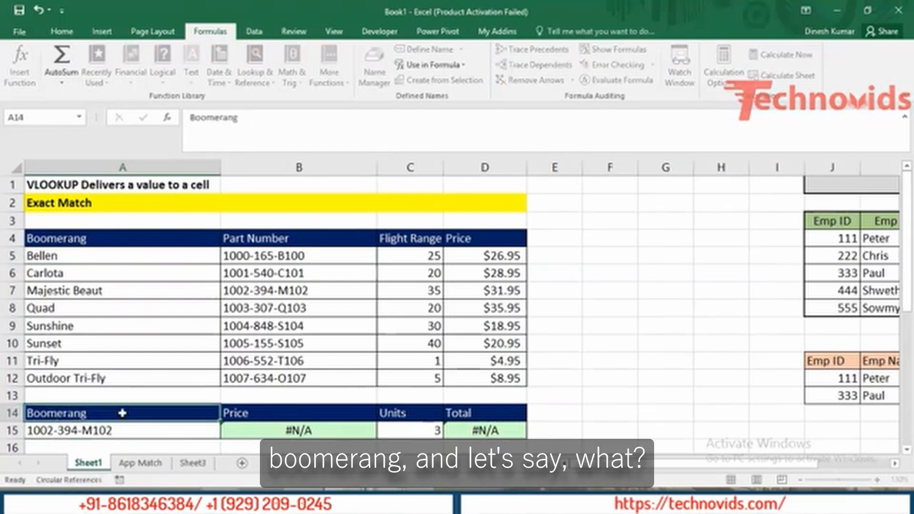
{"action": "key", "text": "Return"}
{"action": "type", "text": "Quad"}
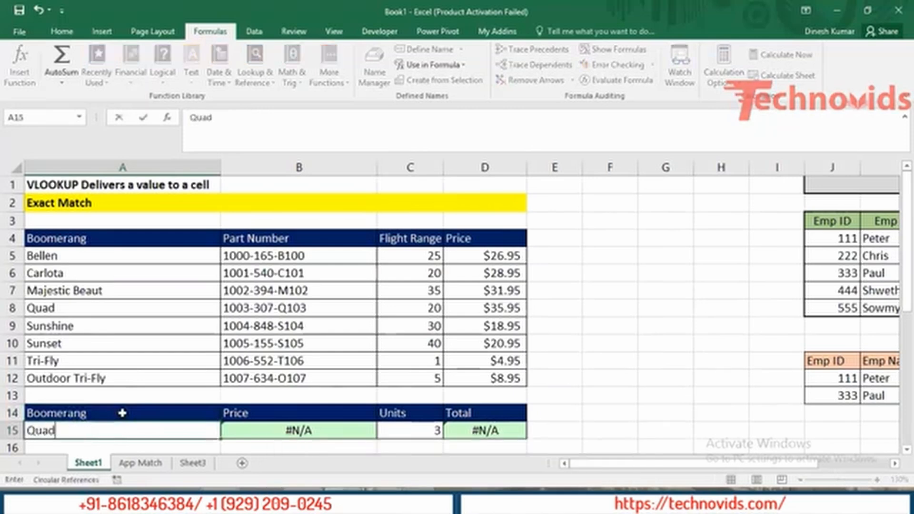
{"action": "key", "text": "Return"}
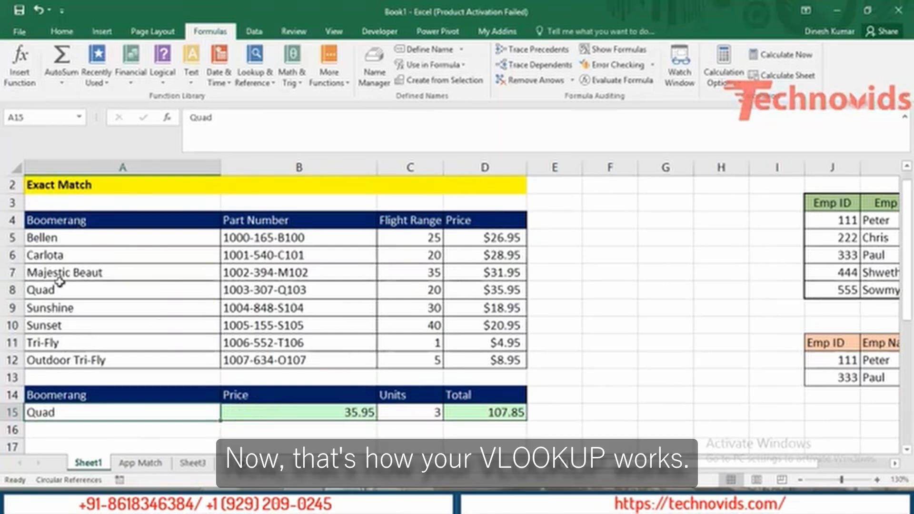
- Try a duplicate Quad name in A11 to test the lookup in row 15, and undo the entry
{"action": "left_click", "coordinate": [63, 337]}
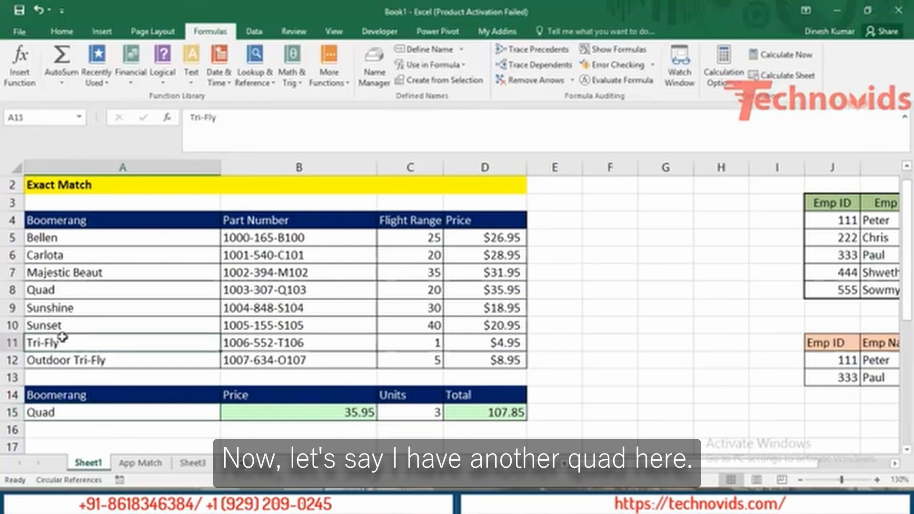
{"action": "type", "text": "Quad"}
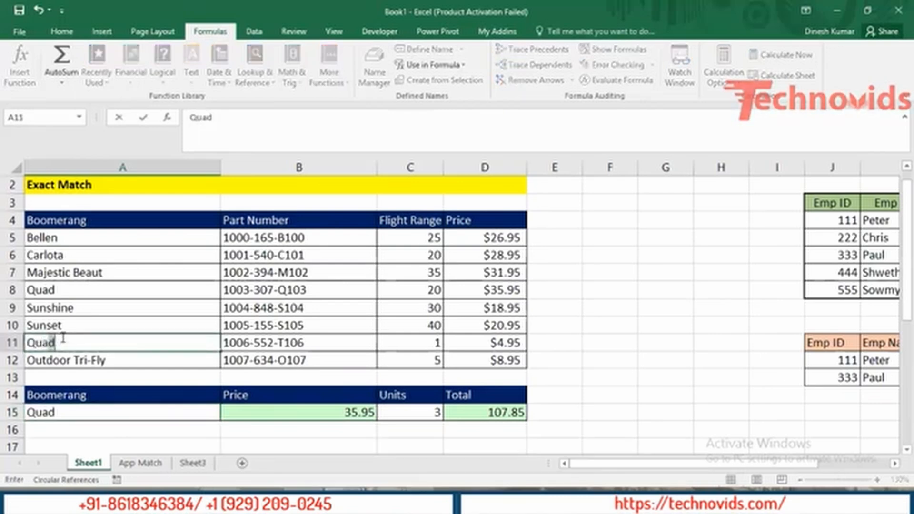
{"action": "key", "text": "Return"}
{"action": "left_click_drag", "start_coordinate": [62, 337], "coordinate": [62, 358]}
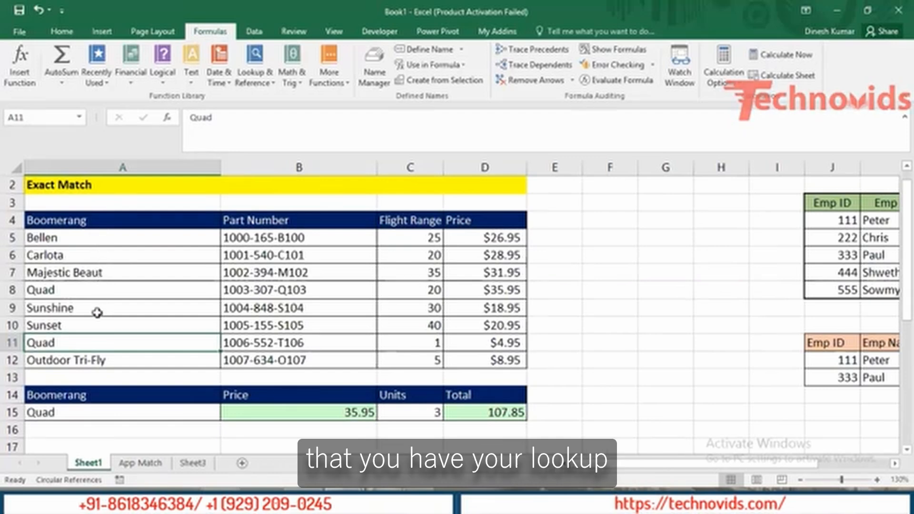
{"action": "key", "text": "ctrl+z"}
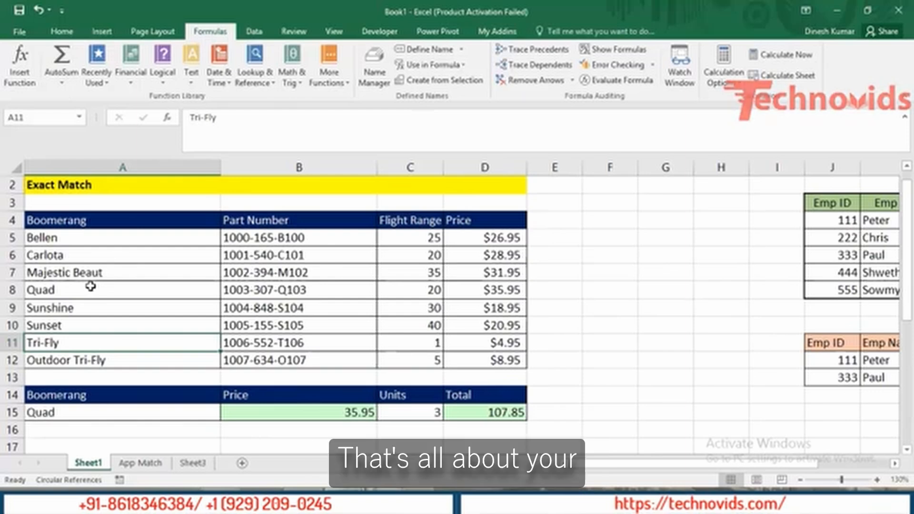
- Open the App Match sheet and clear its whole-sheet selection by selecting cell A9
{"action": "left_click", "coordinate": [120, 294]}
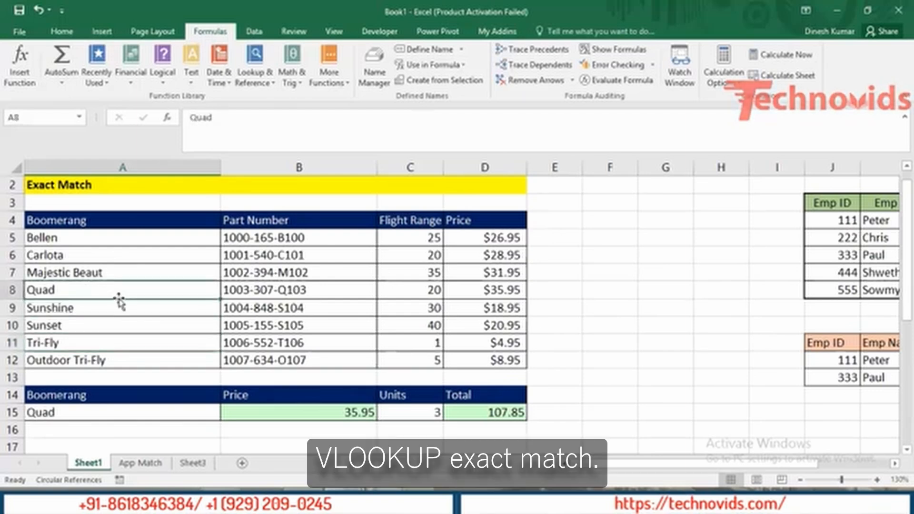
{"action": "left_click", "coordinate": [142, 464]}
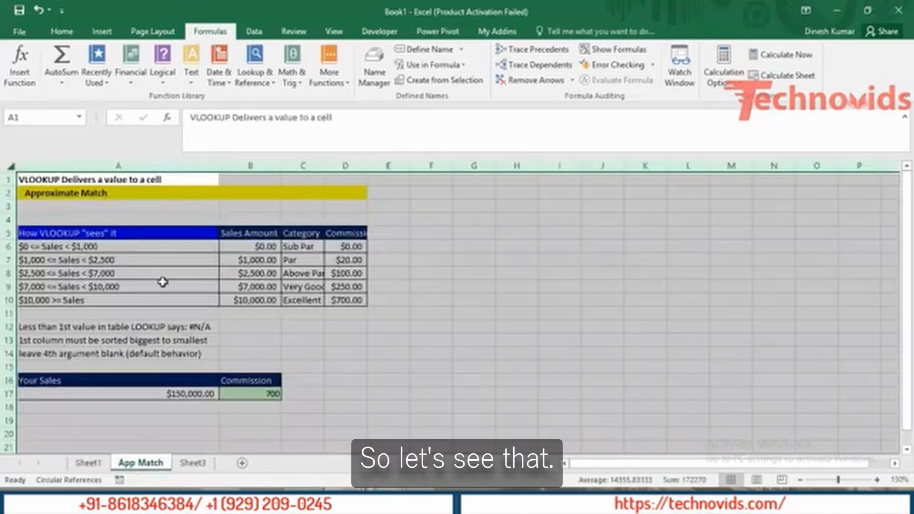
{"action": "left_click", "coordinate": [177, 284]}
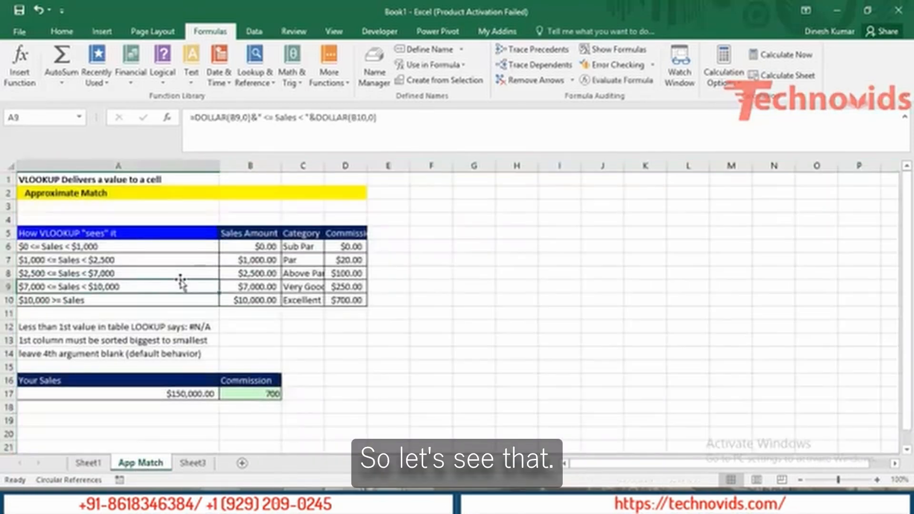
- Enlarge the sheet to 130% and widen column D to show more of its commission header
{"action": "left_click", "coordinate": [877, 480]}
{"action": "left_click", "coordinate": [877, 479]}
{"action": "left_click", "coordinate": [877, 480]}
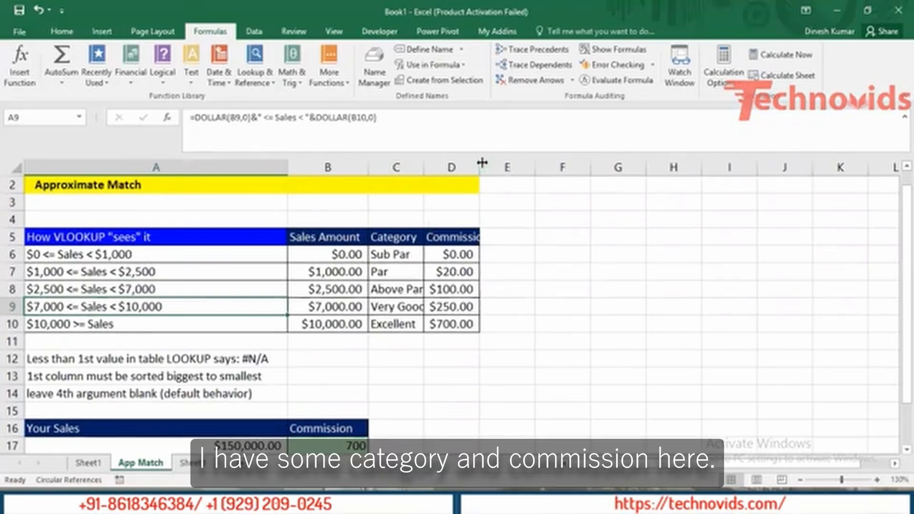
{"action": "left_click_drag", "start_coordinate": [481, 164], "coordinate": [503, 167]}
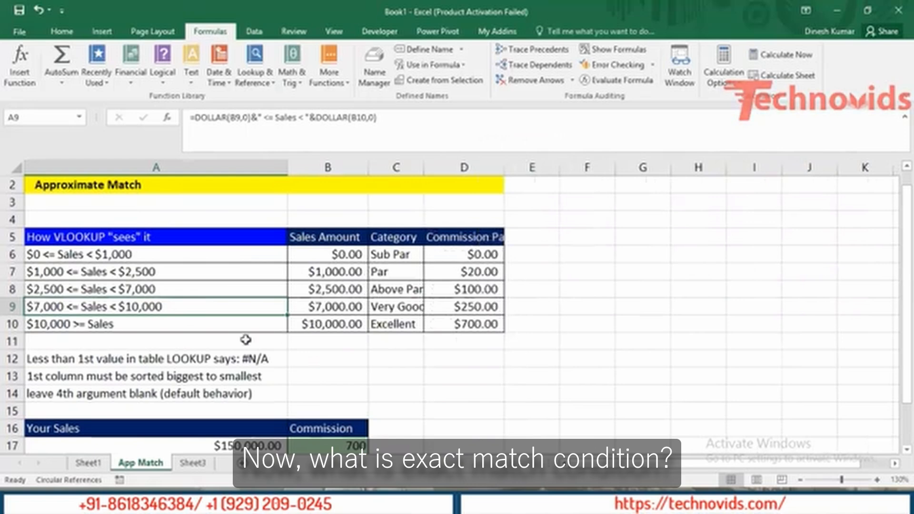
- Set the Your Sales value in A17 to 1000
{"action": "left_click", "coordinate": [153, 427]}
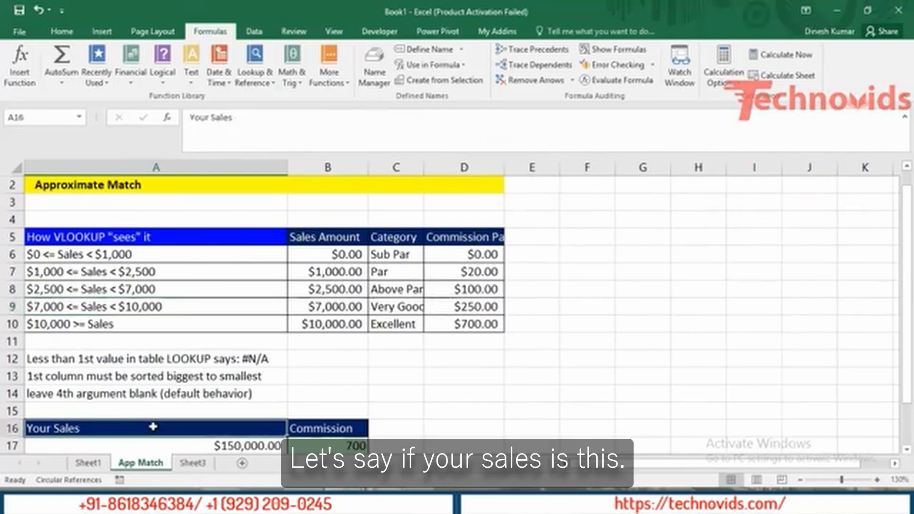
{"action": "key", "text": "Down"}
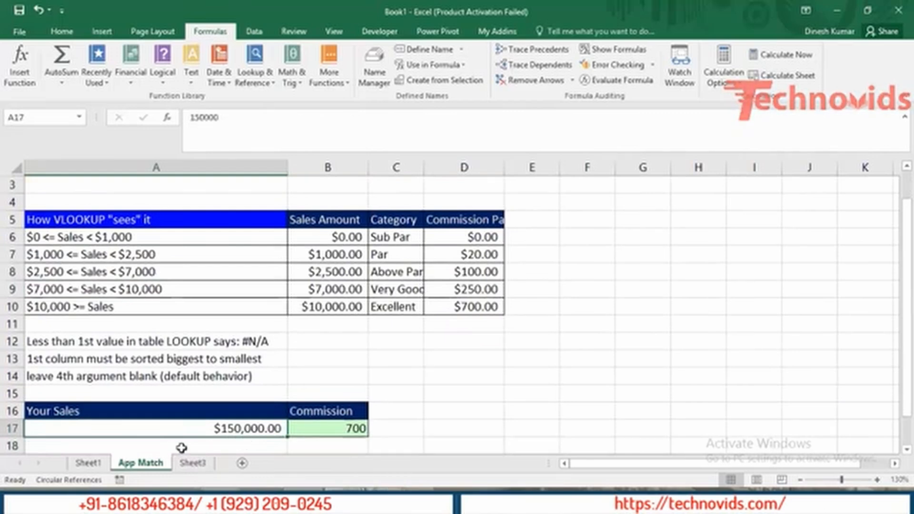
{"action": "type", "text": "1000"}
{"action": "key", "text": "Return"}
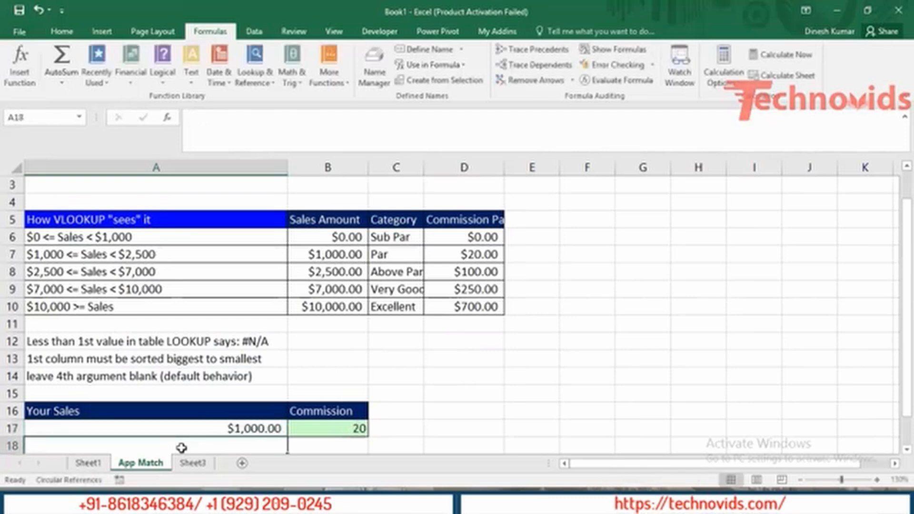
{"action": "key", "text": "Up"}
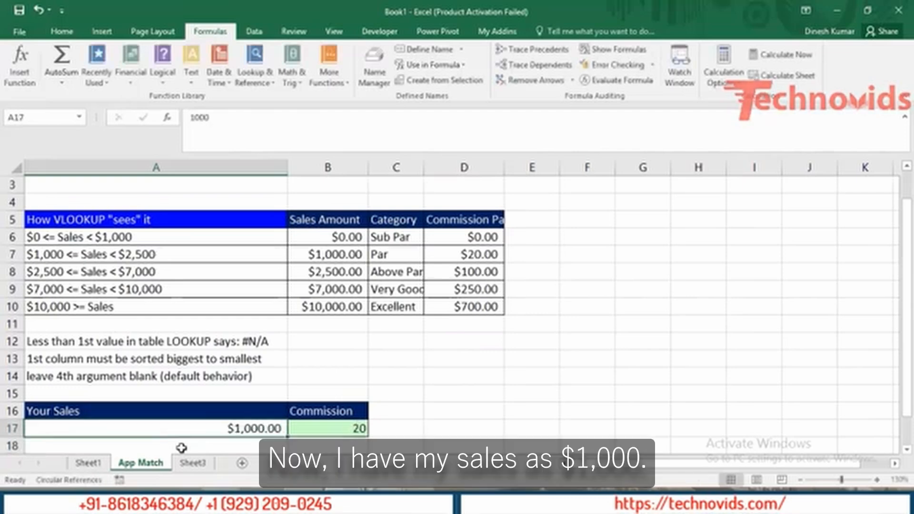
- Replace the commission formula in B17 with the exact-match lookup =VLOOKUP(A17,$B$6:$D$10,3,0)
{"action": "key", "text": "Right"}
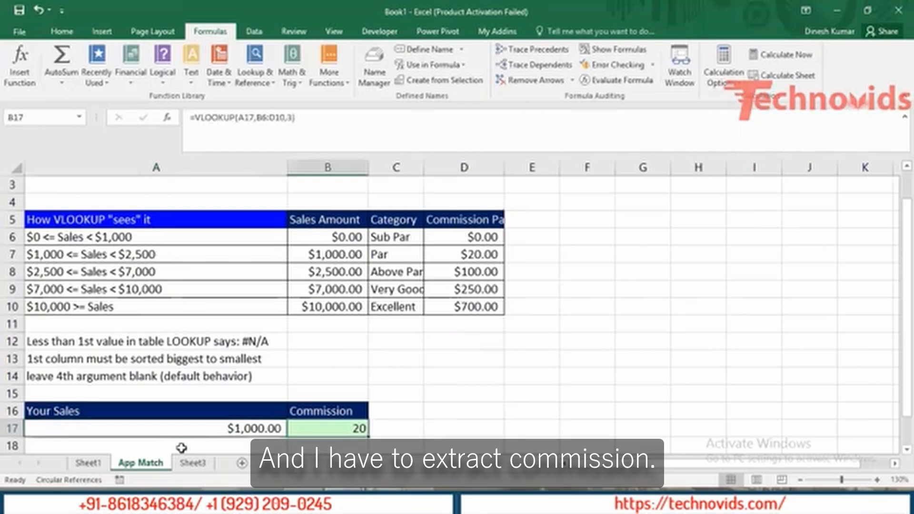
{"action": "type", "text": "="}
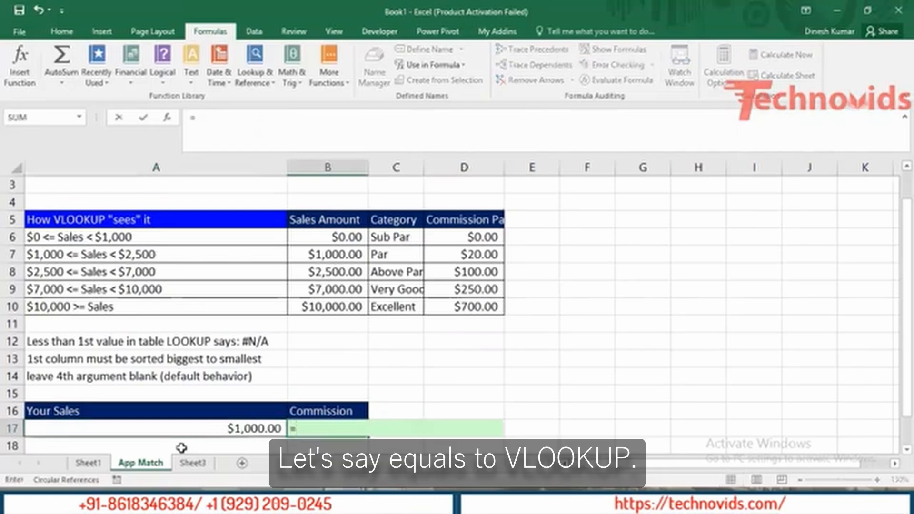
{"action": "type", "text": "vlo"}
{"action": "key", "text": "Tab"}
{"action": "key", "text": "Left"}
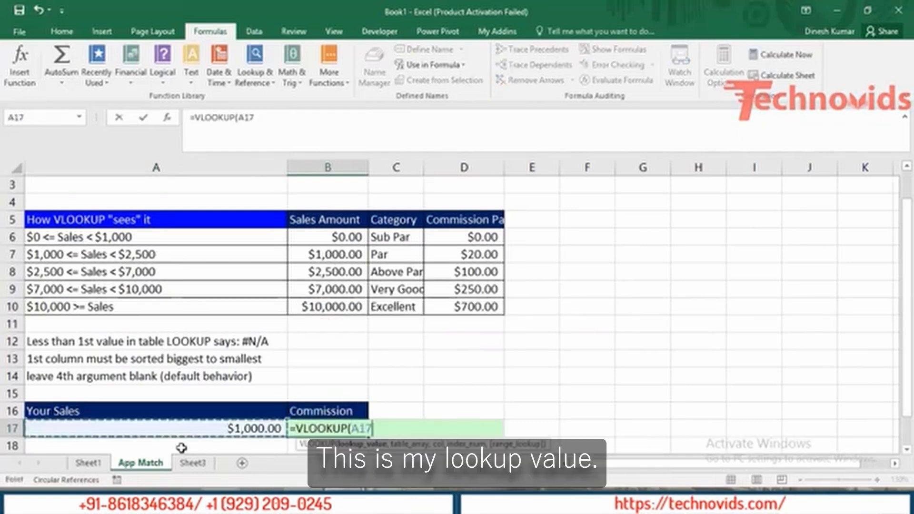
{"action": "type", "text": ","}
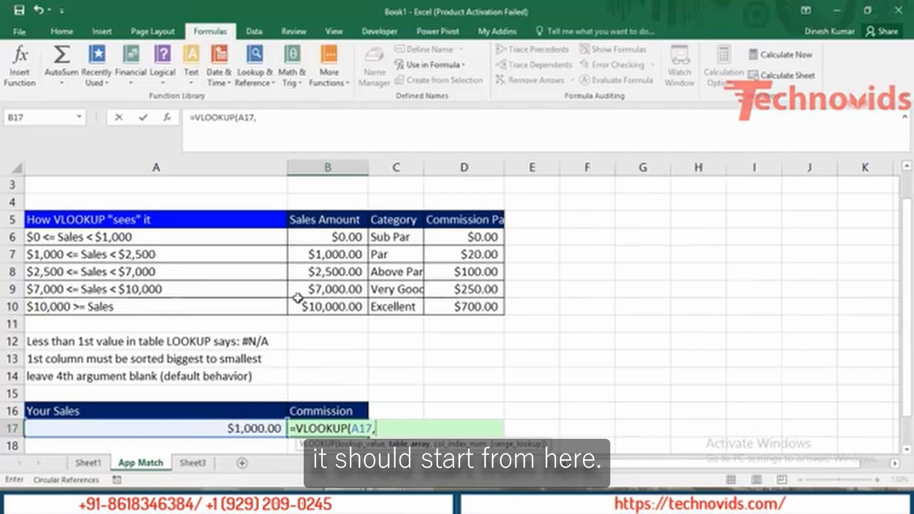
{"action": "left_click_drag", "start_coordinate": [334, 237], "coordinate": [458, 305]}
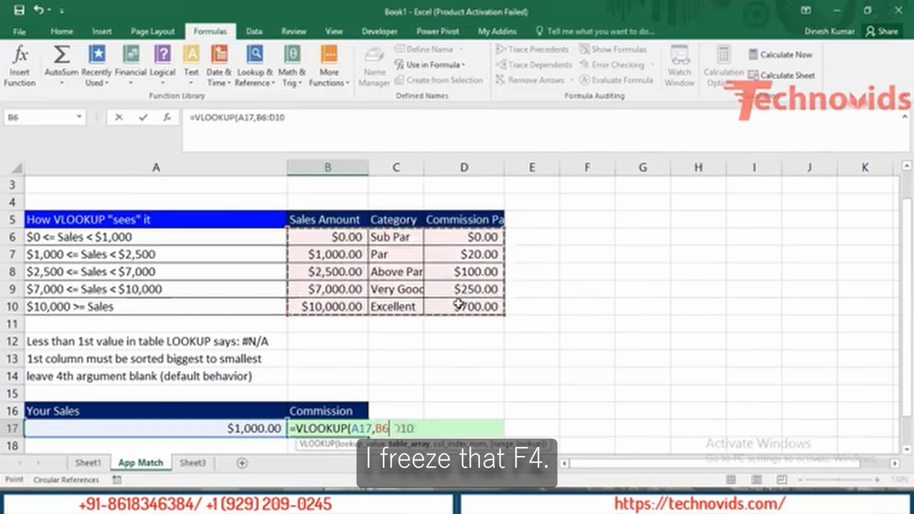
{"action": "key", "text": "F4"}
{"action": "type", "text": ","}
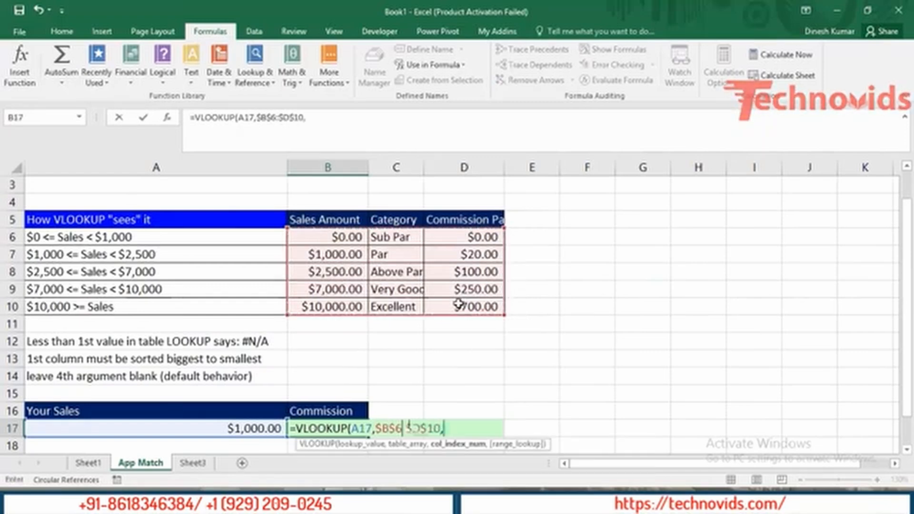
{"action": "type", "text": "3,"}
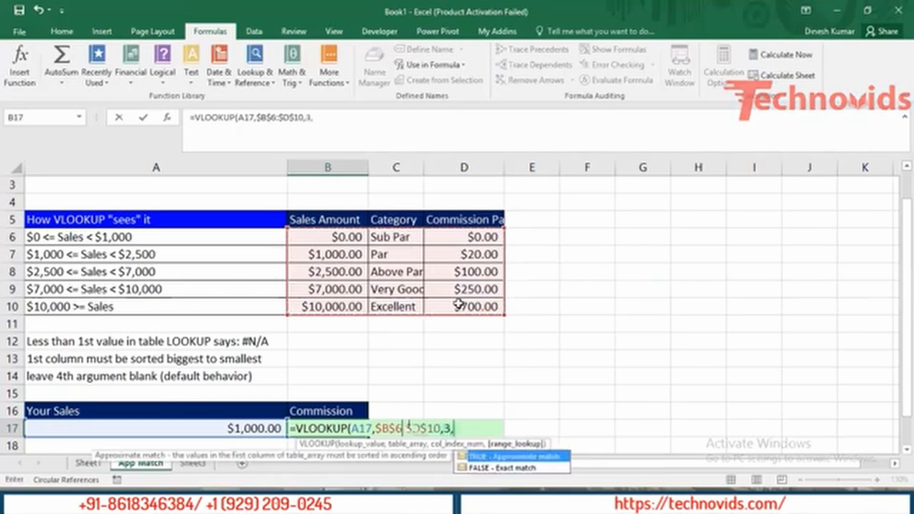
{"action": "type", "text": "0)"}
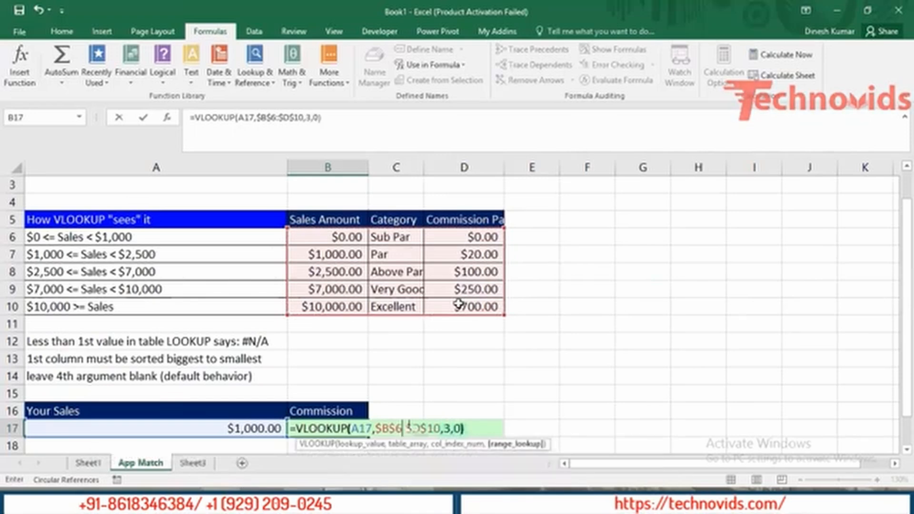
{"action": "key", "text": "Return"}
{"action": "key", "text": "Up"}
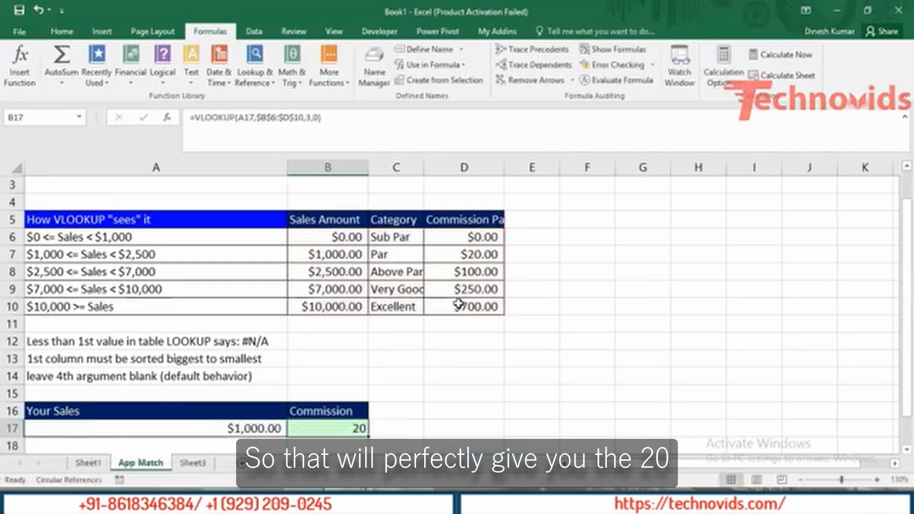
- Test the exact-match commission lookup with a sales value of 1500 in A17
{"action": "key", "text": "Left"}
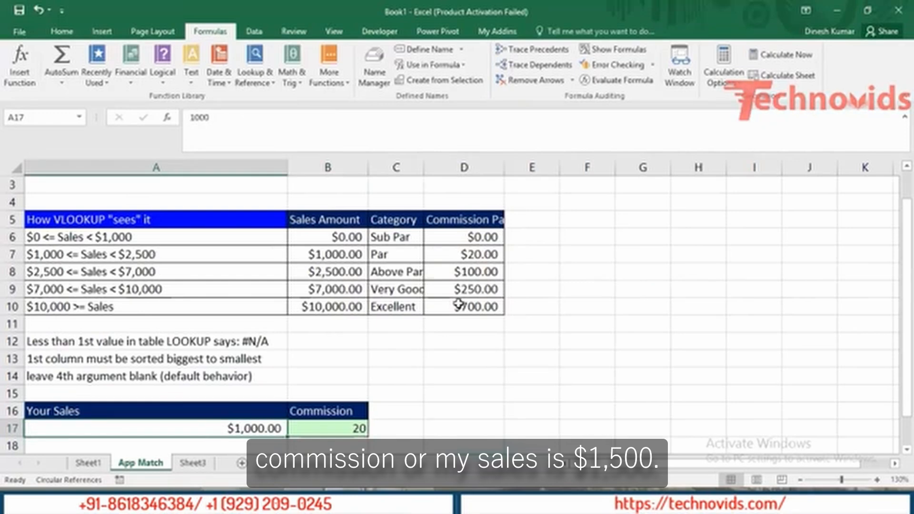
{"action": "type", "text": "1500"}
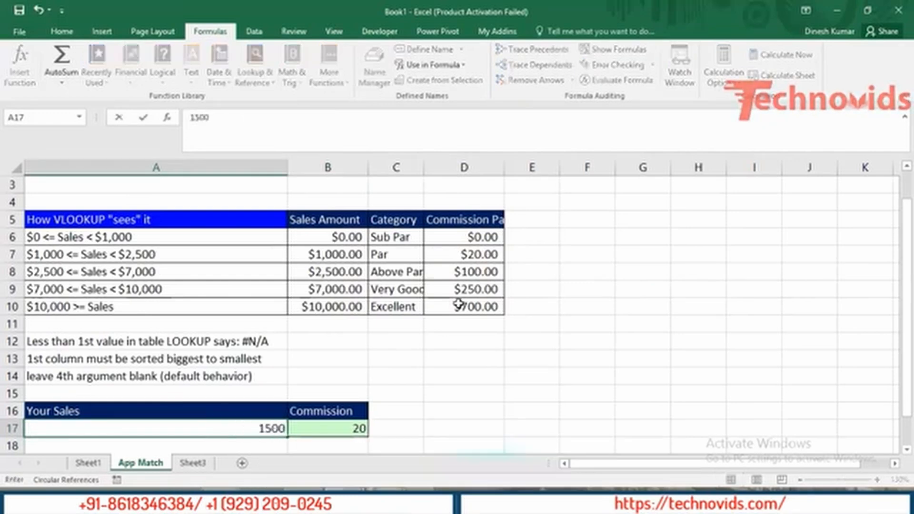
{"action": "key", "text": "Return"}
{"action": "key", "text": "Up"}
{"action": "key", "text": "Right"}
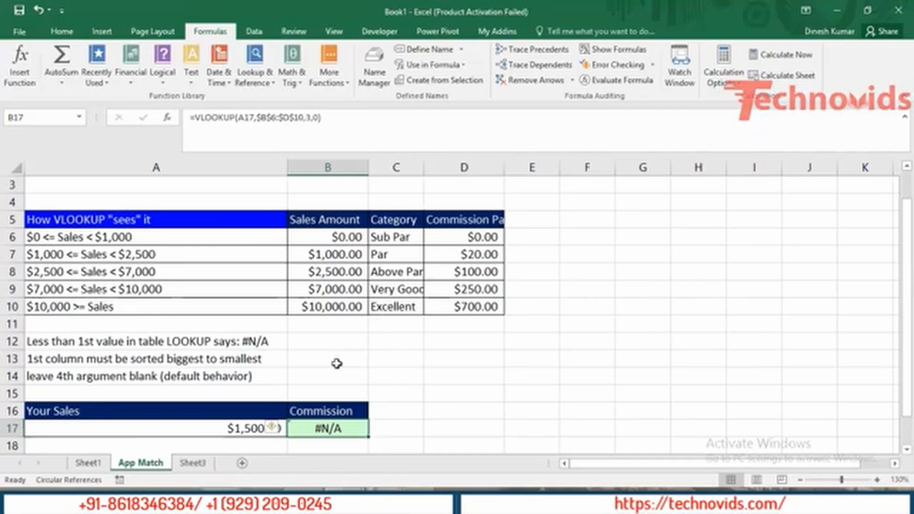
- Change the range lookup argument of the VLOOKUP in B17 to 1 for an approximate match
{"action": "double_click", "coordinate": [328, 429]}
{"action": "left_click", "coordinate": [453, 429]}
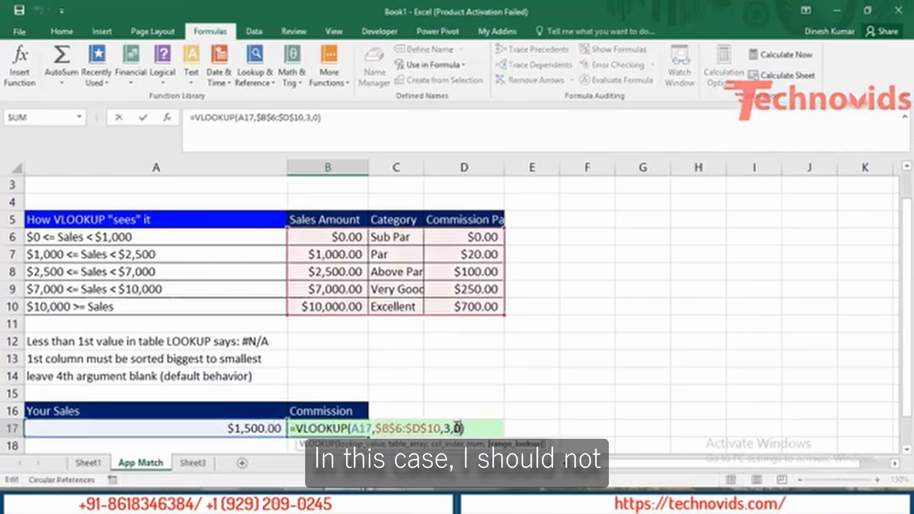
{"action": "key", "text": "Delete"}
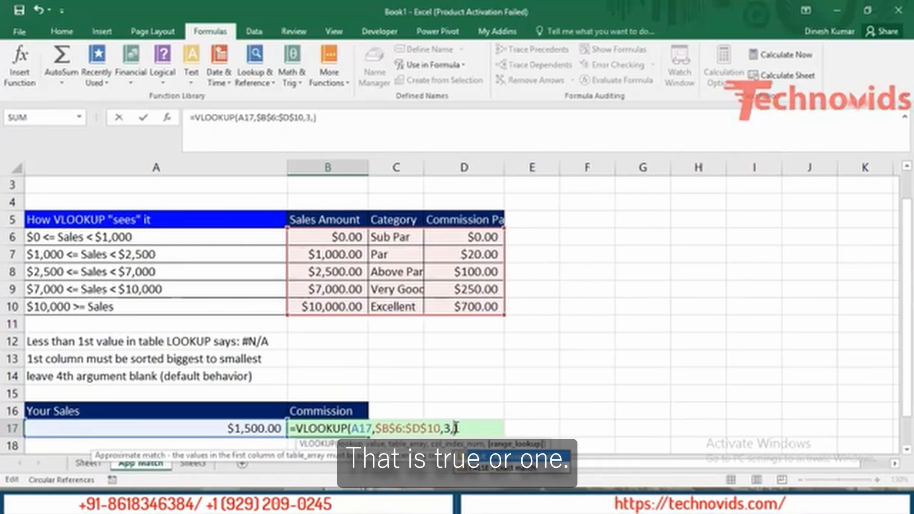
{"action": "type", "text": "1"}
{"action": "key", "text": "Return"}
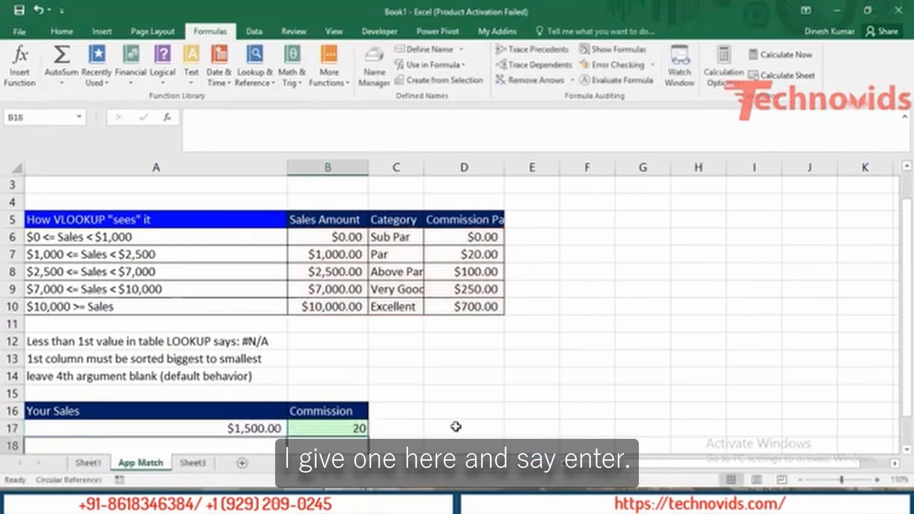
{"action": "key", "text": "Up"}
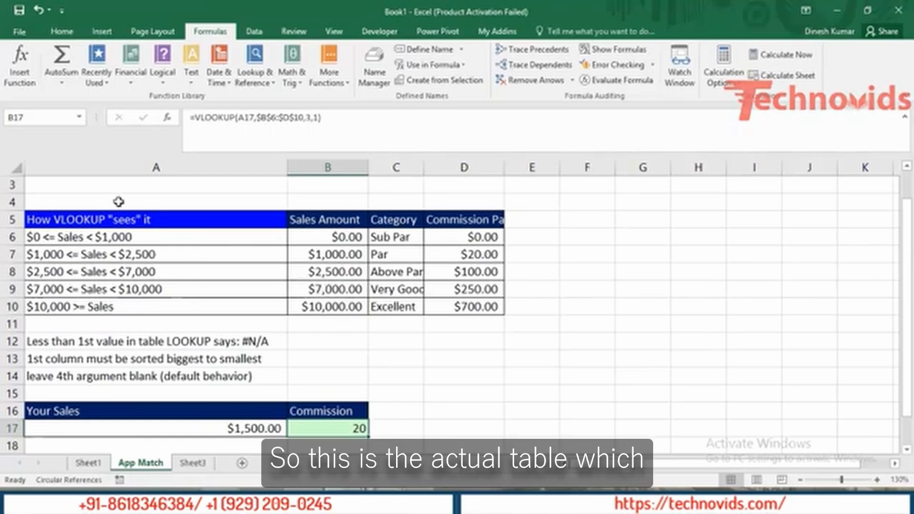
- Examine the sales brackets in A6:A10, the amounts in B6 and B7, and the commission formula in B17
{"action": "left_click", "coordinate": [132, 243]}
{"action": "key", "text": "ctrl+shift+Down"}
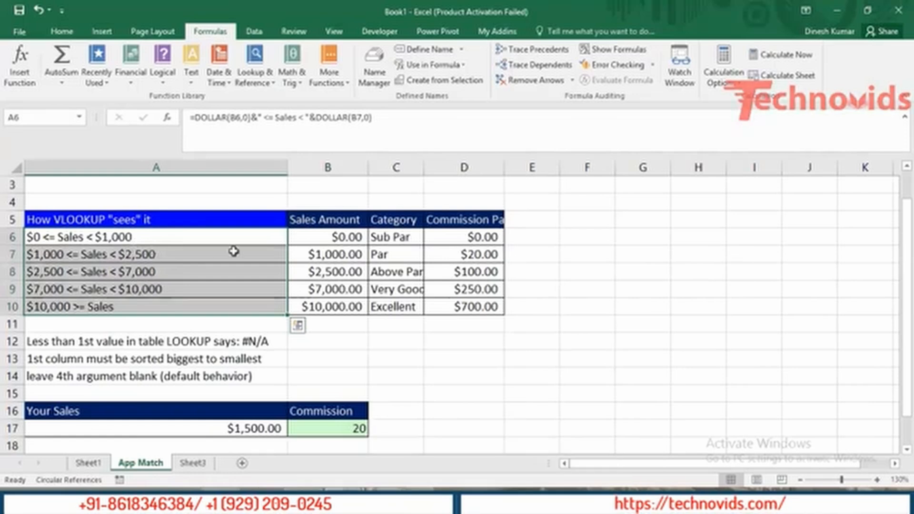
{"action": "left_click", "coordinate": [317, 238]}
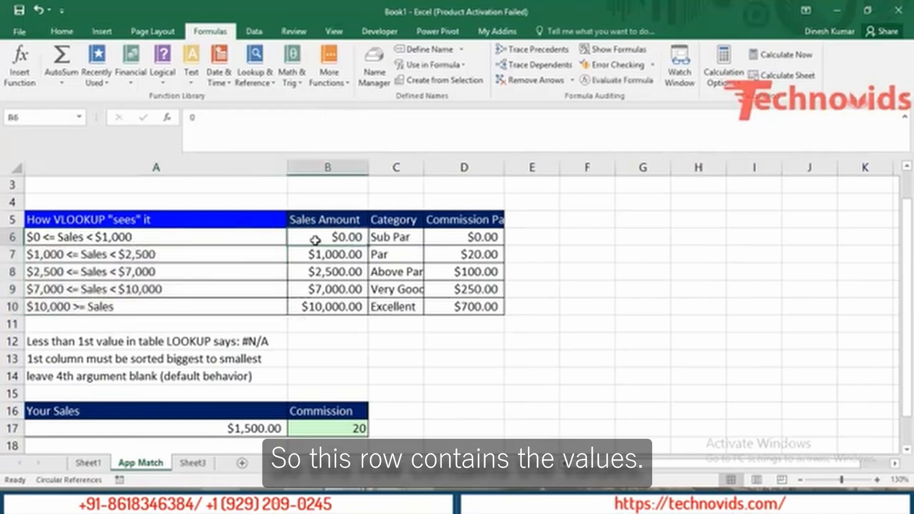
{"action": "left_click", "coordinate": [337, 256]}
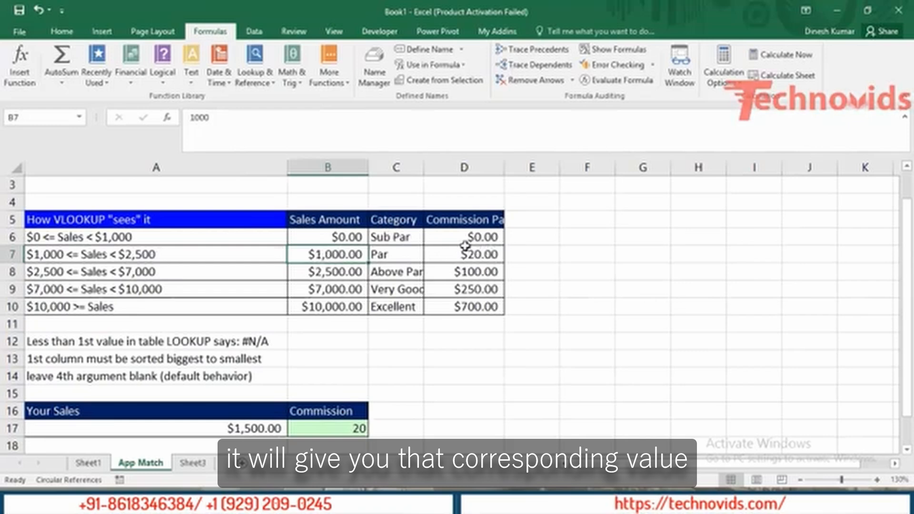
{"action": "double_click", "coordinate": [335, 429]}
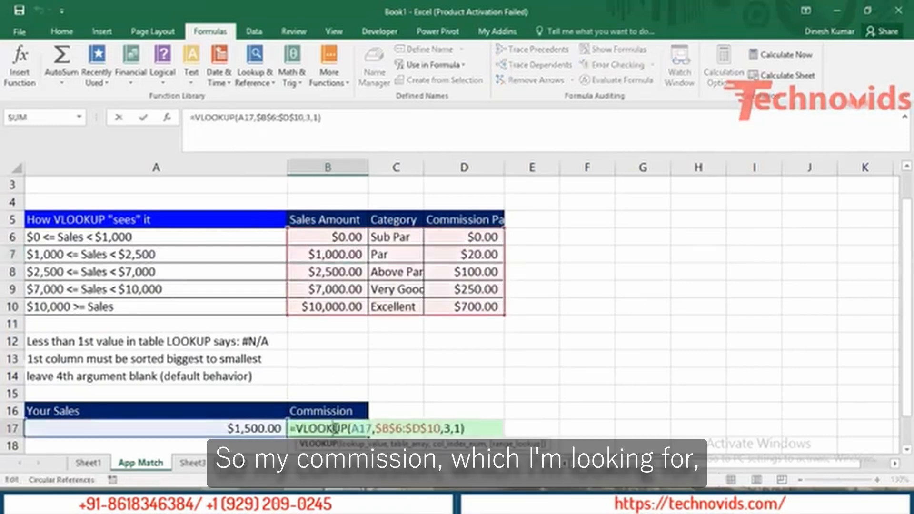
{"action": "key", "text": "ctrl+Return"}
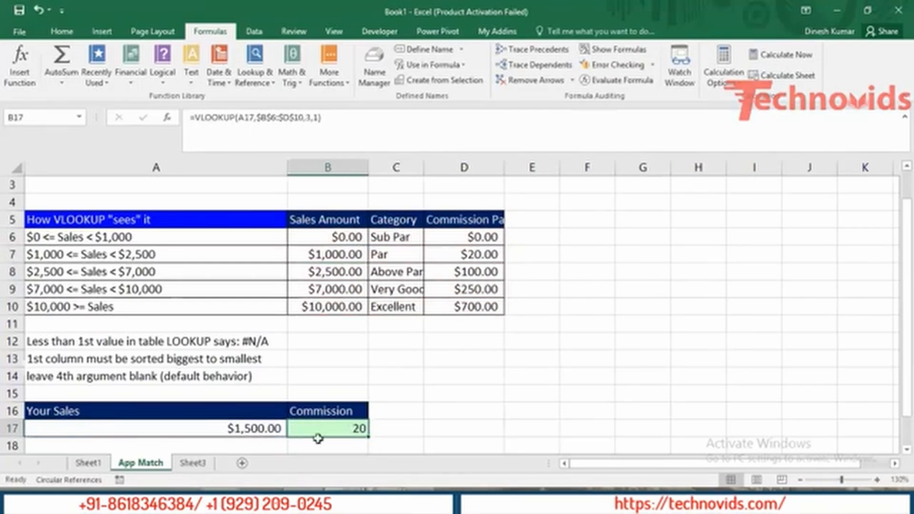
- Test the approximate match with 6500 in A17 and compare it with the table brackets from row 8 to row 10
{"action": "left_click", "coordinate": [258, 425]}
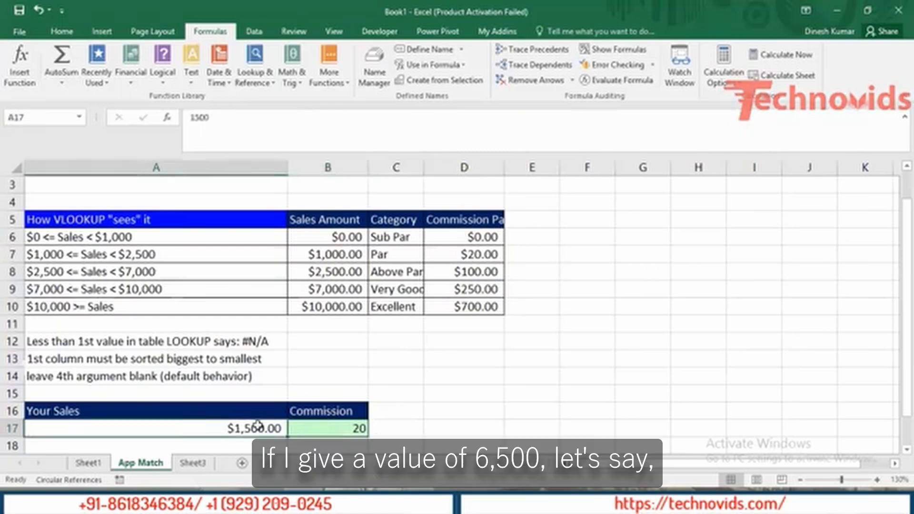
{"action": "type", "text": "6500"}
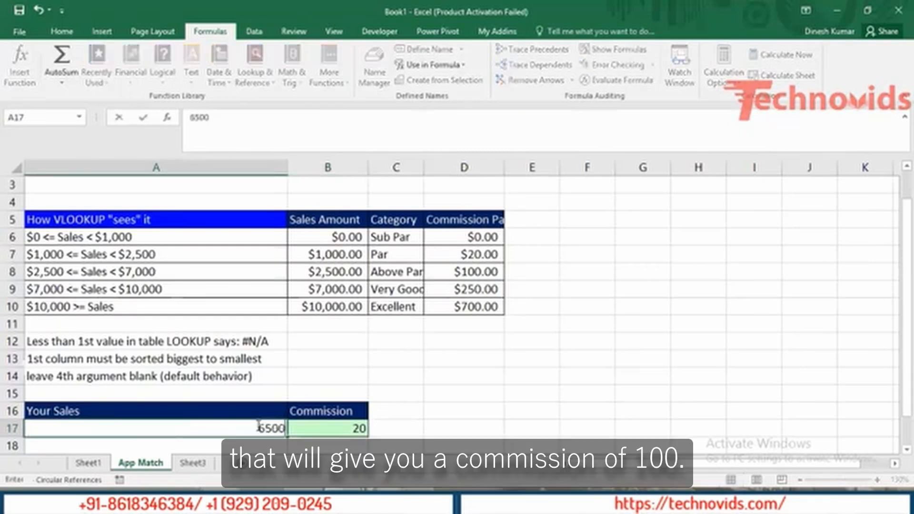
{"action": "key", "text": "ctrl+Return"}
{"action": "key", "text": "Right"}
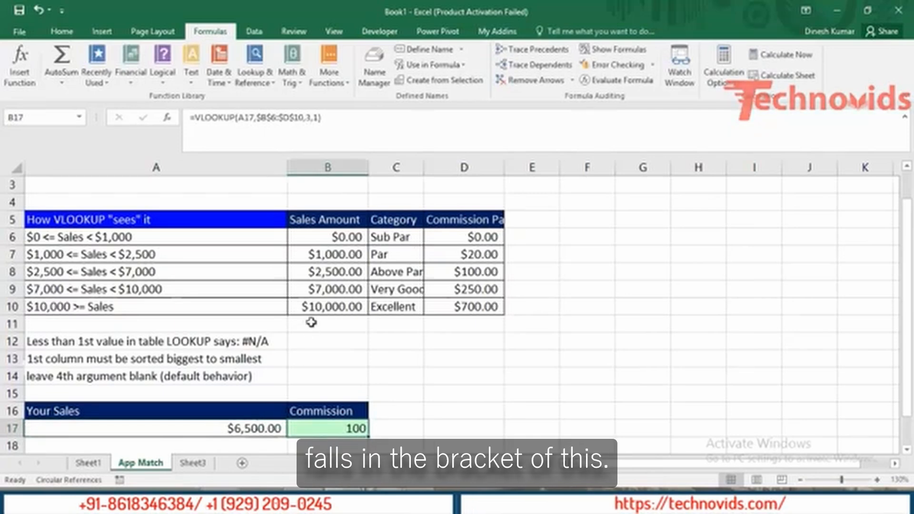
{"action": "left_click", "coordinate": [330, 272]}
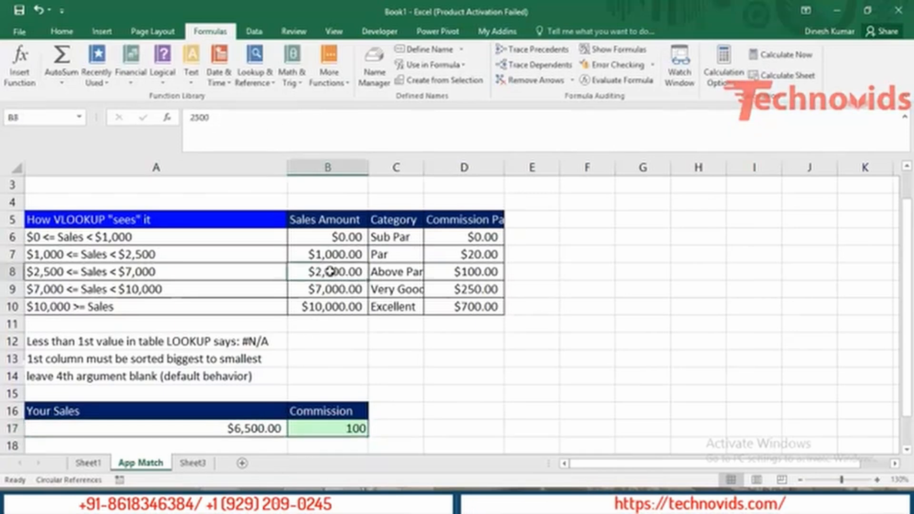
{"action": "key", "text": "ctrl+shift+Right"}
{"action": "key", "text": "Down"}
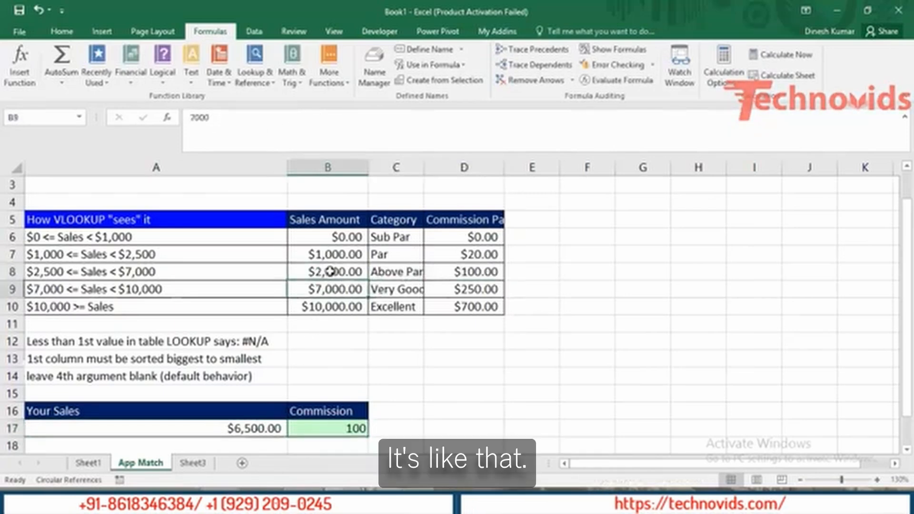
{"action": "left_click", "coordinate": [332, 308]}
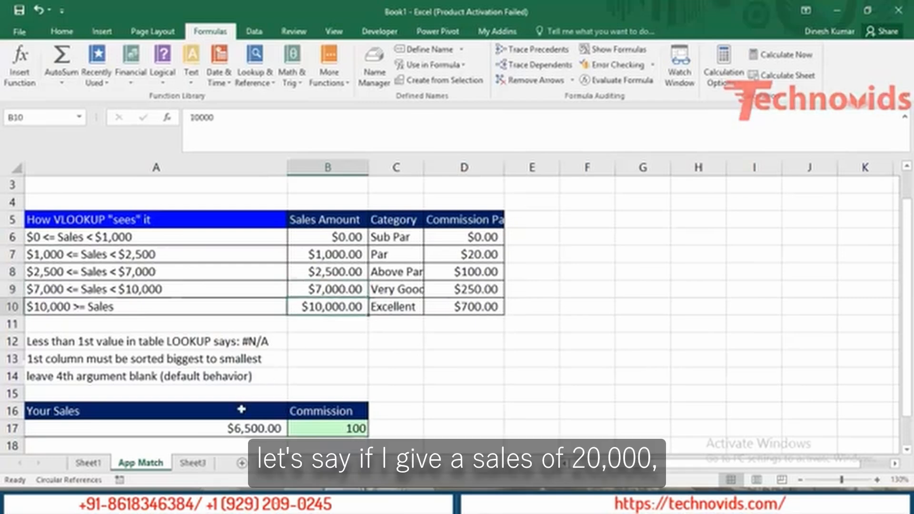
- Set the sales value in A17 to 20000 and check it against the highest sales bracket in B10
{"action": "left_click", "coordinate": [252, 429]}
{"action": "type", "text": "20000"}
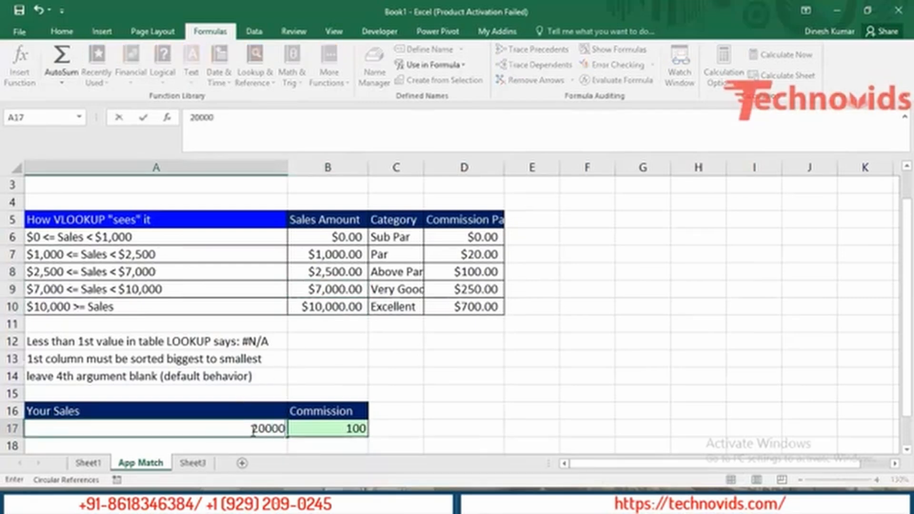
{"action": "key", "text": "Return"}
{"action": "key", "text": "Up"}
{"action": "key", "text": "Right"}
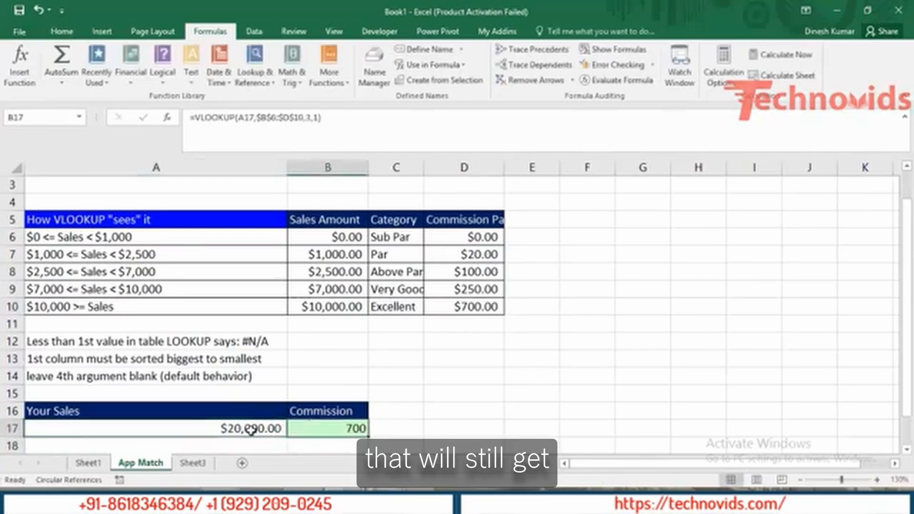
{"action": "left_click", "coordinate": [326, 306]}
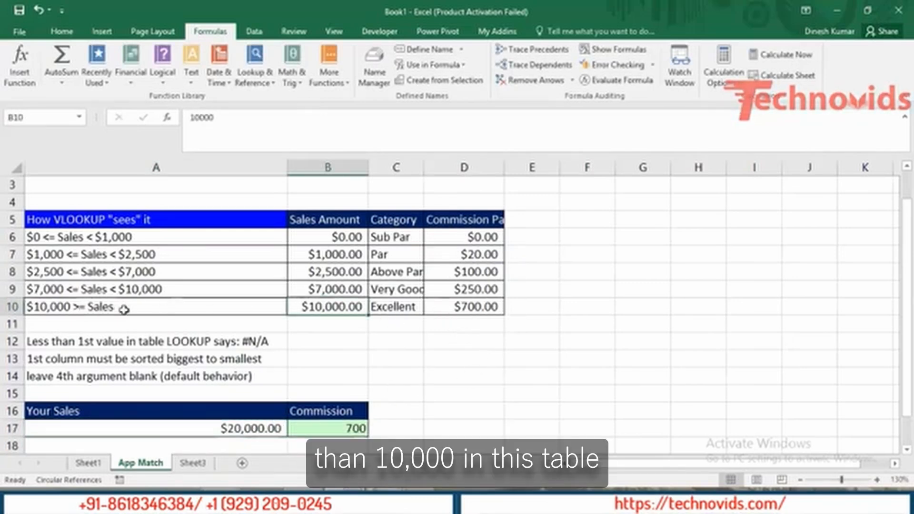